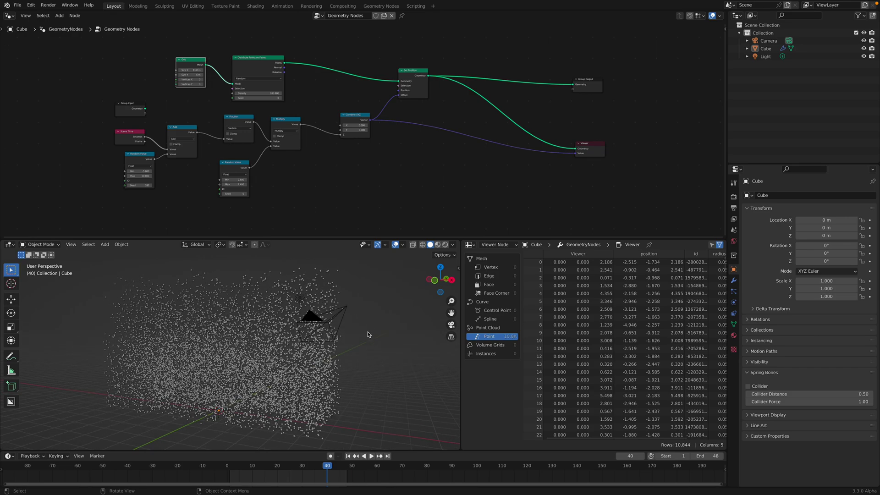
Play back the existing point animation and look at it from another angle
{"action": "key", "text": "space"}
{"action": "middle_click_drag", "start_coordinate": [383, 350], "coordinate": [329, 361]}
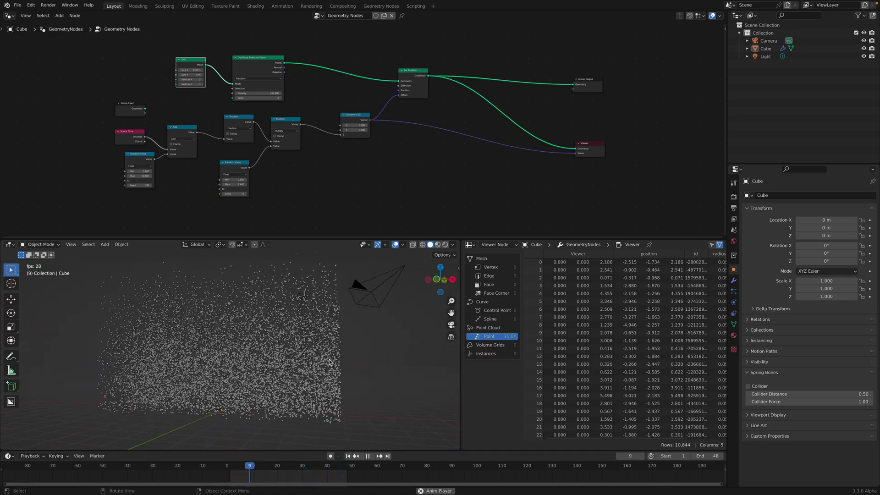
{"action": "key", "text": "space"}
{"action": "middle_click_drag", "start_coordinate": [399, 191], "coordinate": [400, 199]}
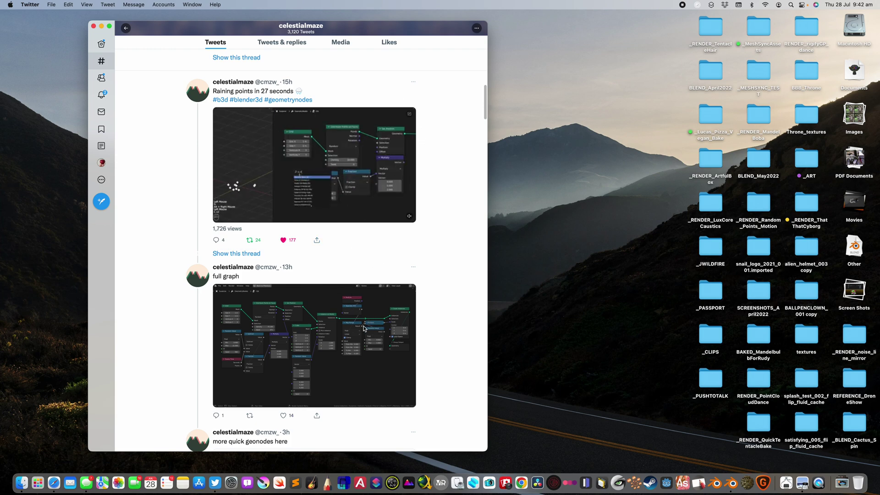
Examine the enlarged "full graph" node screenshot and the raining points tweet on Twitter
{"action": "left_click", "coordinate": [364, 328]}
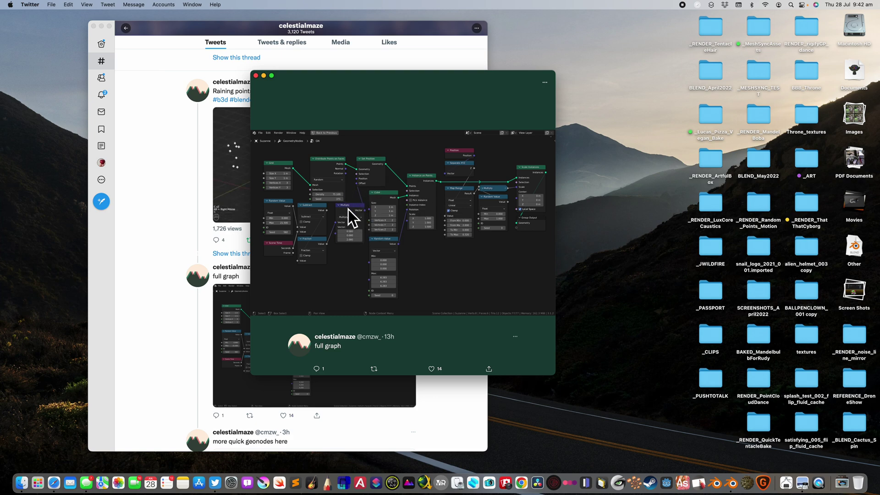
{"action": "left_click", "coordinate": [256, 76]}
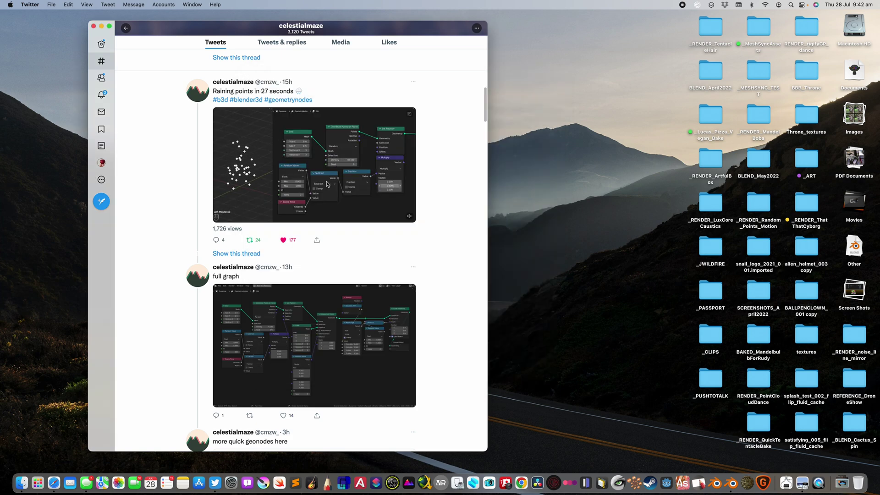
{"action": "left_click_drag", "start_coordinate": [489, 162], "coordinate": [542, 158]}
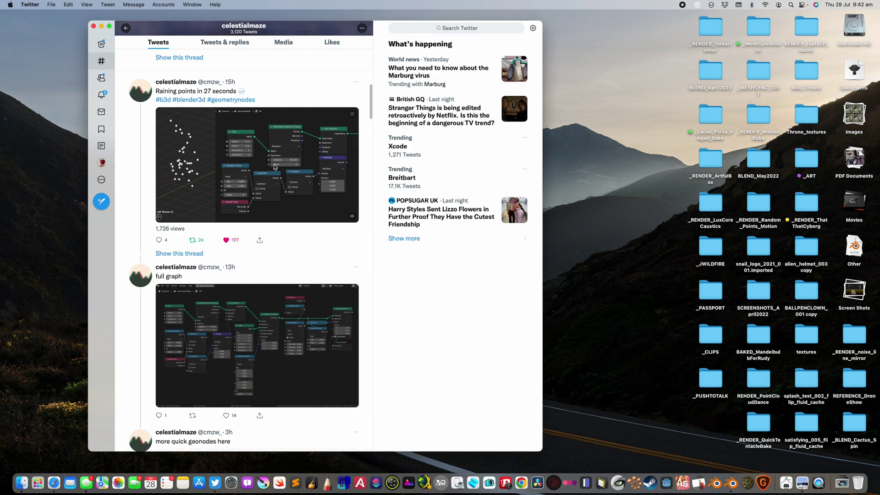
{"action": "left_click_drag", "start_coordinate": [541, 27], "coordinate": [441, 44]}
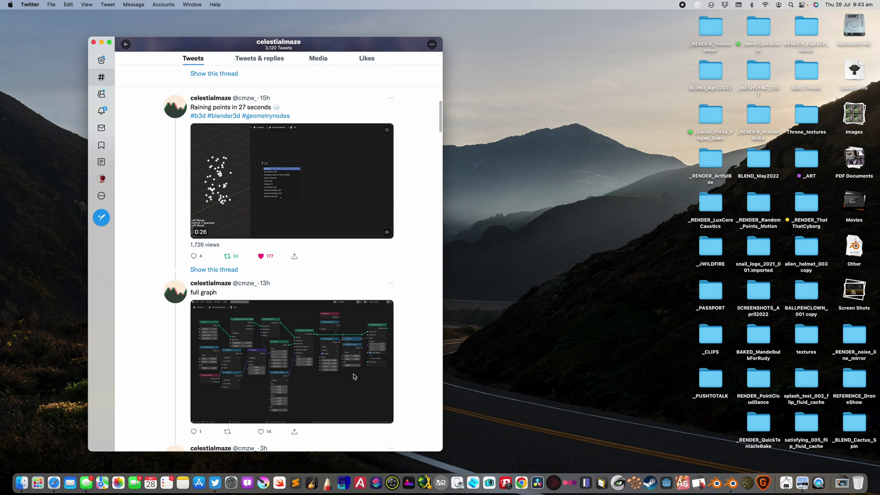
{"action": "left_click", "coordinate": [352, 381]}
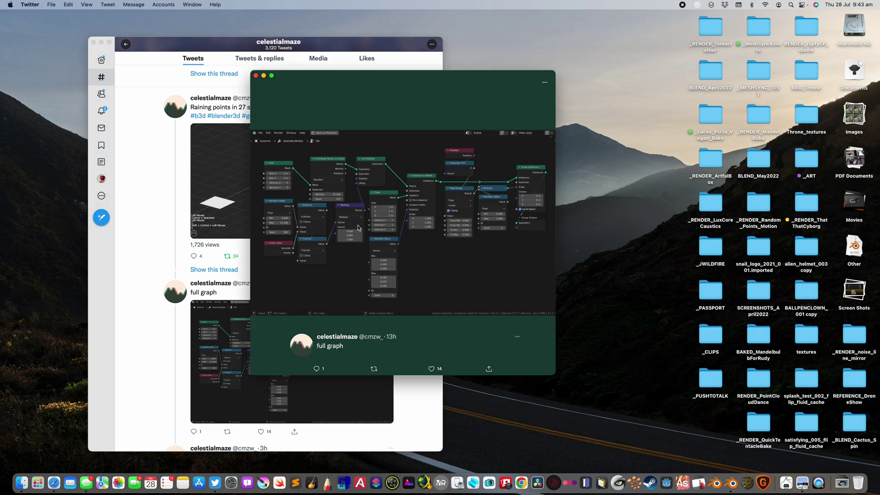
{"action": "left_click", "coordinate": [256, 77]}
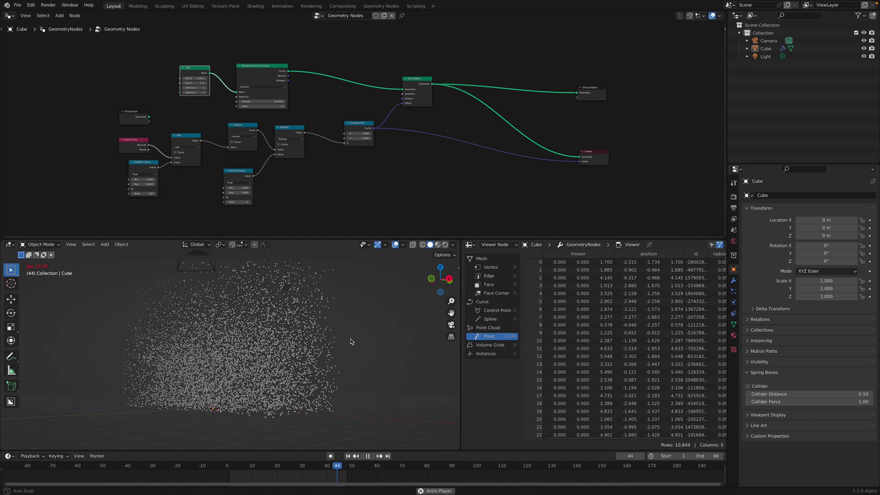
Start a new General file in Blender and dismiss the splash screen
{"action": "left_click", "coordinate": [19, 5]}
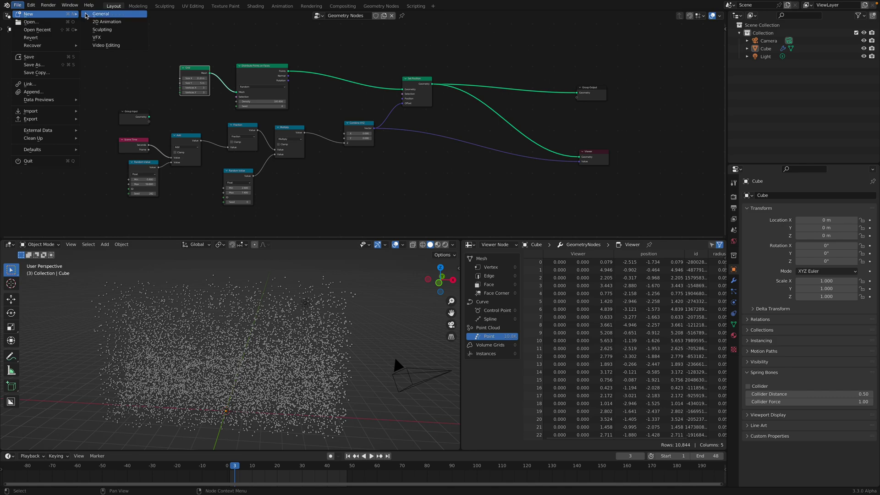
{"action": "left_click", "coordinate": [91, 14]}
{"action": "left_click", "coordinate": [18, 6]}
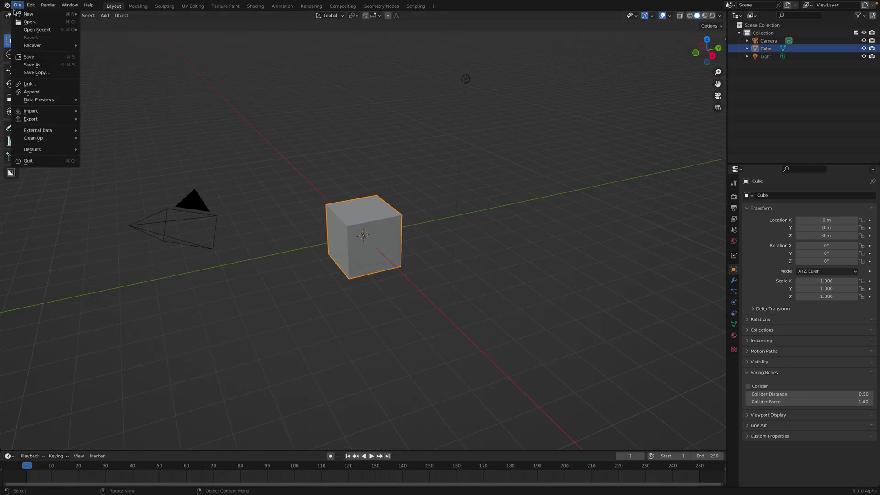
{"action": "left_click", "coordinate": [8, 6]}
{"action": "left_click", "coordinate": [7, 6]}
{"action": "left_click", "coordinate": [14, 15]}
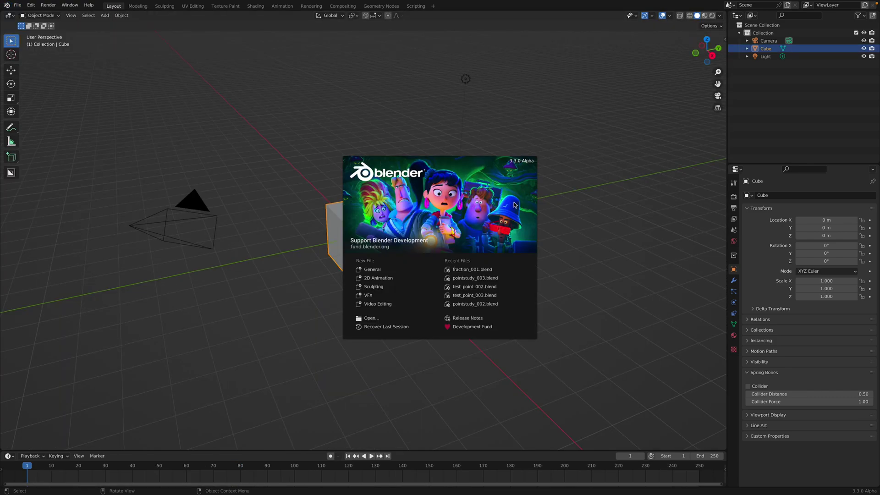
{"action": "left_click", "coordinate": [555, 185]}
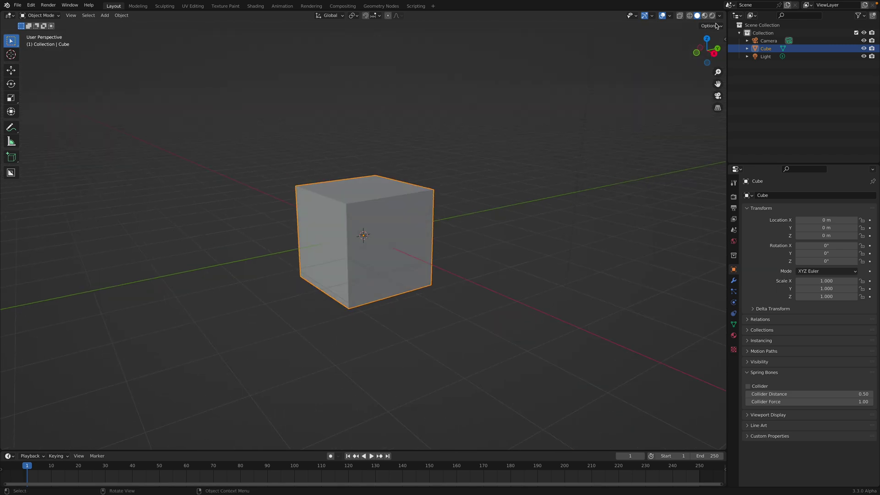
Split the 3D viewport horizontally, turn the upper area into a Geometry Node Editor and create a new node tree for the cube
{"action": "left_click_drag", "start_coordinate": [725, 14], "coordinate": [275, 229]}
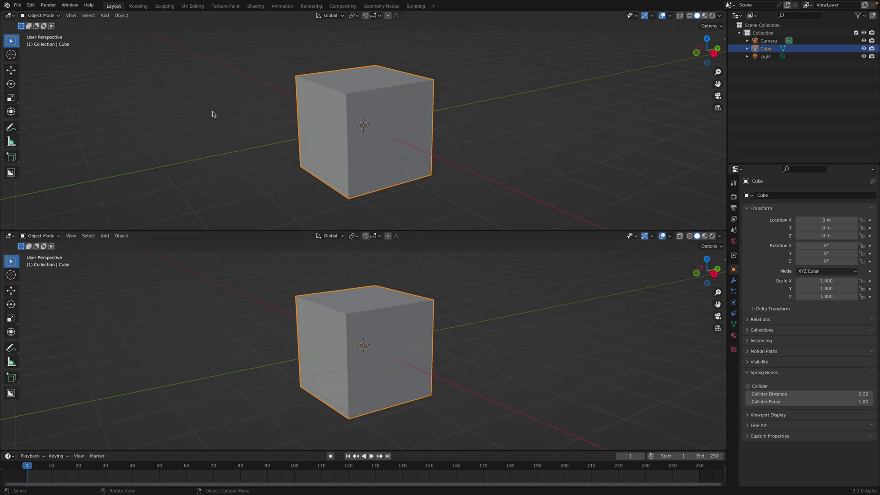
{"action": "left_click", "coordinate": [9, 16]}
{"action": "left_click", "coordinate": [60, 90]}
{"action": "left_click", "coordinate": [369, 16]}
Add a Grid node and connect its Mesh to the Group Output's Geometry in place of the Group Input
{"action": "middle_click_drag", "start_coordinate": [352, 92], "coordinate": [394, 41]}
{"action": "scroll", "coordinate": [299, 107], "scroll_direction": "up", "scroll_amount": 8}
{"action": "left_click_drag", "start_coordinate": [204, 128], "coordinate": [141, 114]}
{"action": "key", "text": "shift+a"}
{"action": "left_click", "coordinate": [232, 90]}
{"action": "type", "text": "grid"}
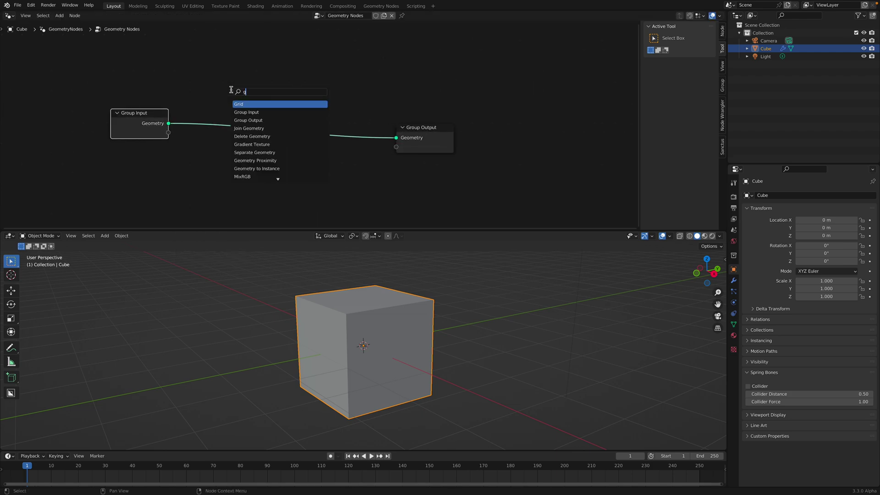
{"action": "key", "text": "Return"}
{"action": "left_click", "coordinate": [223, 55]}
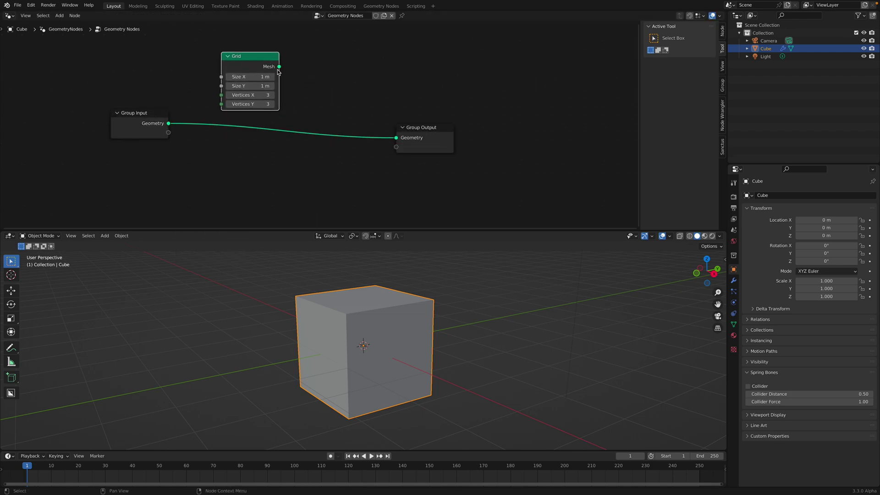
{"action": "left_click_drag", "start_coordinate": [401, 138], "coordinate": [398, 137]}
{"action": "left_click_drag", "start_coordinate": [444, 127], "coordinate": [484, 117]}
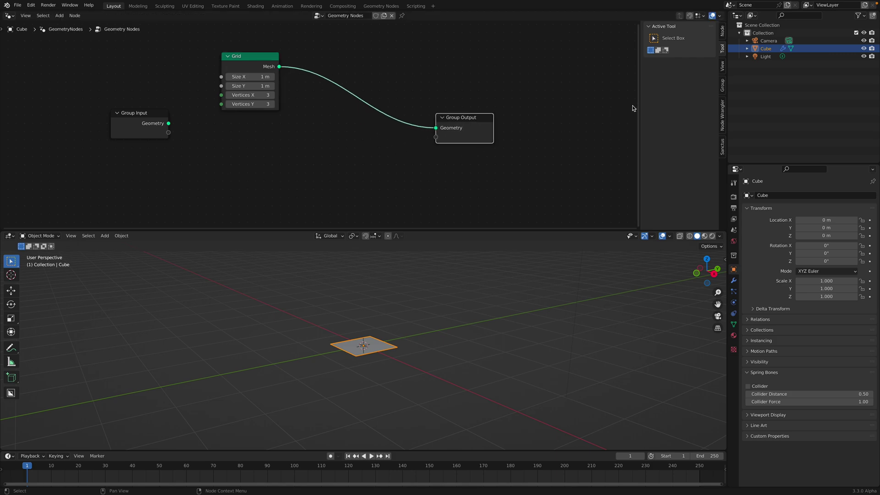
Hide the node editor's sidebar and set the Grid node's Size X to 3.2 m and Size Y to 2 m
{"action": "key", "text": "n"}
{"action": "middle_click_drag", "start_coordinate": [479, 282], "coordinate": [416, 387]}
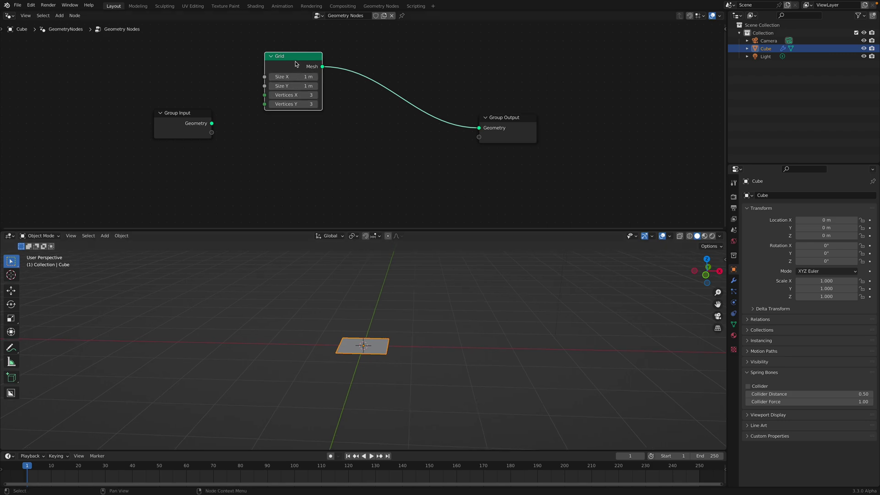
{"action": "left_click_drag", "start_coordinate": [295, 64], "coordinate": [304, 91]}
{"action": "middle_click_drag", "start_coordinate": [418, 244], "coordinate": [437, 301]}
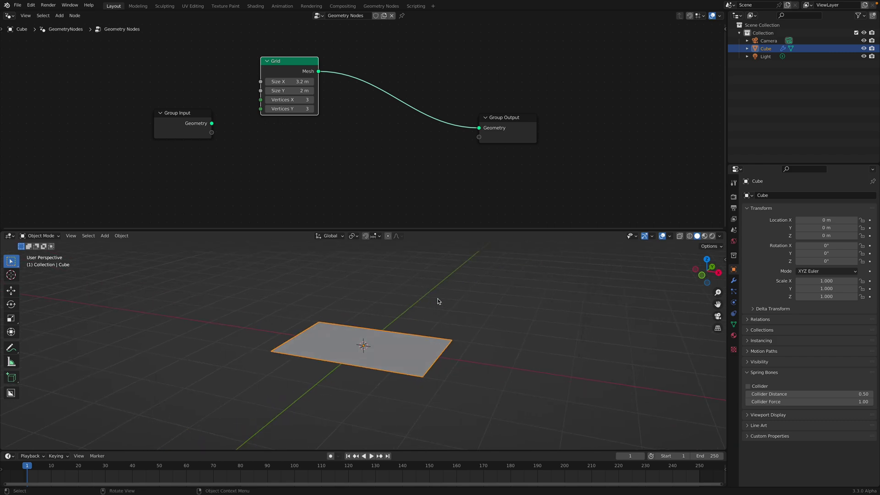
Save the file as simple_particle_001.blend on the Desktop and check the raining points reference on Twitter
{"action": "key", "text": "super+s"}
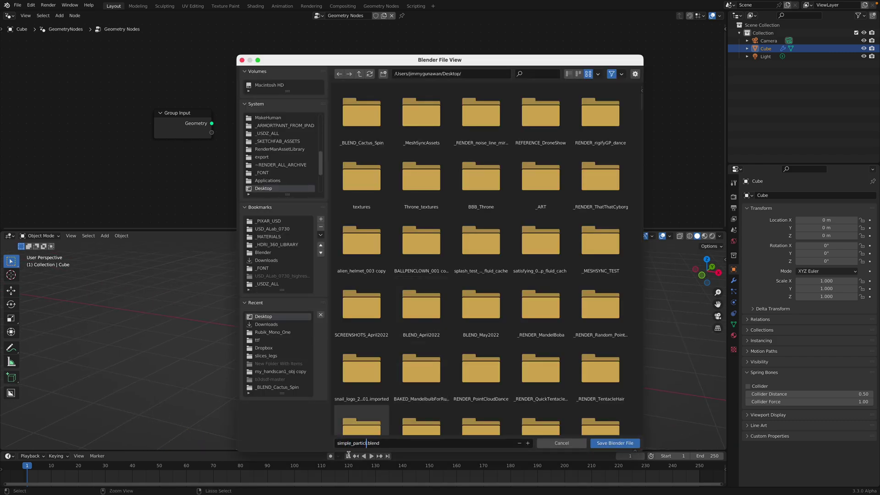
{"action": "left_click", "coordinate": [609, 443]}
{"action": "key", "text": "ctrl+Left"}
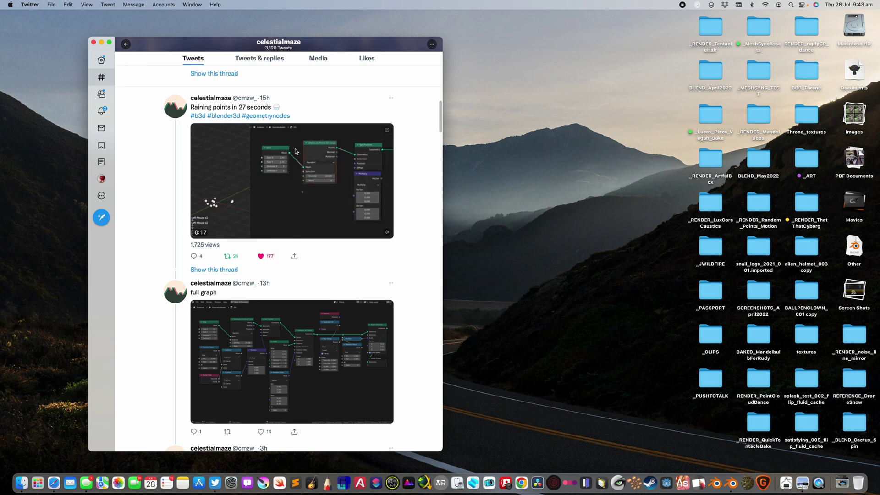
{"action": "key", "text": "ctrl+Right"}
{"action": "scroll", "coordinate": [367, 151], "scroll_direction": "up", "scroll_amount": 2}
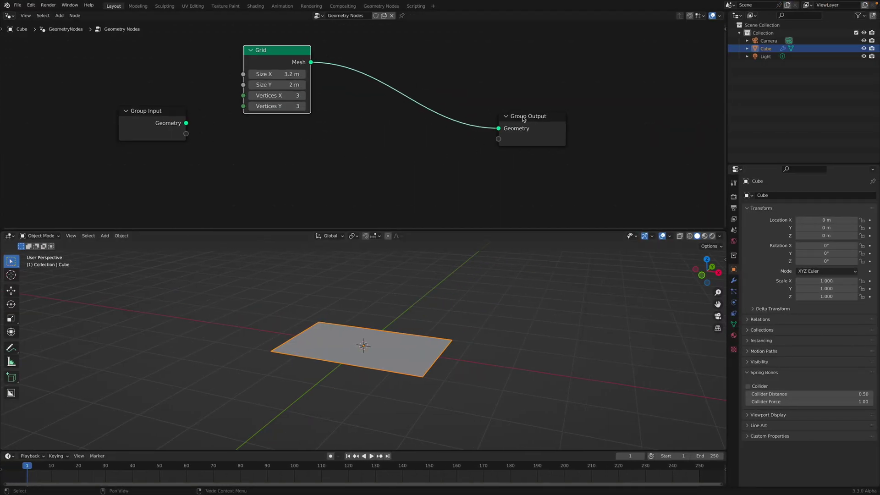
Insert a Distribute Points on Faces node between the Grid and the Group Output, spacing the output node further away
{"action": "left_click_drag", "start_coordinate": [523, 118], "coordinate": [586, 129]}
{"action": "middle_click_drag", "start_coordinate": [412, 116], "coordinate": [387, 114]}
{"action": "key", "text": "shift+a"}
{"action": "left_click", "coordinate": [379, 112]}
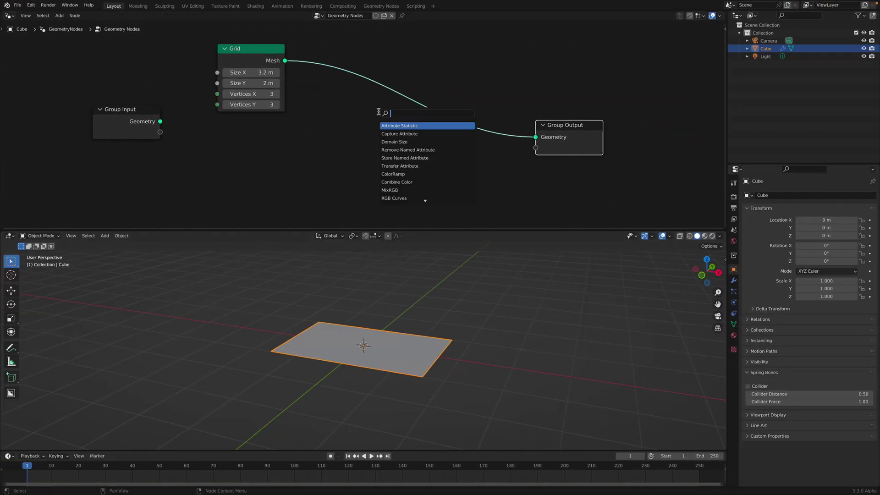
{"action": "type", "text": "dis"}
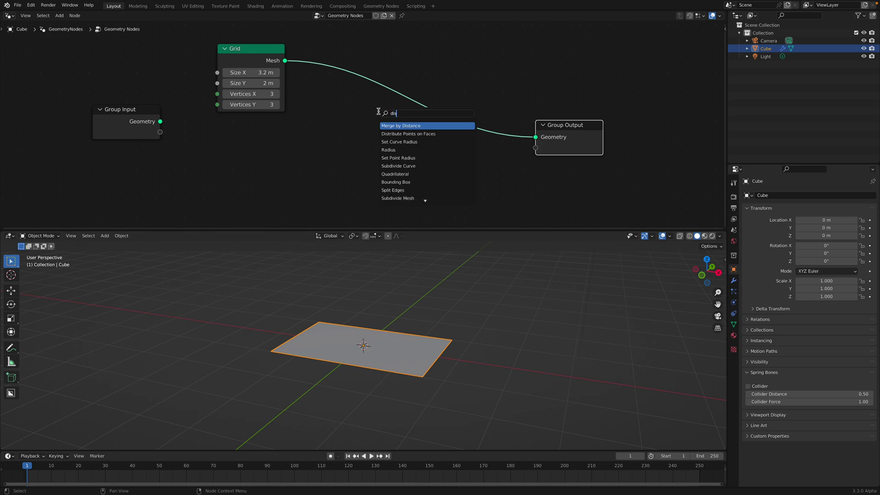
{"action": "left_click", "coordinate": [406, 133]}
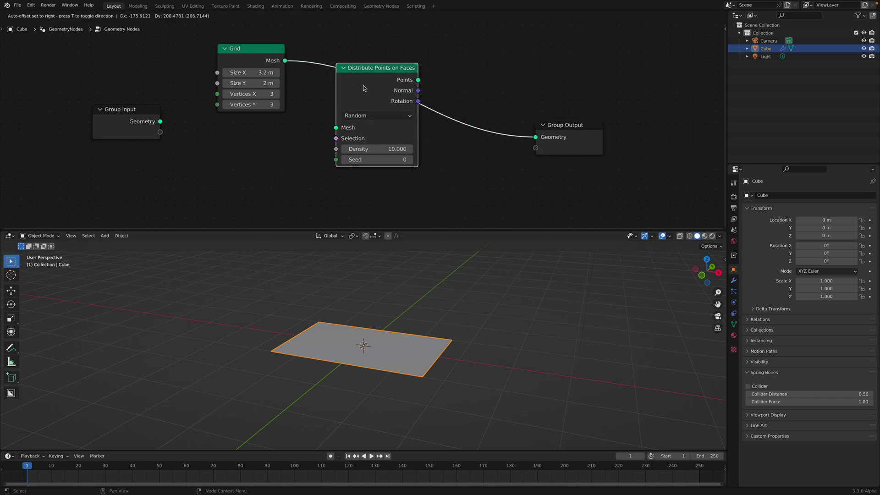
{"action": "left_click", "coordinate": [363, 85]}
Set the Distribute Points on Faces density to 29.4
{"action": "mouse_move", "coordinate": [450, 368]}
{"action": "middle_mouse_down"}
{"action": "mouse_move", "coordinate": [451, 377]}
{"action": "mouse_move", "coordinate": [454, 368]}
{"action": "middle_mouse_up"}
{"action": "left_click_drag", "start_coordinate": [385, 149], "coordinate": [458, 149]}
{"action": "mouse_move", "coordinate": [411, 259]}
{"action": "middle_mouse_down"}
{"action": "mouse_move", "coordinate": [448, 284]}
{"action": "mouse_move", "coordinate": [403, 273]}
{"action": "middle_mouse_up"}
{"action": "scroll", "coordinate": [453, 193], "scroll_direction": "down", "scroll_amount": 2}
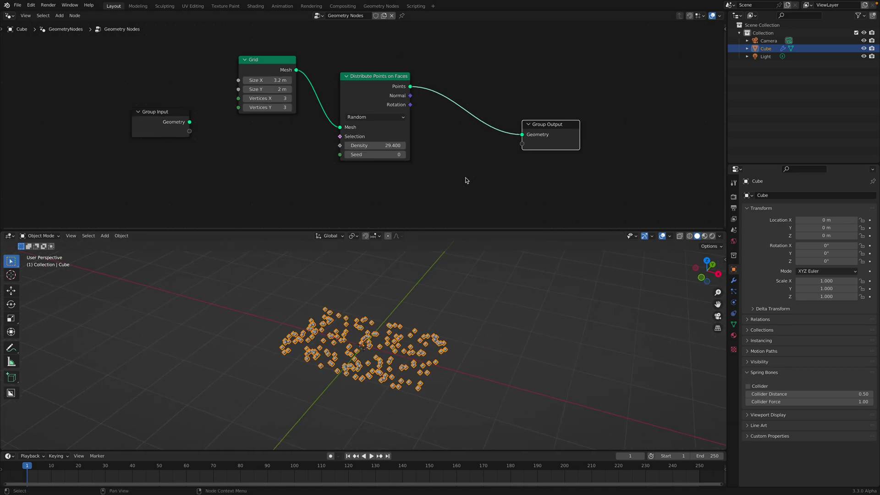
Insert a Set Position node between Distribute Points on Faces and the Group Output
{"action": "middle_click_drag", "start_coordinate": [465, 181], "coordinate": [431, 167]}
{"action": "left_click_drag", "start_coordinate": [511, 128], "coordinate": [566, 140]}
{"action": "key", "text": "shift+a"}
{"action": "left_click", "coordinate": [461, 132]}
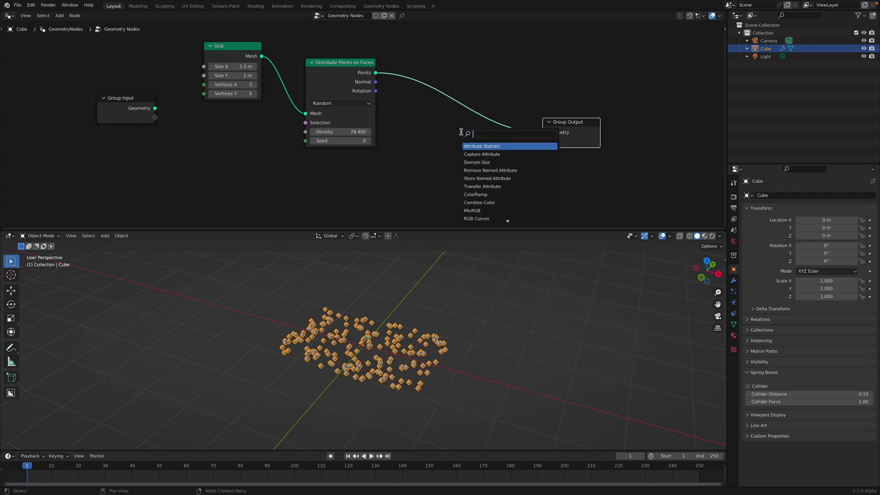
{"action": "type", "text": "set pos"}
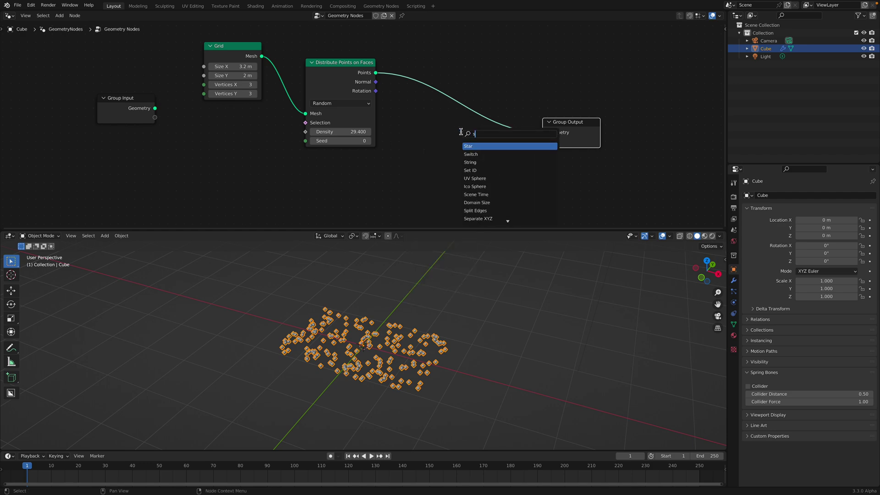
{"action": "key", "text": "Return"}
{"action": "left_click", "coordinate": [433, 91]}
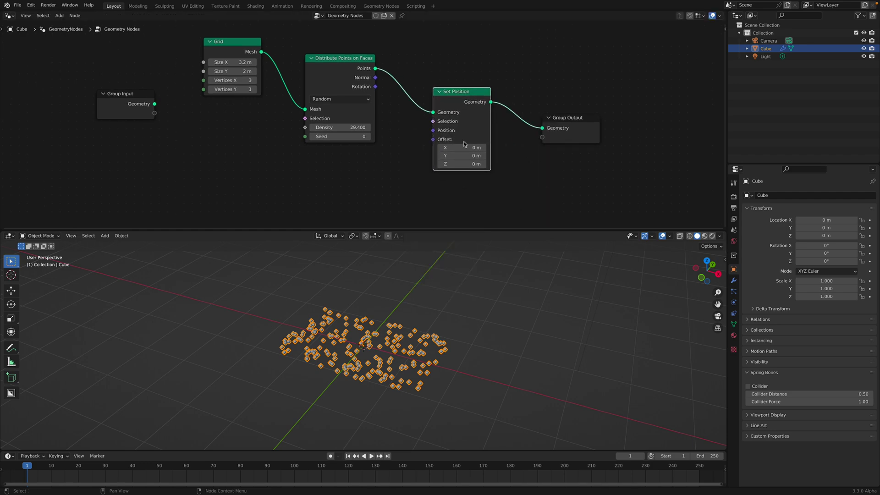
Try shifting the points with the Set Position node's offset values
{"action": "mouse_move", "coordinate": [470, 147]}
{"action": "left_mouse_down"}
{"action": "mouse_move", "coordinate": [452, 148]}
{"action": "mouse_move", "coordinate": [515, 163]}
{"action": "mouse_move", "coordinate": [467, 163]}
{"action": "left_mouse_up"}
{"action": "key", "text": "Escape"}
{"action": "key", "text": "BackSpace"}
Save the file and feed a Combine XYZ node with Z set to 0.420 into the Set Position node's Offset
{"action": "key", "text": "ctrl+s"}
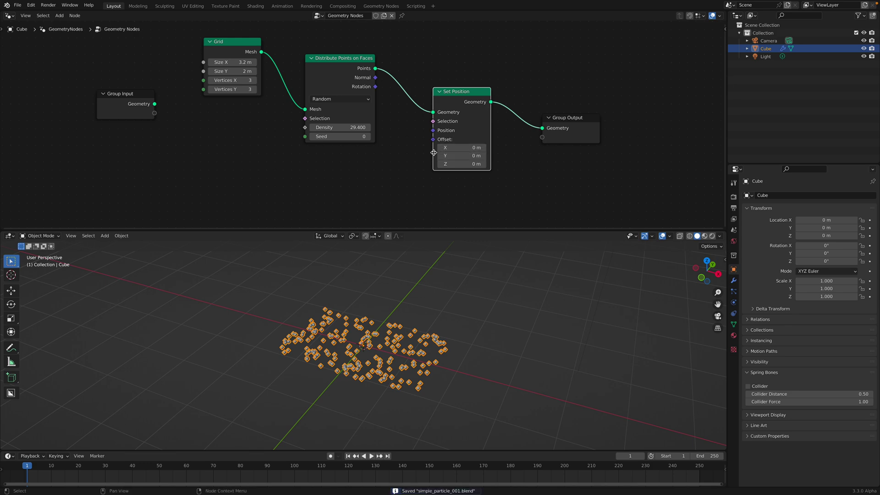
{"action": "left_click_drag", "start_coordinate": [433, 140], "coordinate": [401, 172]}
{"action": "type", "text": "combin"}
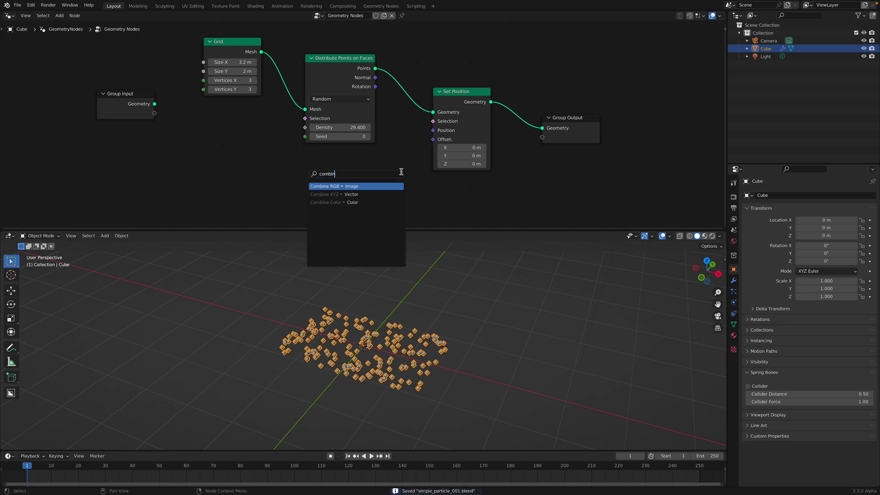
{"action": "left_click", "coordinate": [388, 194]}
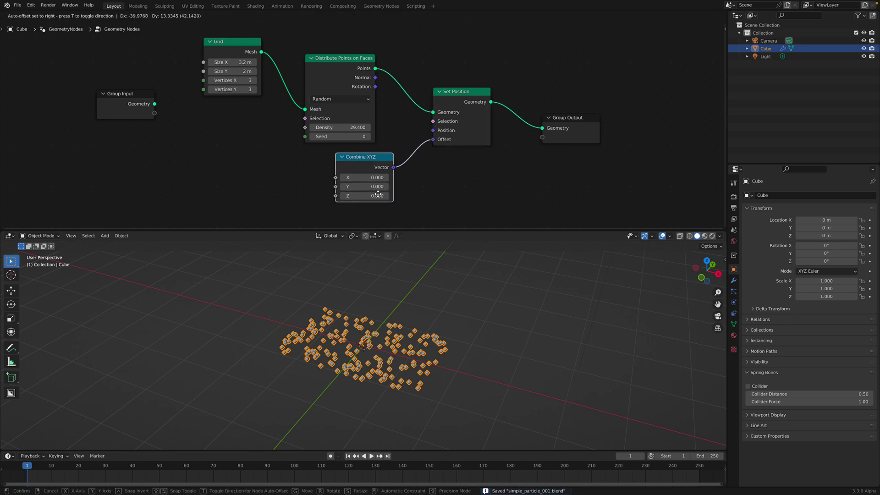
{"action": "left_click_drag", "start_coordinate": [374, 171], "coordinate": [404, 172]}
{"action": "middle_click_drag", "start_coordinate": [408, 308], "coordinate": [441, 286]}
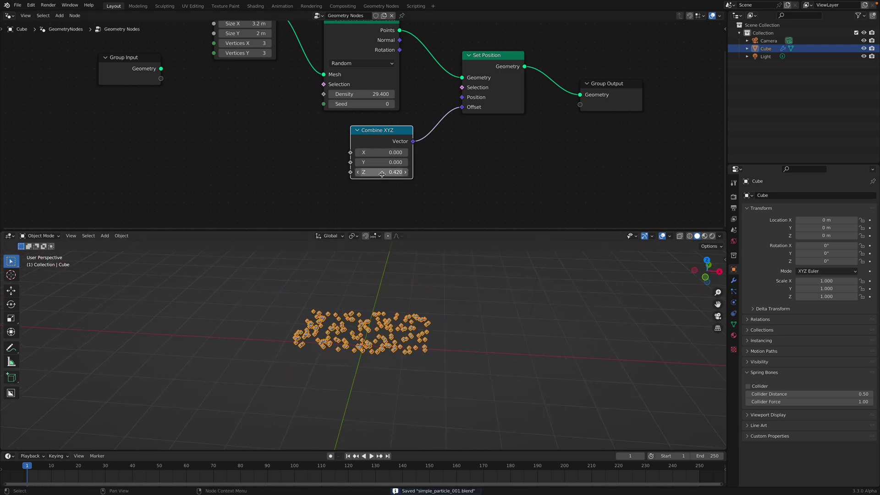
{"action": "left_click_drag", "start_coordinate": [390, 138], "coordinate": [411, 143]}
Add a Scene Time node to the left of Combine XYZ and save the file
{"action": "scroll", "coordinate": [309, 124], "scroll_direction": "down", "scroll_amount": 4}
{"action": "middle_click_drag", "start_coordinate": [293, 148], "coordinate": [333, 142]}
{"action": "key", "text": "shift+a"}
{"action": "left_click", "coordinate": [311, 153]}
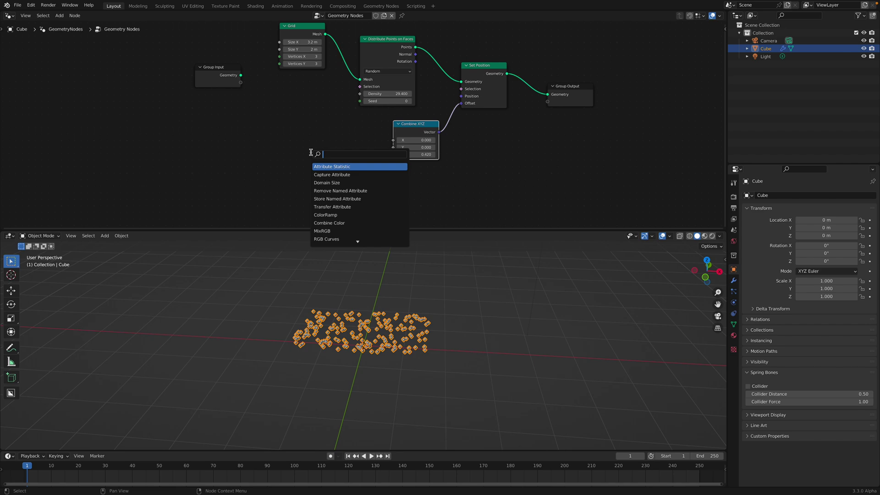
{"action": "type", "text": "time"}
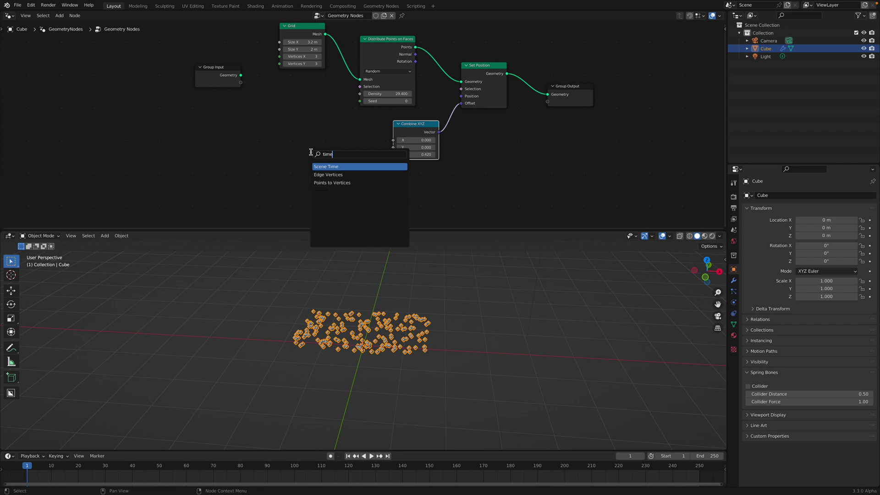
{"action": "left_click", "coordinate": [331, 168]}
{"action": "key", "text": "ctrl+s"}
{"action": "scroll", "coordinate": [253, 169], "scroll_direction": "up", "scroll_amount": 1}
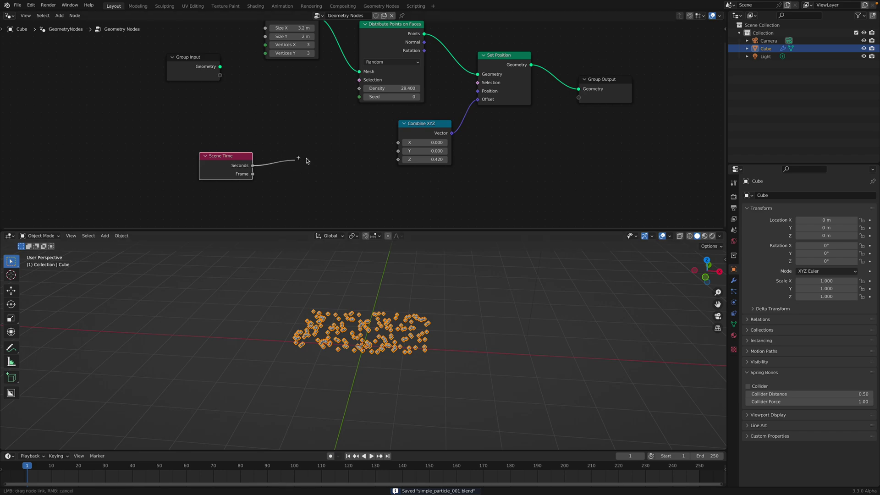
Link the Scene Time node's Seconds output to the Z input of Combine XYZ and preview the animation
{"action": "left_click_drag", "start_coordinate": [399, 159], "coordinate": [398, 160]}
{"action": "middle_click_drag", "start_coordinate": [389, 348], "coordinate": [416, 343]}
{"action": "key", "text": "space"}
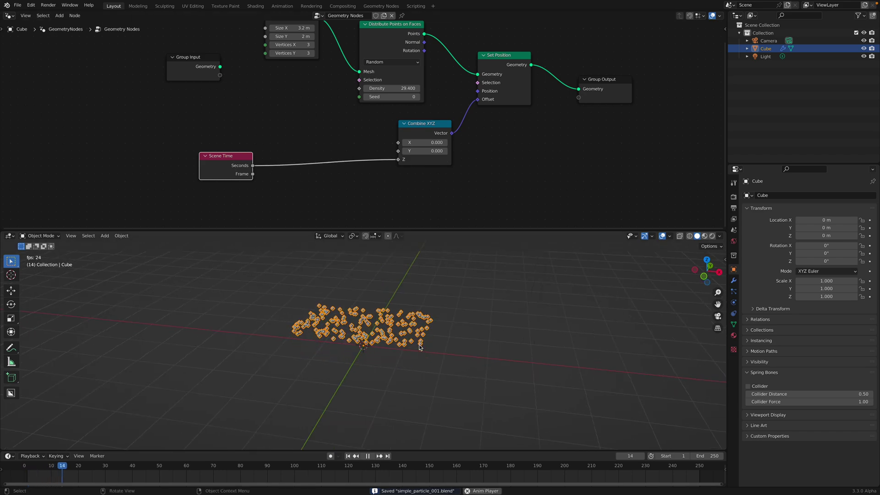
{"action": "key", "text": "space"}
Insert a Math node set to Subtract between Scene Time and Combine XYZ, with Seconds feeding its second value
{"action": "key", "text": "shift+a"}
{"action": "type", "text": "mat"}
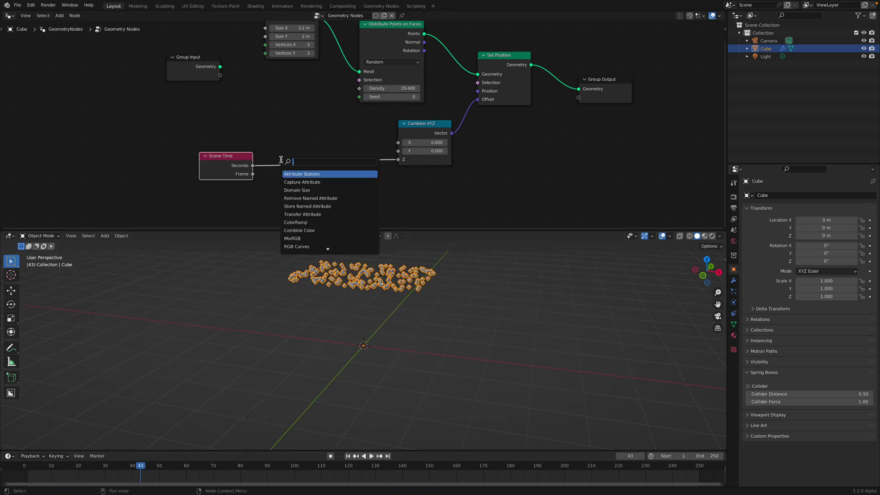
{"action": "key", "text": "Return"}
{"action": "left_click", "coordinate": [285, 161]}
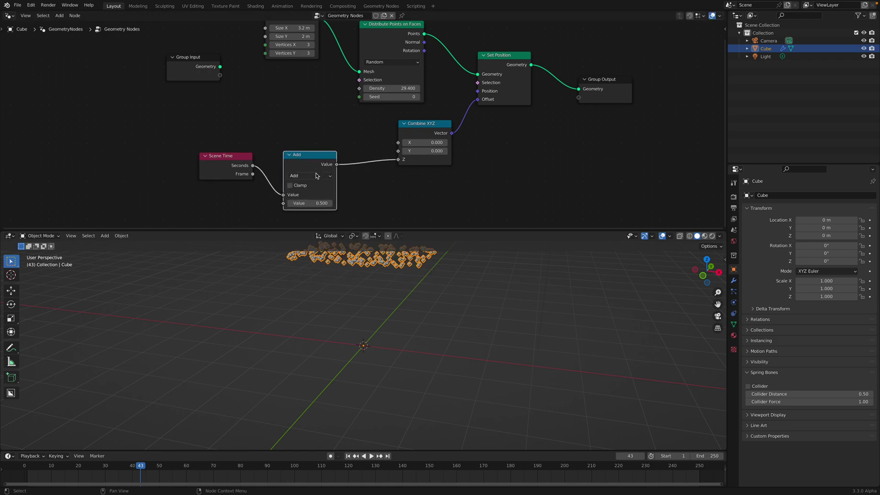
{"action": "left_click", "coordinate": [310, 176]}
{"action": "left_click", "coordinate": [302, 205]}
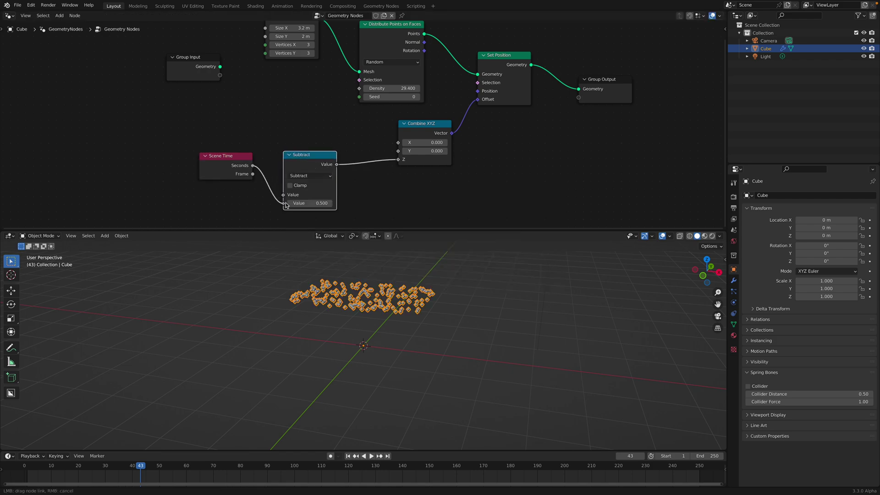
{"action": "left_click_drag", "start_coordinate": [285, 205], "coordinate": [285, 203]}
{"action": "key", "text": "space"}
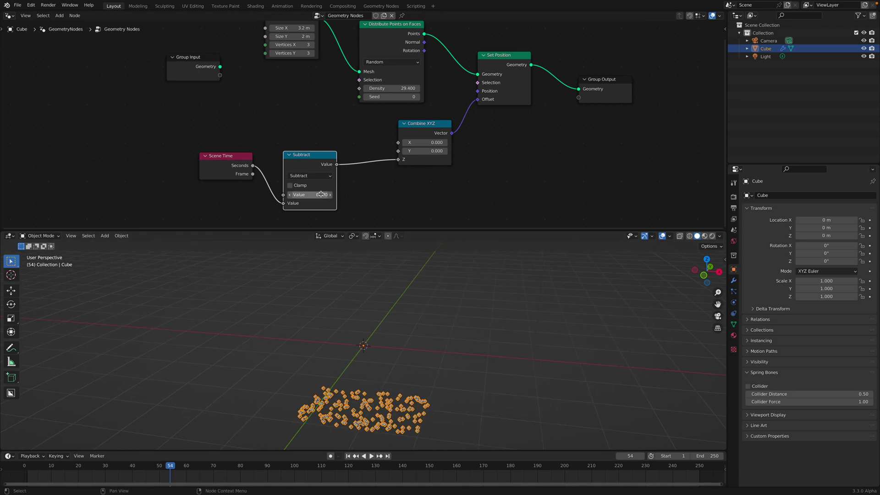
Set the Subtract node's first value to 1 and preview the falling points, scrubbing to frame 36
{"action": "left_click", "coordinate": [321, 194]}
{"action": "type", "text": "1"}
{"action": "key", "text": "Return"}
{"action": "middle_click_drag", "start_coordinate": [370, 328], "coordinate": [380, 308]}
{"action": "key", "text": "space"}
{"action": "key", "text": "space"}
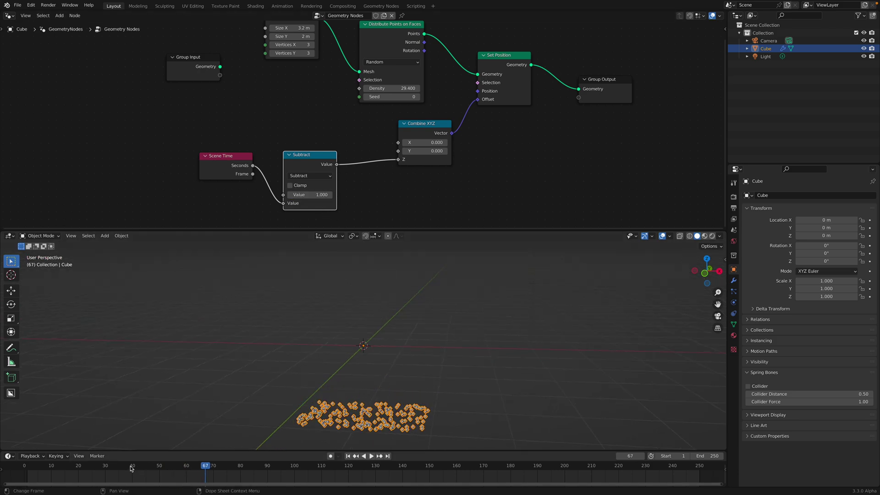
{"action": "left_click_drag", "start_coordinate": [130, 468], "coordinate": [122, 447]}
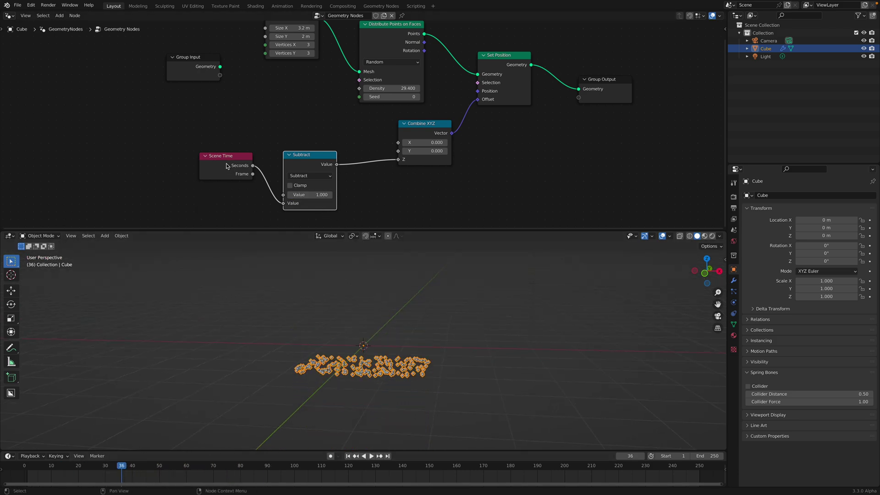
Space out the Scene Time and Subtract nodes and save the file
{"action": "left_click_drag", "start_coordinate": [226, 164], "coordinate": [188, 167]}
{"action": "left_click_drag", "start_coordinate": [294, 165], "coordinate": [288, 143]}
{"action": "key", "text": "ctrl+s"}
{"action": "scroll", "coordinate": [332, 310], "scroll_direction": "down", "scroll_amount": 1}
{"action": "middle_click_drag", "start_coordinate": [331, 312], "coordinate": [330, 317]}
{"action": "key", "text": "space"}
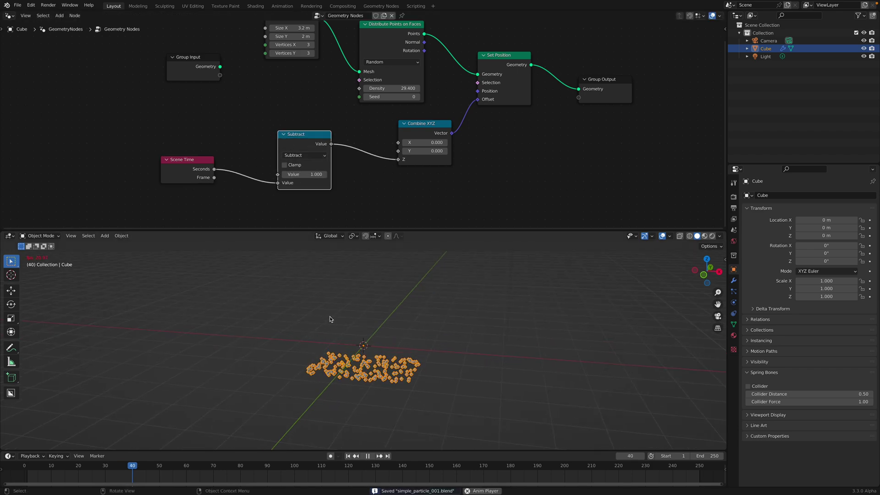
{"action": "key", "text": "space"}
Move the Subtract and Scene Time nodes farther from Combine XYZ to make room for another node
{"action": "left_click", "coordinate": [301, 130]}
{"action": "middle_click_drag", "start_coordinate": [321, 147], "coordinate": [315, 132]}
{"action": "left_click_drag", "start_coordinate": [310, 127], "coordinate": [300, 127]}
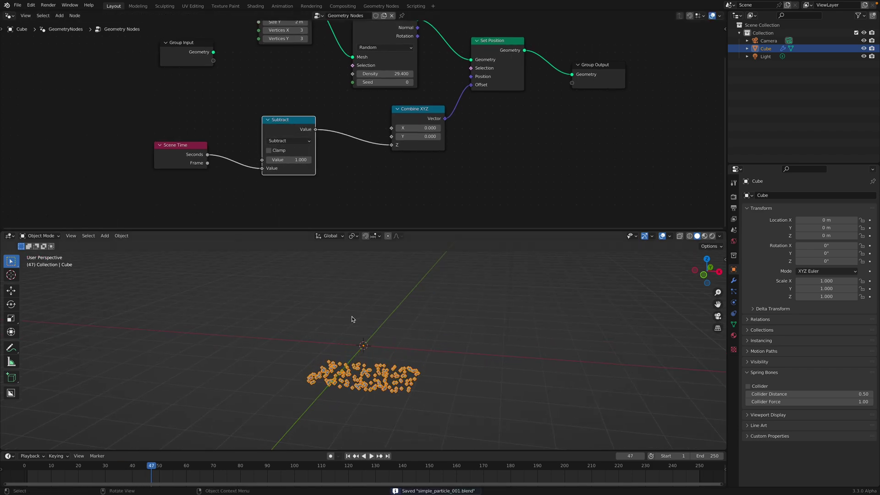
{"action": "key", "text": "space"}
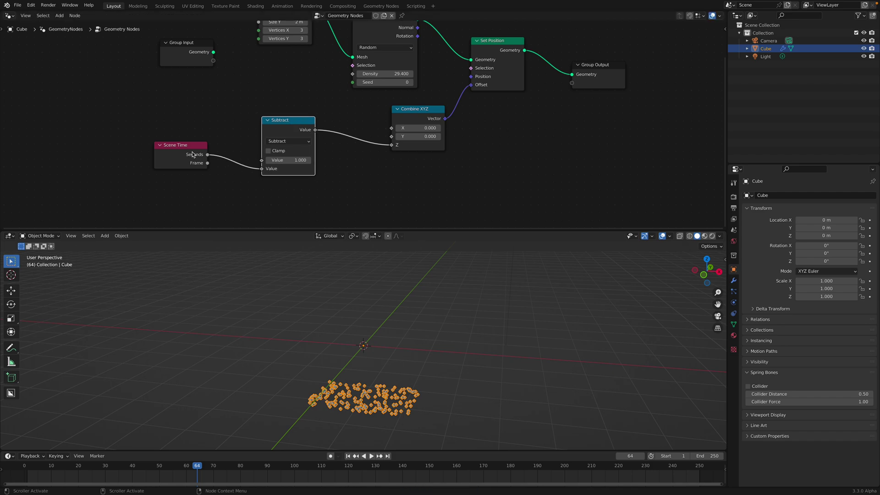
{"action": "left_click_drag", "start_coordinate": [184, 145], "coordinate": [156, 153]}
Insert a Math node set to Fraction between the Subtract and Combine XYZ nodes
{"action": "key", "text": "shift+a"}
{"action": "left_click", "coordinate": [372, 177]}
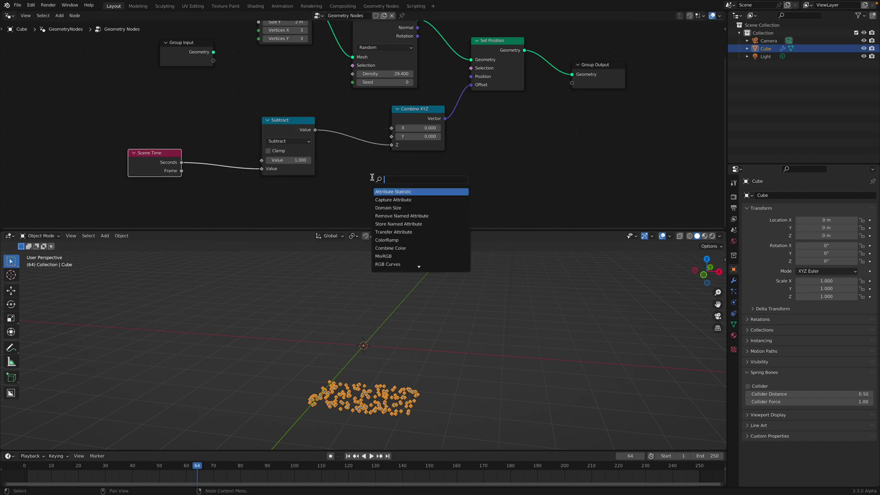
{"action": "type", "text": "add"}
{"action": "key", "text": "Return"}
{"action": "left_click", "coordinate": [377, 135]}
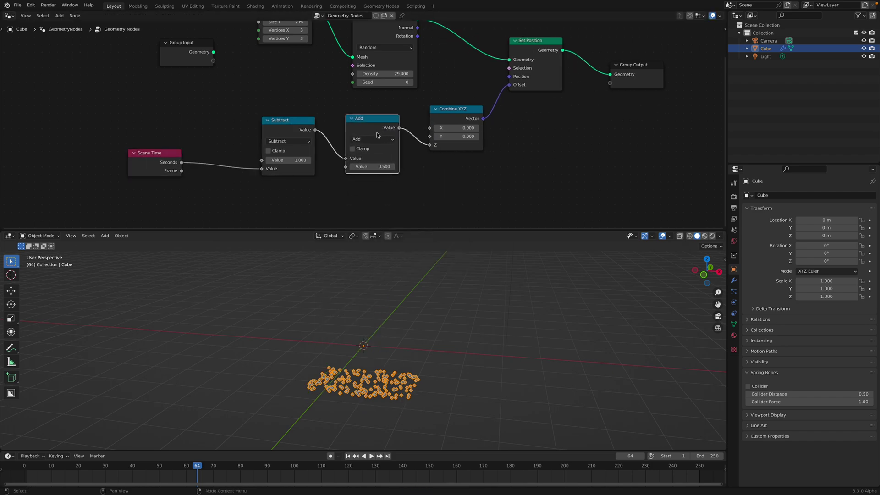
{"action": "left_click", "coordinate": [378, 139]}
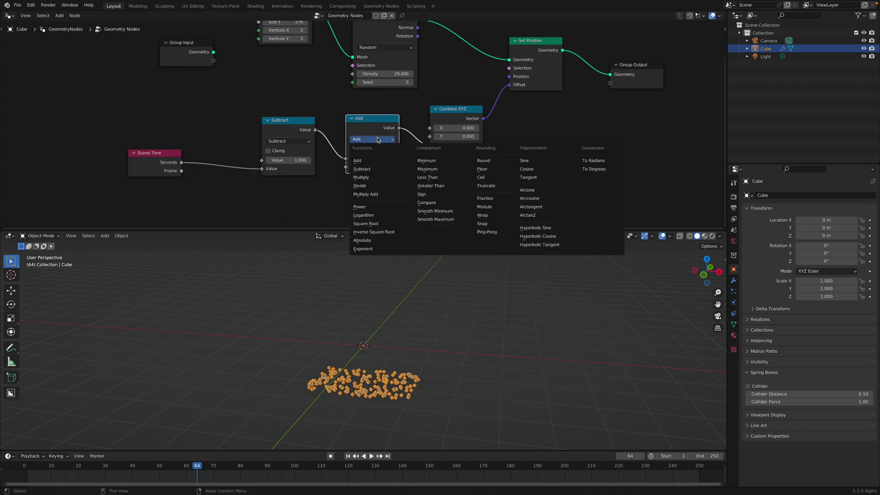
{"action": "left_click", "coordinate": [496, 200]}
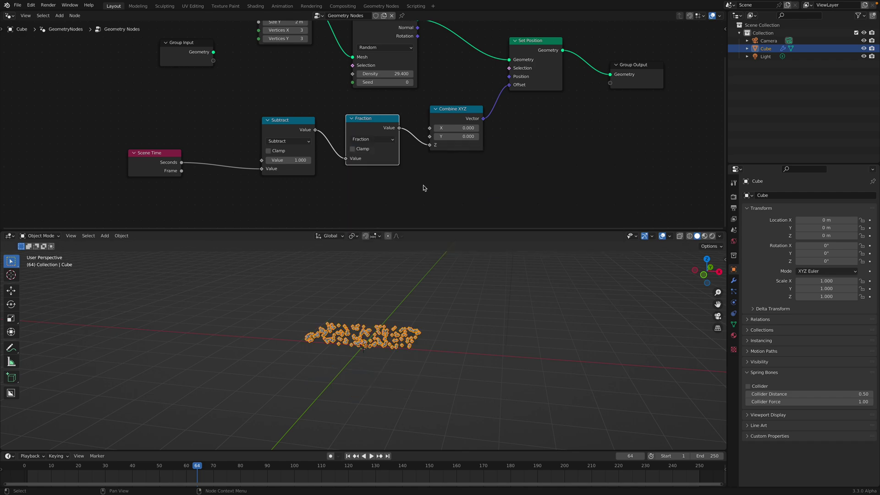
Play back the animation driven by the Fraction node and save the file
{"action": "key", "text": "space"}
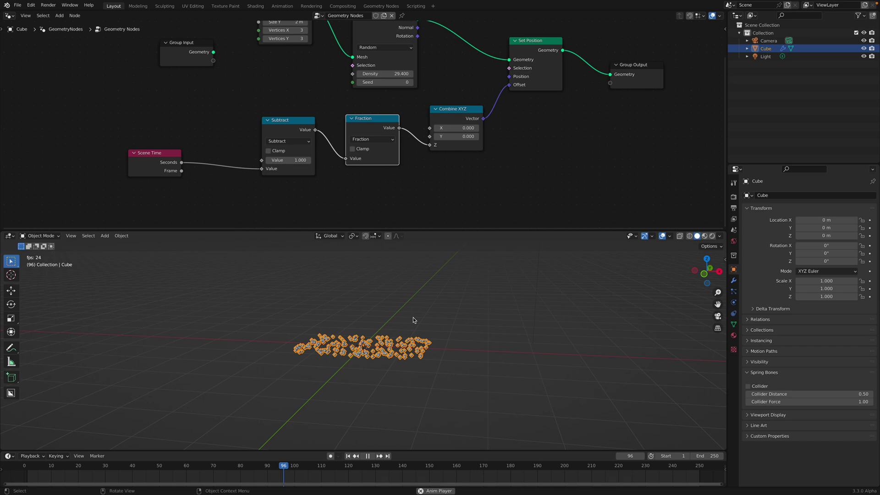
{"action": "mouse_move", "coordinate": [413, 319]}
{"action": "middle_mouse_down"}
{"action": "mouse_move", "coordinate": [365, 327]}
{"action": "mouse_move", "coordinate": [413, 334]}
{"action": "mouse_move", "coordinate": [430, 321]}
{"action": "mouse_move", "coordinate": [422, 333]}
{"action": "middle_mouse_up"}
{"action": "key", "text": "space"}
{"action": "key", "text": "ctrl+s"}
{"action": "key", "text": "space"}
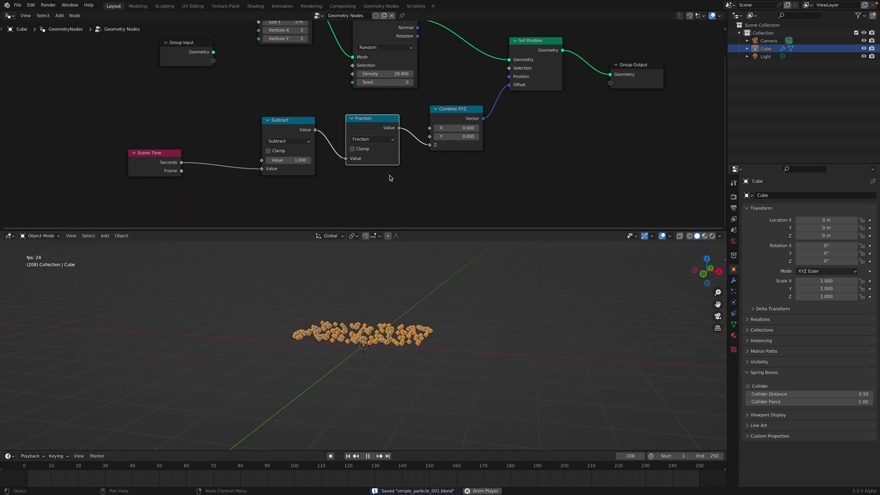
{"action": "key", "text": "space"}
Try the Modulo and Ping-Pong operations in place of Fraction during playback, and restore Fraction
{"action": "left_click", "coordinate": [378, 140]}
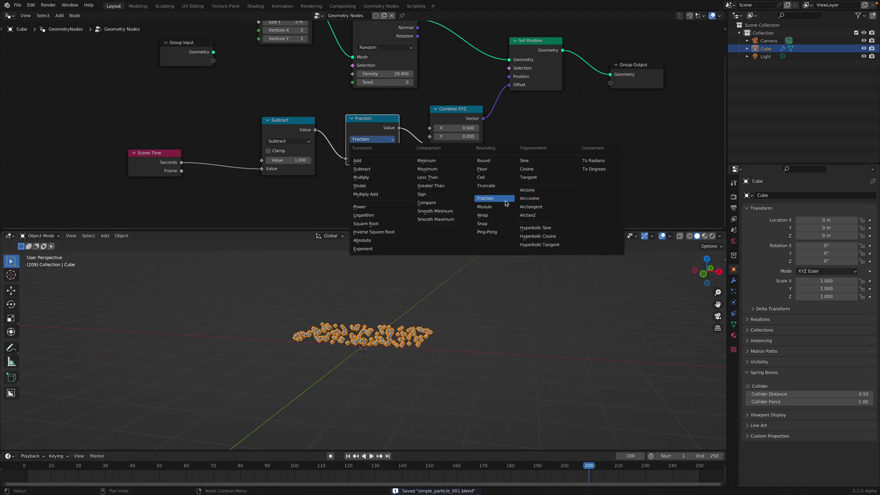
{"action": "left_click", "coordinate": [499, 208]}
{"action": "key", "text": "space"}
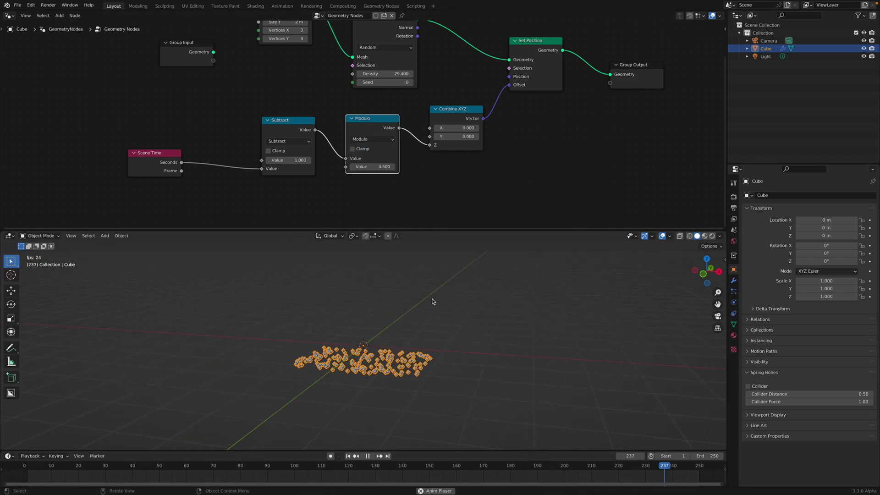
{"action": "left_click", "coordinate": [383, 140]}
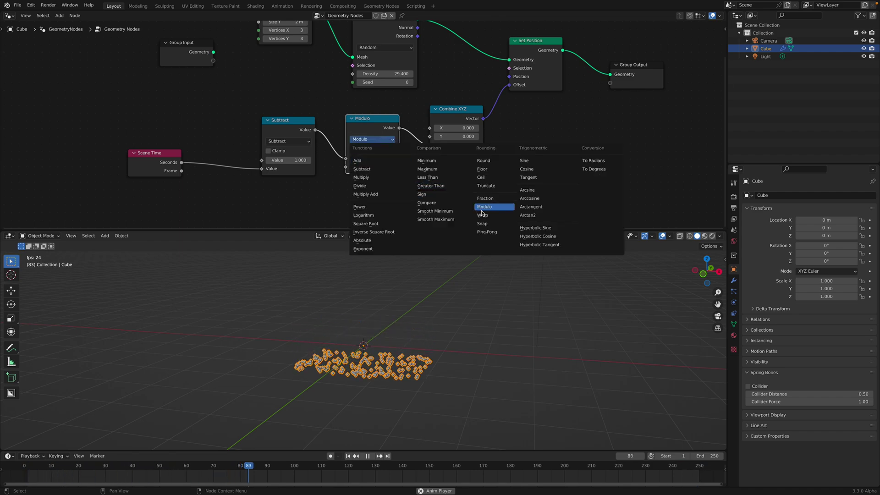
{"action": "left_click", "coordinate": [485, 232]}
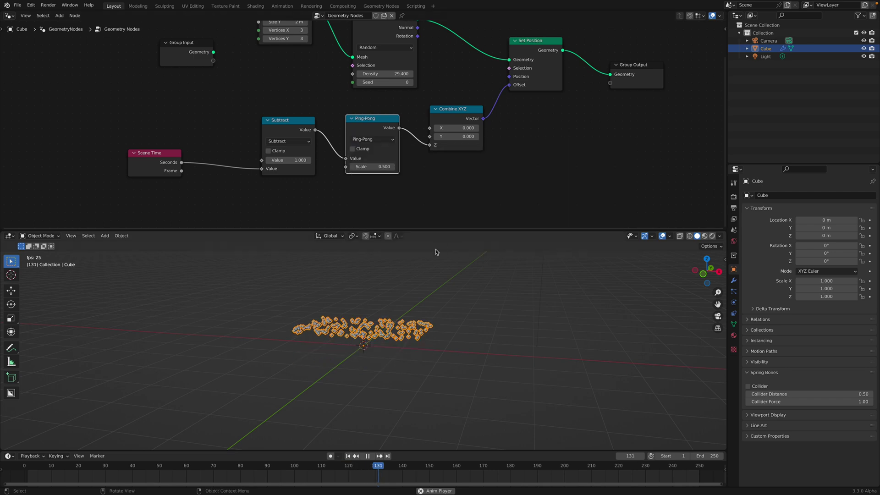
{"action": "left_click", "coordinate": [376, 145]}
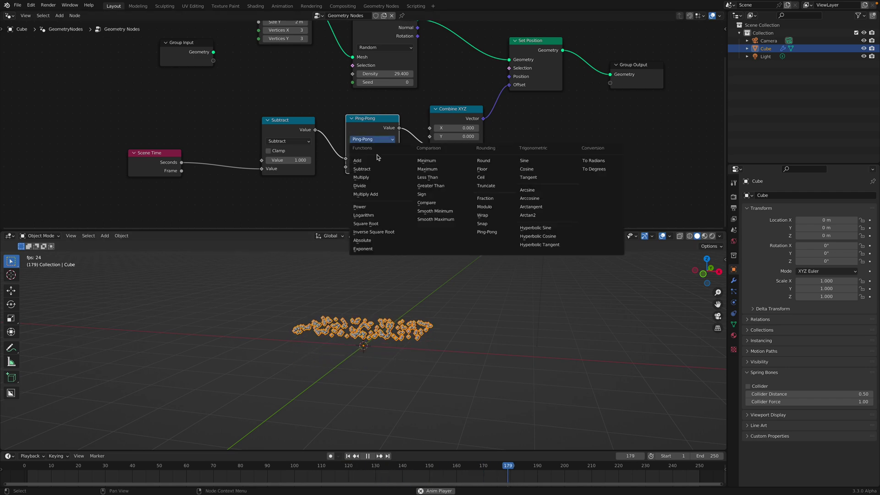
{"action": "left_click", "coordinate": [492, 197]}
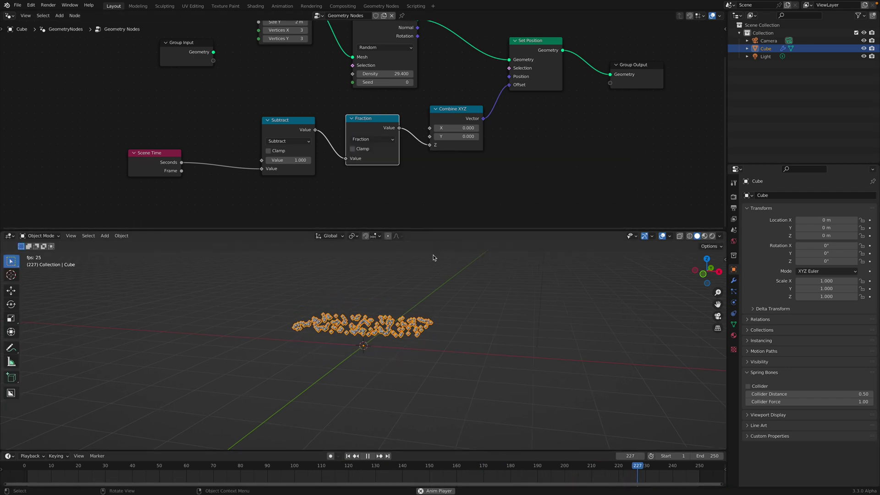
{"action": "key", "text": "space"}
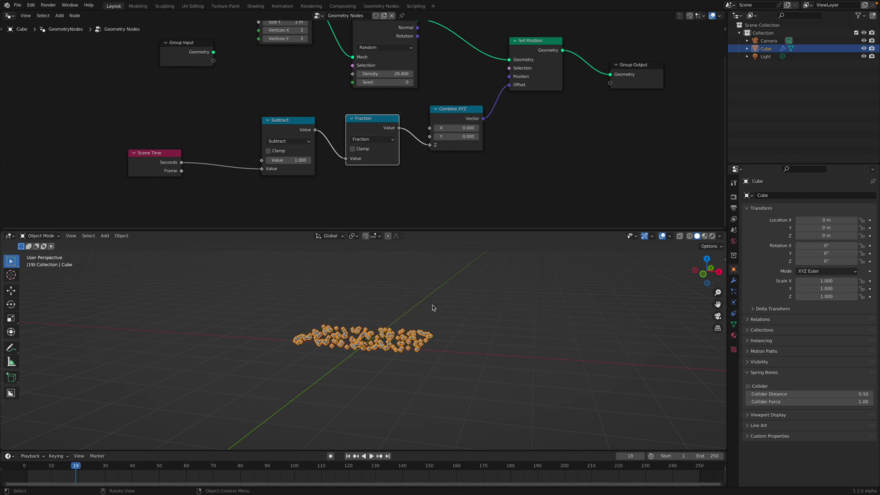
Split the 3D viewport vertically, turn the new area into a Spreadsheet editor and widen it
{"action": "left_click_drag", "start_coordinate": [723, 233], "coordinate": [554, 254]}
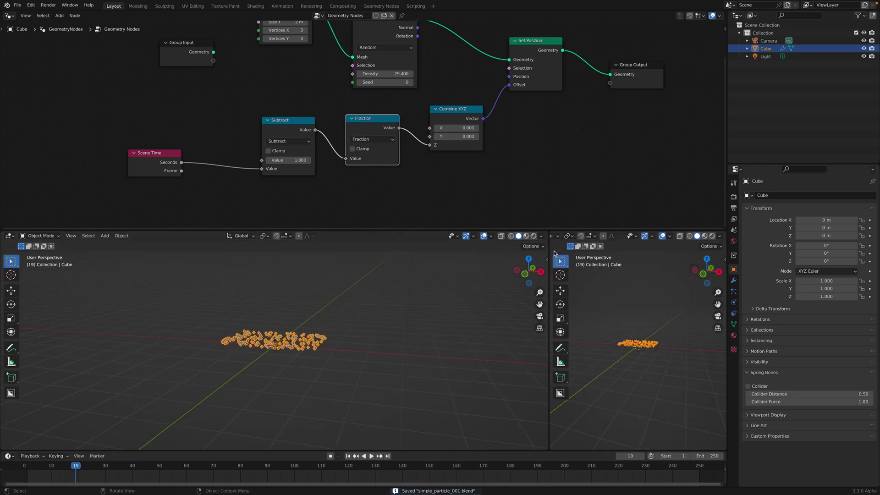
{"action": "scroll", "coordinate": [555, 237], "scroll_direction": "up", "scroll_amount": 5}
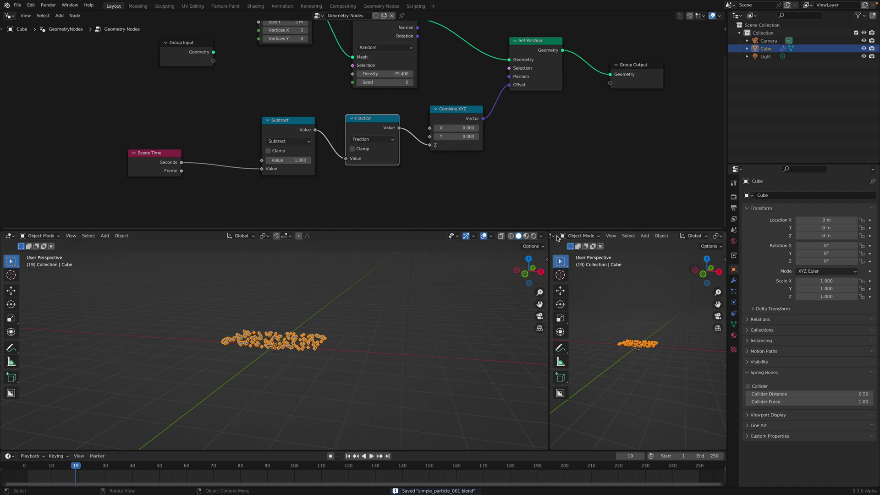
{"action": "left_click", "coordinate": [557, 237]}
{"action": "left_click", "coordinate": [795, 292]}
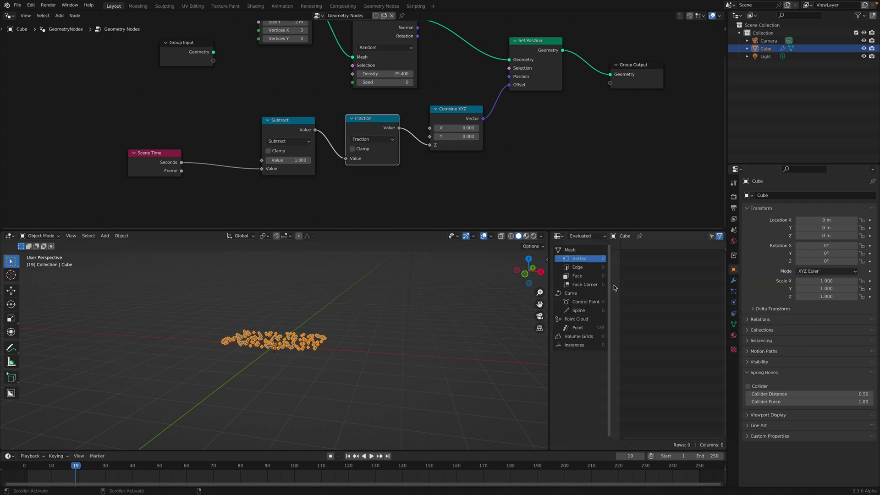
{"action": "left_click_drag", "start_coordinate": [547, 269], "coordinate": [489, 269]}
Add a Viewer node fed by the Combine XYZ vector and the Set Position geometry, tidying the surrounding nodes
{"action": "middle_click_drag", "start_coordinate": [481, 138], "coordinate": [429, 169]}
{"action": "left_click", "coordinate": [416, 130]}
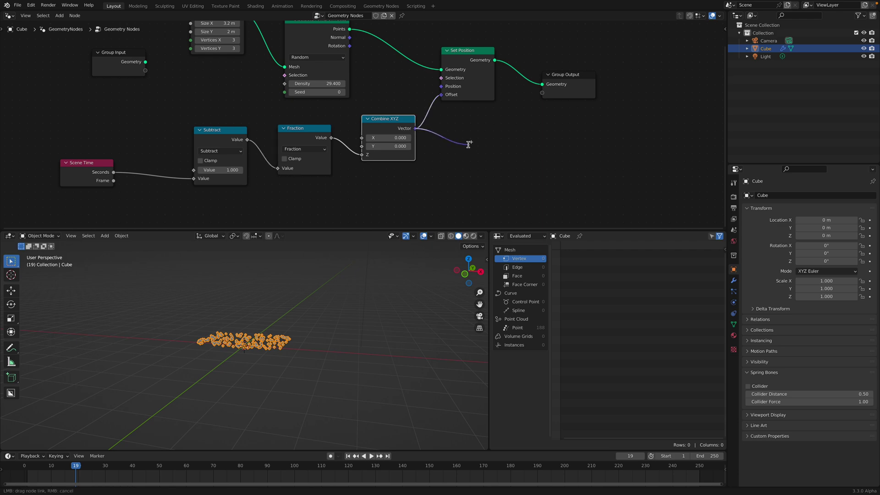
{"action": "left_click_drag", "start_coordinate": [468, 144], "coordinate": [468, 144]}
{"action": "type", "text": "viewer"}
{"action": "key", "text": "Return"}
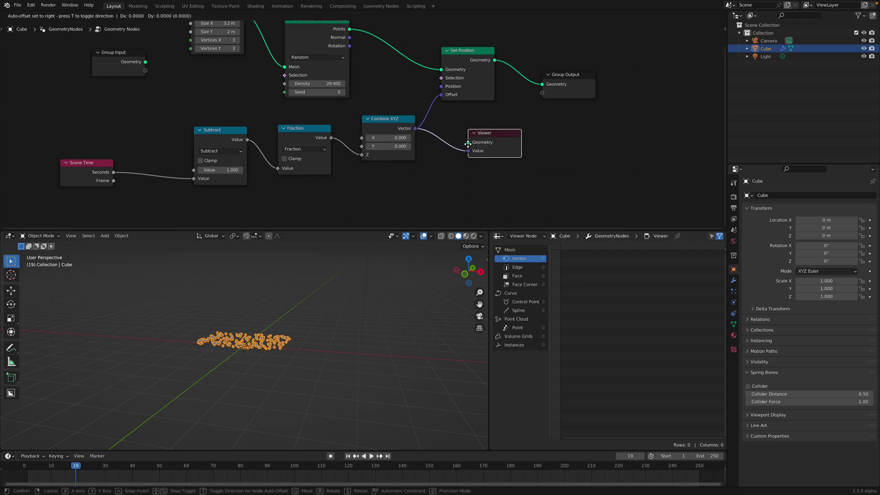
{"action": "left_click", "coordinate": [508, 141]}
{"action": "left_click_drag", "start_coordinate": [521, 127], "coordinate": [543, 134]}
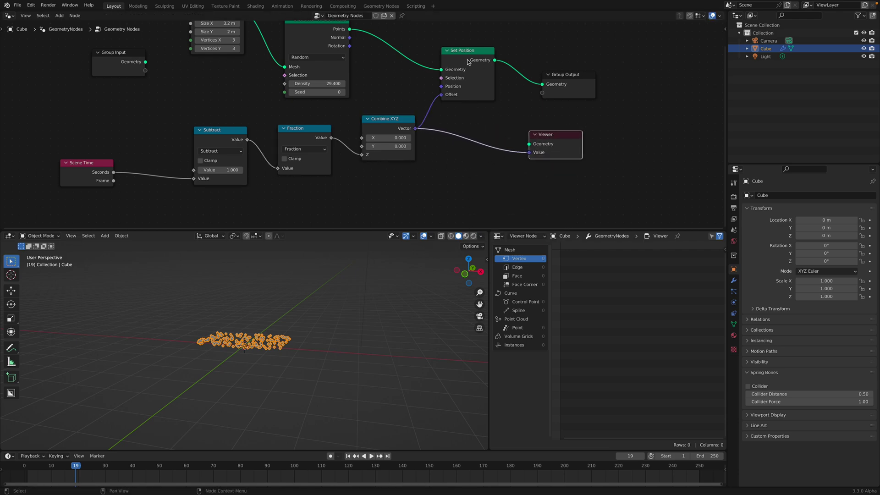
{"action": "left_click_drag", "start_coordinate": [487, 62], "coordinate": [477, 62]}
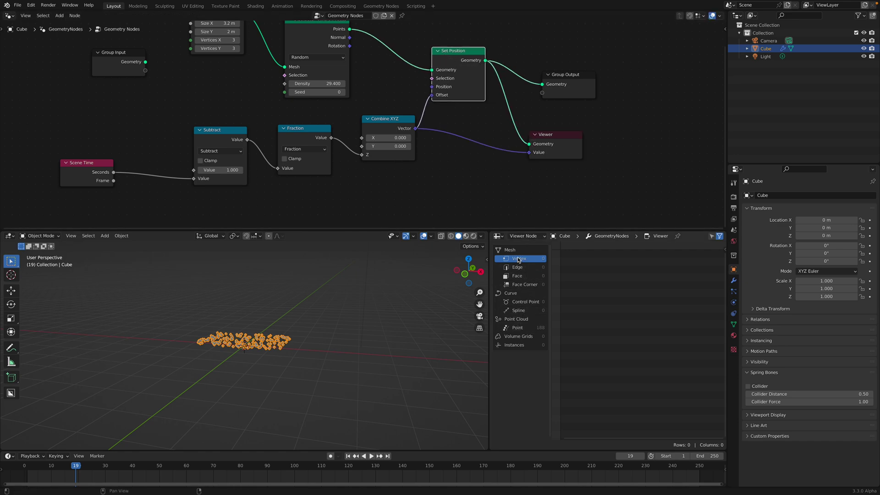
{"action": "left_click_drag", "start_coordinate": [314, 136], "coordinate": [314, 151]}
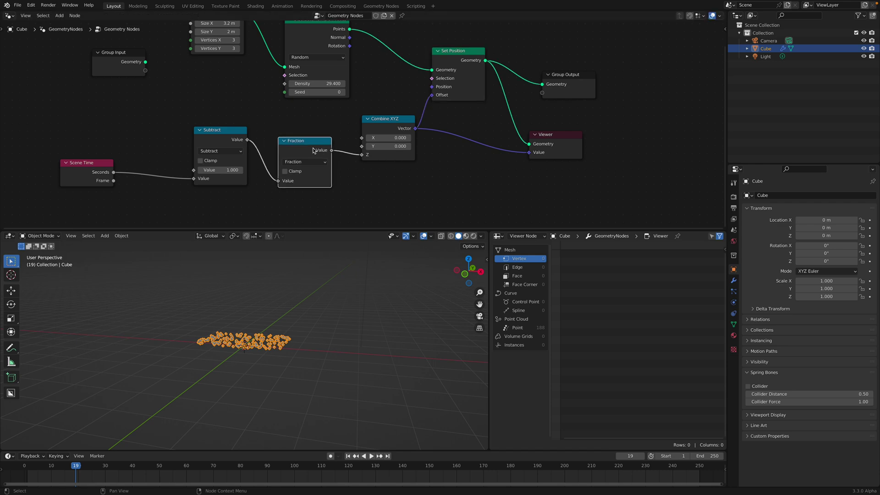
Show the point cloud's Point data in the spreadsheet and widen the editor to fit its columns
{"action": "key", "text": "space"}
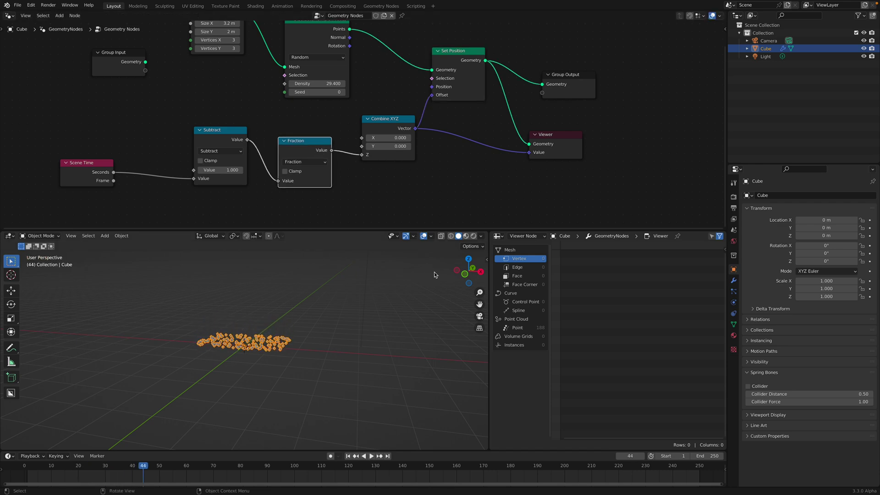
{"action": "left_click", "coordinate": [528, 276]}
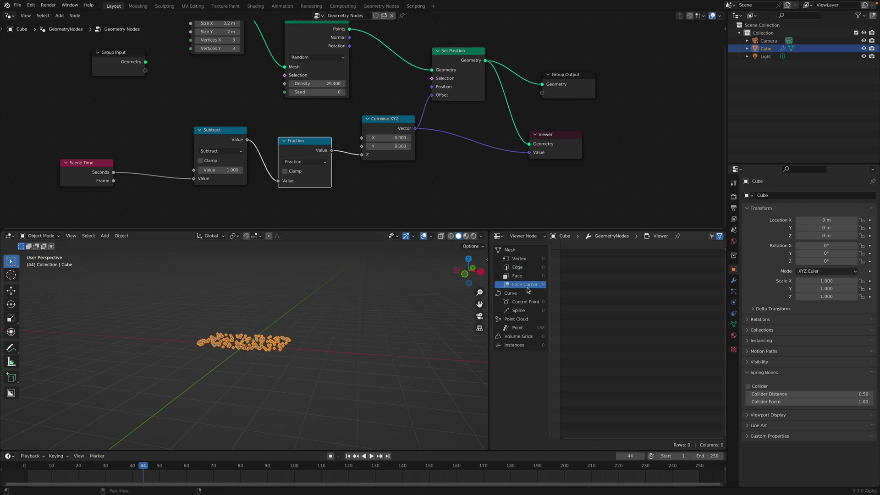
{"action": "left_click", "coordinate": [527, 301]}
{"action": "left_click", "coordinate": [526, 326]}
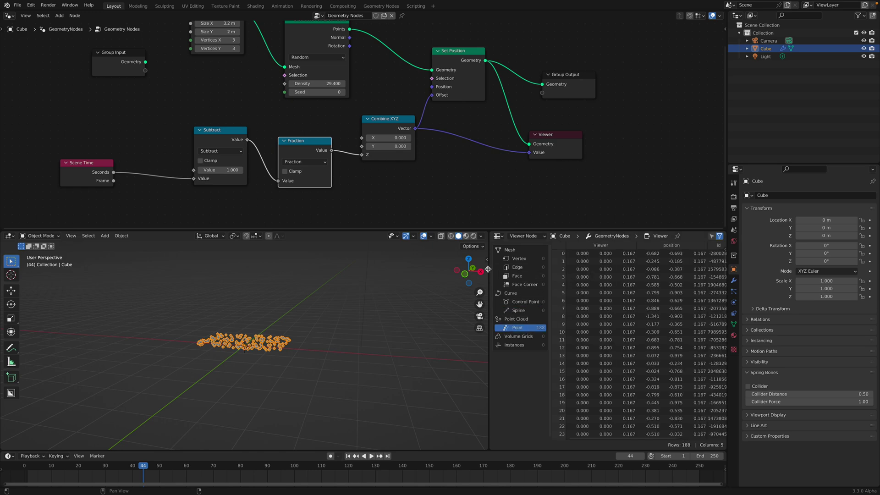
{"action": "left_click_drag", "start_coordinate": [488, 269], "coordinate": [453, 270]}
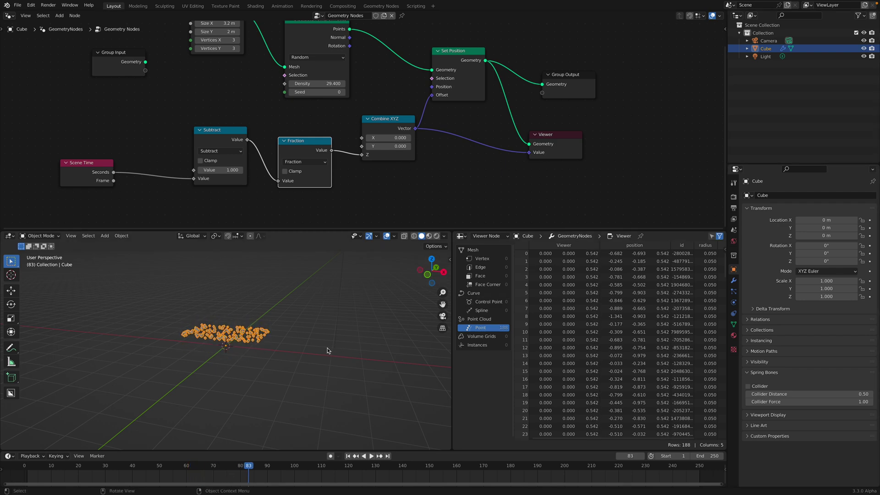
Step the timeline forward to frame 96 and shift the Fraction, Subtract and Scene Time nodes apart to make room
{"action": "key", "text": "Right"}
{"action": "key", "text": "Right"}
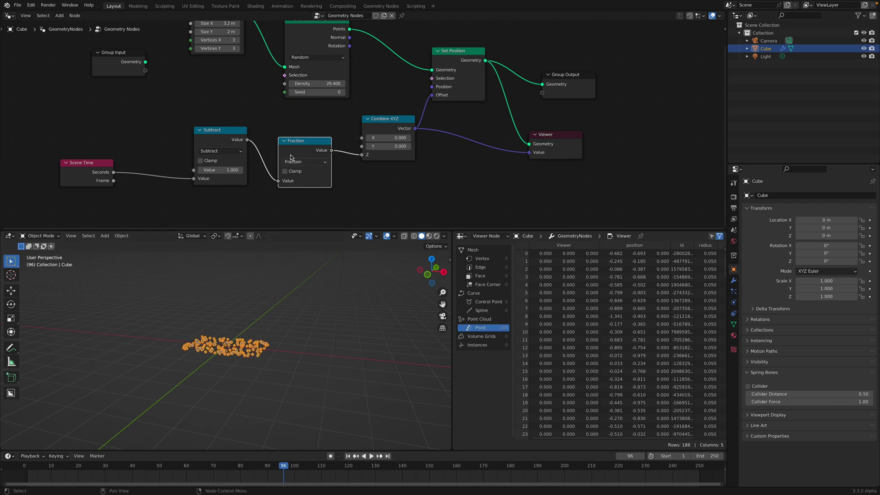
{"action": "left_click_drag", "start_coordinate": [289, 156], "coordinate": [287, 154]}
{"action": "left_click_drag", "start_coordinate": [223, 142], "coordinate": [208, 139]}
{"action": "left_click_drag", "start_coordinate": [98, 169], "coordinate": [65, 150]}
Insert a Math node set to Add between Scene Time's Seconds output and the Subtract node
{"action": "key", "text": "shift+a"}
{"action": "key", "text": "s"}
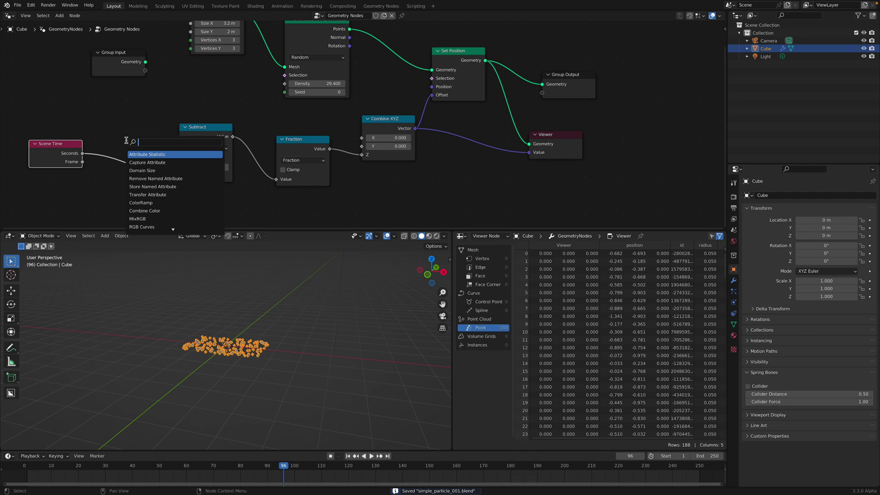
{"action": "type", "text": "add"}
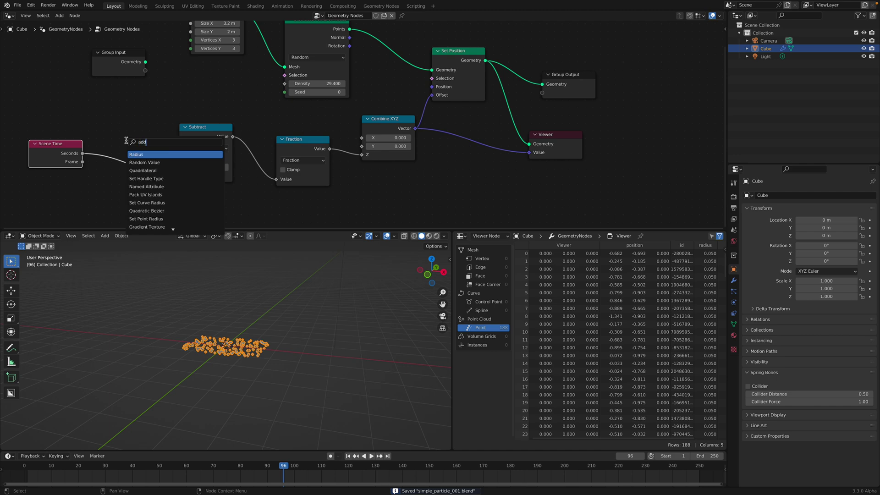
{"action": "type", "text": "math"}
{"action": "key", "text": "Return"}
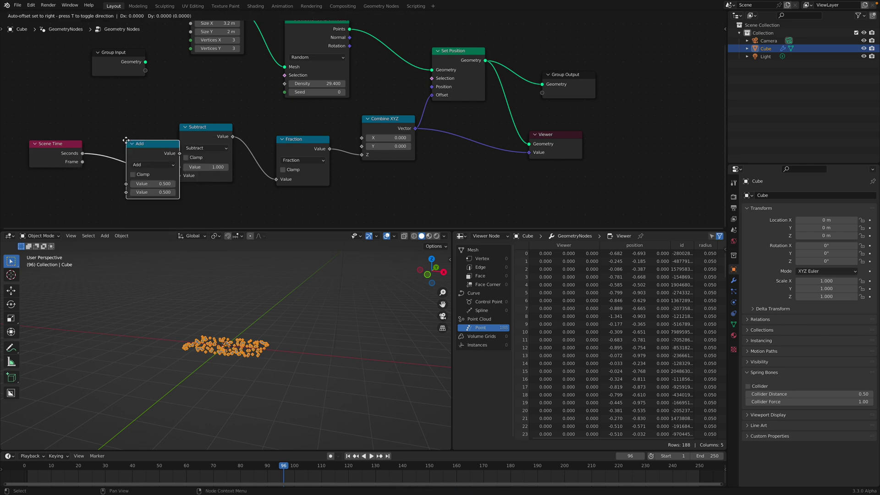
{"action": "left_click", "coordinate": [112, 132]}
Add a float Random Value node below Scene Time and connect it to the Add node's second value
{"action": "middle_click_drag", "start_coordinate": [73, 143], "coordinate": [77, 119]}
{"action": "key", "text": "shift+a"}
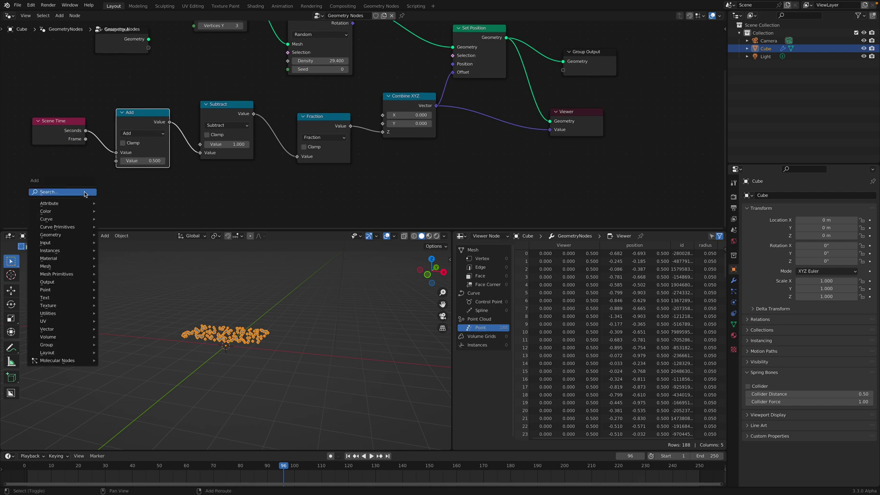
{"action": "left_click", "coordinate": [92, 193]}
{"action": "type", "text": "random"}
{"action": "key", "text": "Return"}
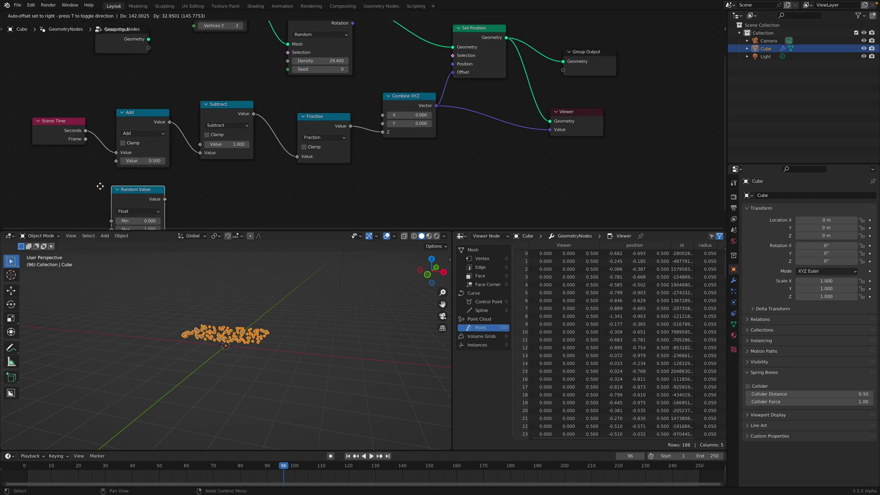
{"action": "left_click", "coordinate": [34, 164]}
{"action": "middle_click_drag", "start_coordinate": [34, 164], "coordinate": [50, 145]}
{"action": "left_click_drag", "start_coordinate": [130, 144], "coordinate": [131, 142]}
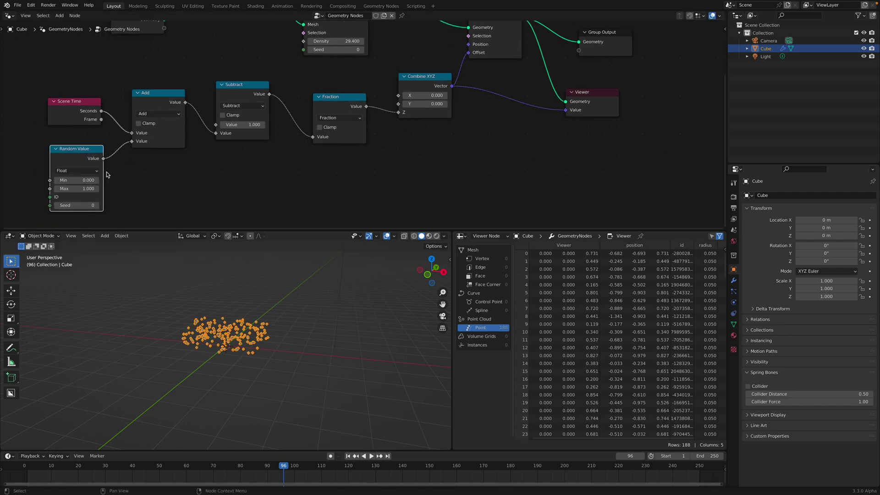
Set the Random Value node's range to Min 0 and Max 48.2
{"action": "left_click_drag", "start_coordinate": [89, 181], "coordinate": [126, 189]}
{"action": "type", "text": "0"}
{"action": "key", "text": "Return"}
Play the randomised point animation, inspect it from the front and at an angle, and save the file
{"action": "key", "text": "space"}
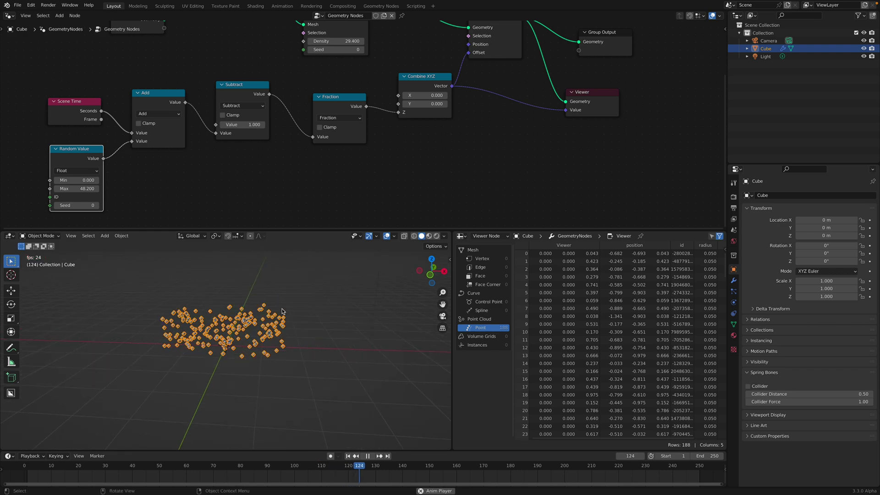
{"action": "middle_click_drag", "start_coordinate": [263, 324], "coordinate": [300, 310]}
{"action": "key", "text": "KP_1"}
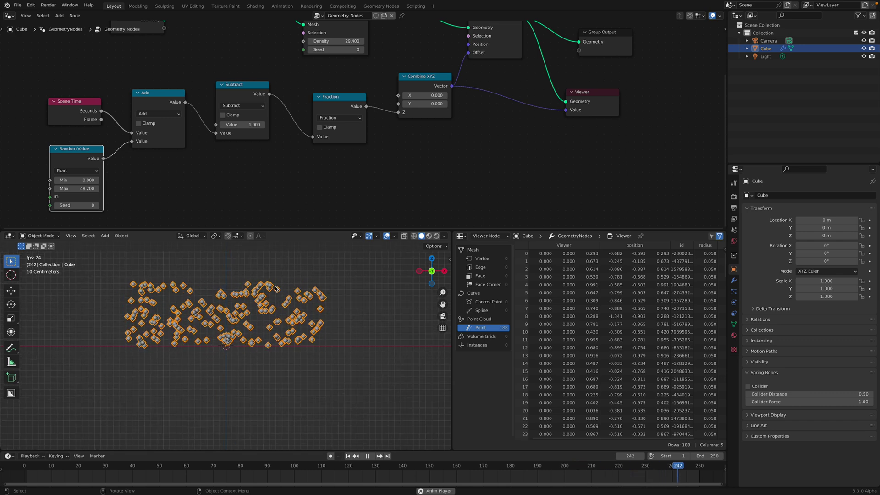
{"action": "middle_click_drag", "start_coordinate": [332, 347], "coordinate": [309, 358]}
{"action": "key", "text": "ctrl+s"}
{"action": "key", "text": "space"}
Reduce the Distribute Points on Faces density to 16.4 and play the animation
{"action": "middle_click_drag", "start_coordinate": [283, 68], "coordinate": [276, 119]}
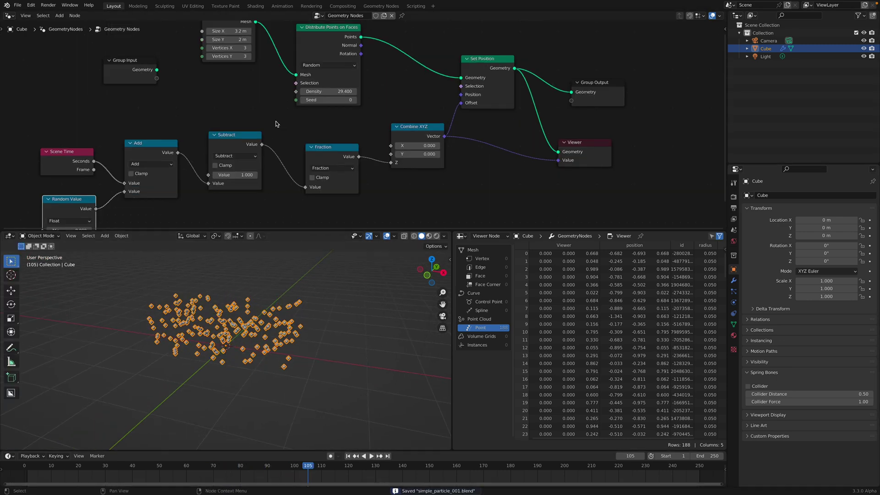
{"action": "scroll", "coordinate": [276, 119], "scroll_direction": "down", "scroll_amount": 2}
{"action": "left_click_drag", "start_coordinate": [333, 96], "coordinate": [273, 96]}
{"action": "middle_click_drag", "start_coordinate": [346, 338], "coordinate": [367, 329]}
{"action": "key", "text": "space"}
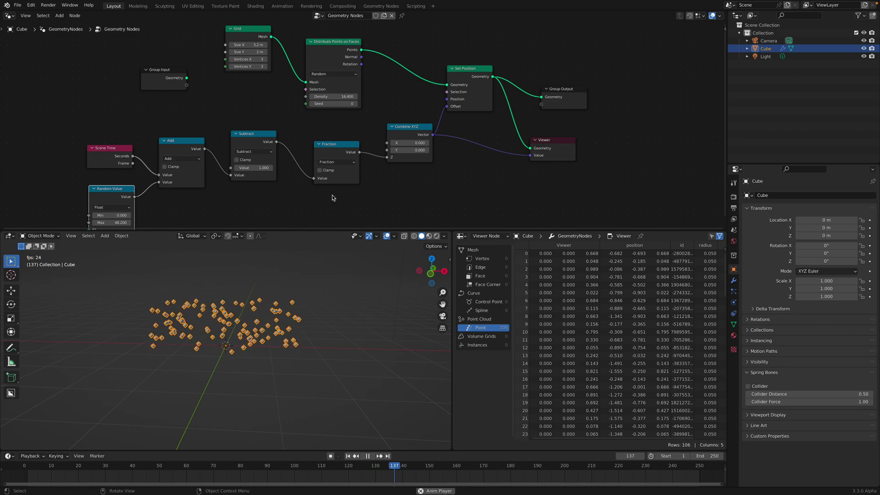
Set the Grid's Size X to 5.4 m and Size Y to 1.8 m, and check the wider rain during playback
{"action": "mouse_move", "coordinate": [256, 45]}
{"action": "left_mouse_down"}
{"action": "mouse_move", "coordinate": [296, 45]}
{"action": "mouse_move", "coordinate": [266, 45]}
{"action": "left_mouse_up"}
{"action": "middle_click_drag", "start_coordinate": [296, 323], "coordinate": [272, 353]}
{"action": "mouse_move", "coordinate": [251, 52]}
{"action": "left_mouse_down"}
{"action": "mouse_move", "coordinate": [272, 51]}
{"action": "mouse_move", "coordinate": [250, 52]}
{"action": "left_mouse_up"}
{"action": "middle_click_drag", "start_coordinate": [275, 330], "coordinate": [295, 312]}
{"action": "key", "text": "space"}
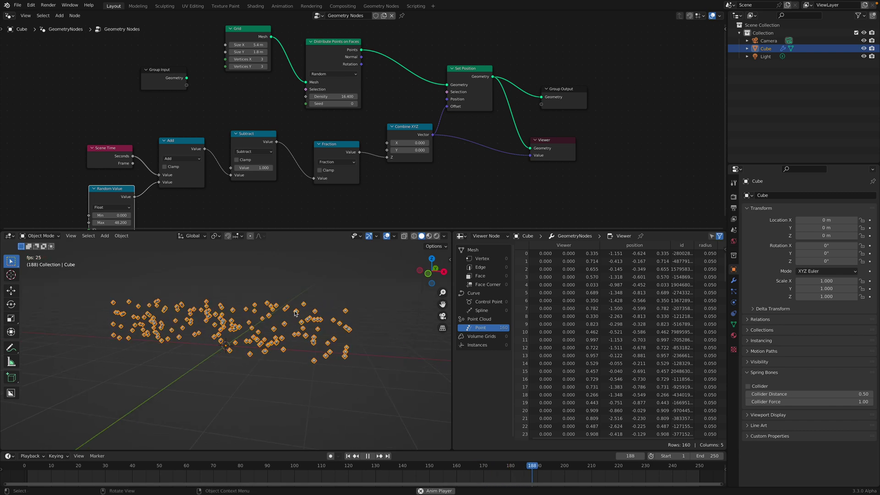
{"action": "key", "text": "space"}
{"action": "middle_click_drag", "start_coordinate": [328, 355], "coordinate": [330, 360]}
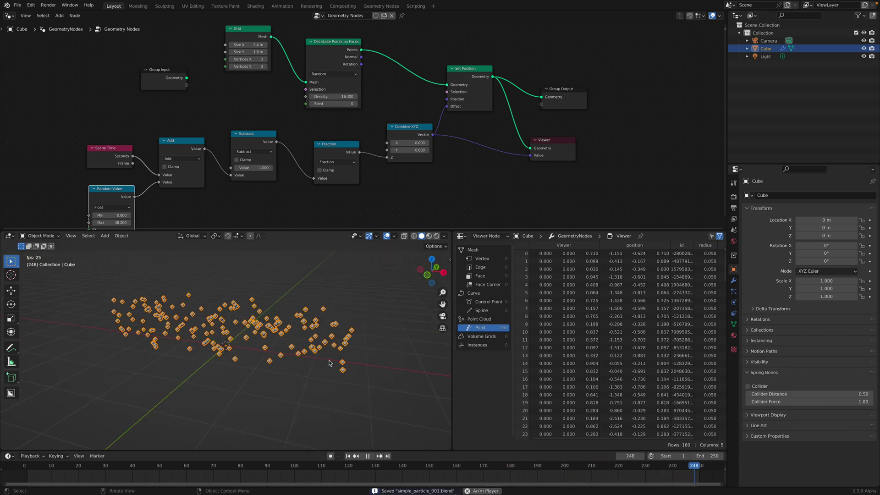
{"action": "key", "text": "space"}
Delete the Viewer node and space out the Group Output and Set Position nodes
{"action": "scroll", "coordinate": [361, 177], "scroll_direction": "down", "scroll_amount": 3}
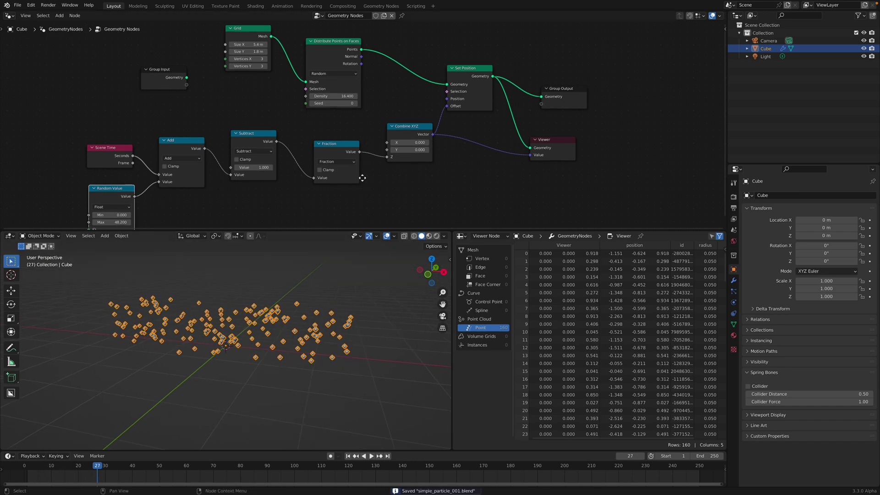
{"action": "middle_click_drag", "start_coordinate": [361, 177], "coordinate": [300, 153]}
{"action": "scroll", "coordinate": [303, 153], "scroll_direction": "up", "scroll_amount": 2}
{"action": "left_click_drag", "start_coordinate": [464, 114], "coordinate": [475, 119]}
{"action": "left_click_drag", "start_coordinate": [477, 69], "coordinate": [517, 55]}
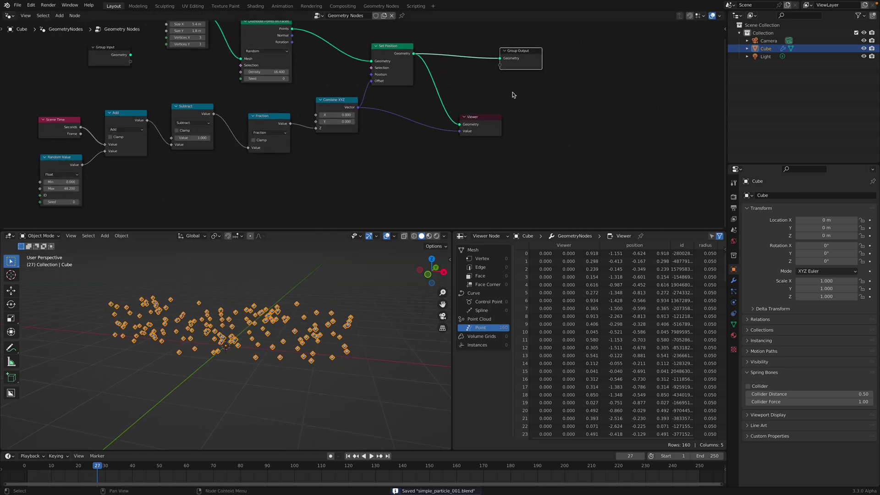
{"action": "left_click_drag", "start_coordinate": [491, 115], "coordinate": [549, 120]}
{"action": "key", "text": "x"}
{"action": "left_click_drag", "start_coordinate": [525, 53], "coordinate": [560, 57]}
{"action": "left_click_drag", "start_coordinate": [393, 48], "coordinate": [420, 49]}
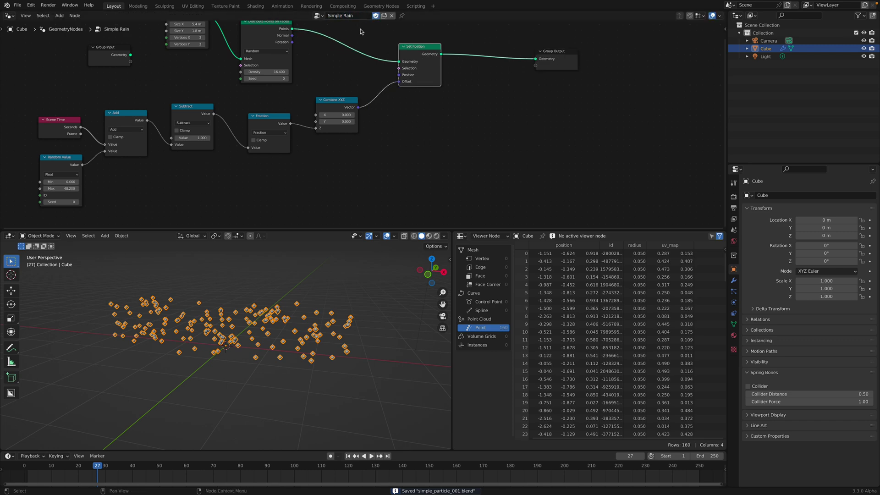
Save the scene as a new incremented version named simple_particle_002.blend
{"action": "left_click", "coordinate": [18, 6]}
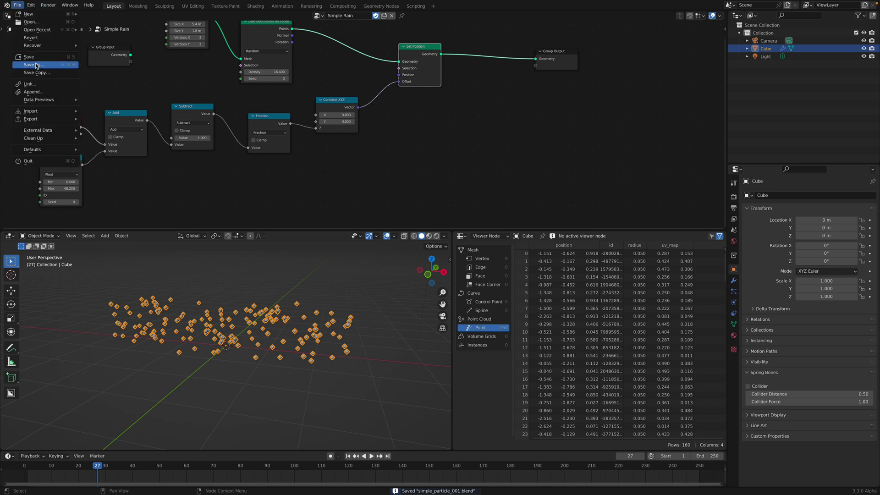
{"action": "left_click", "coordinate": [36, 65]}
{"action": "left_click", "coordinate": [528, 444]}
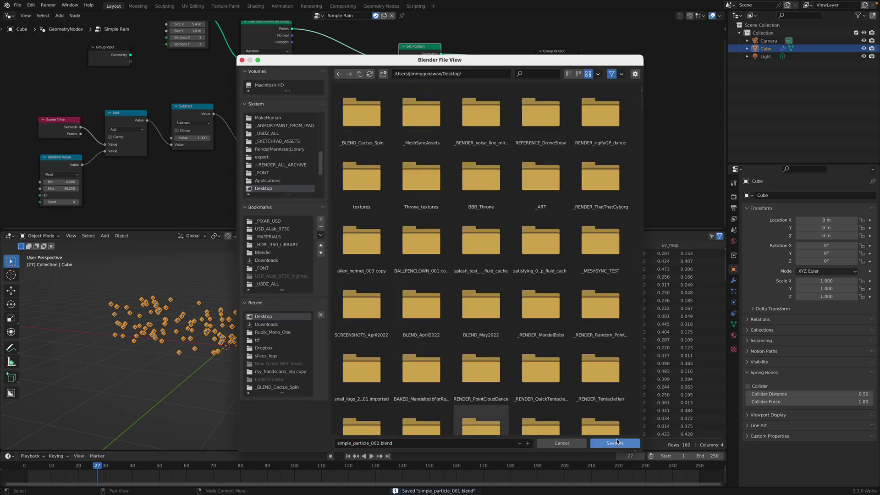
{"action": "left_click", "coordinate": [615, 443]}
{"action": "key", "text": "shift+a"}
{"action": "left_click", "coordinate": [514, 130]}
{"action": "type", "text": "acu"}
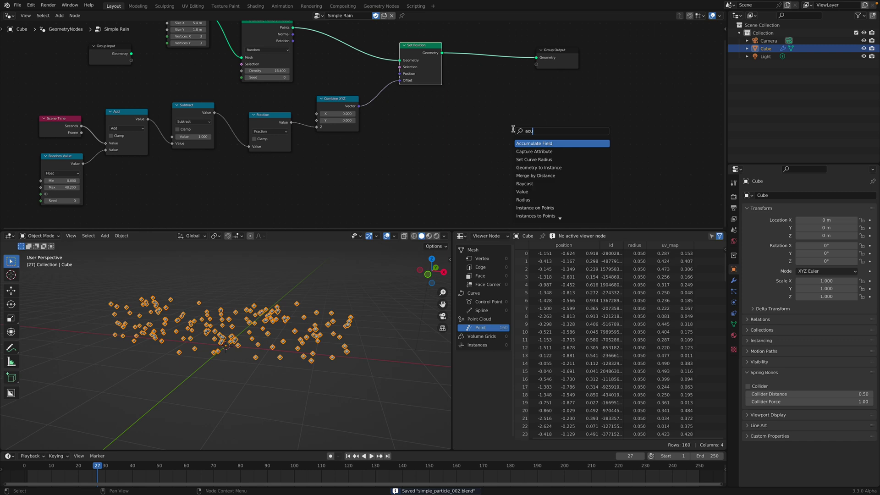
{"action": "key", "text": "Return"}
{"action": "key", "text": "Escape"}
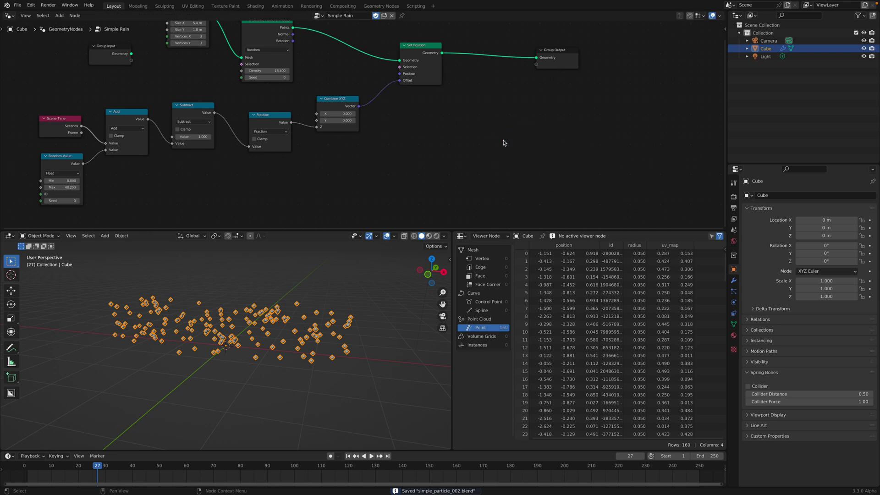
Frame the whole node tree and play the rain animation briefly to review it
{"action": "key", "text": "Home"}
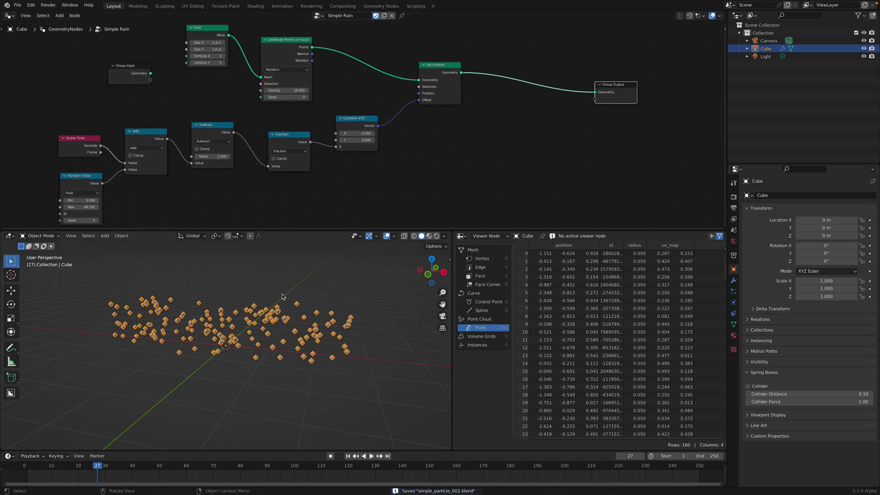
{"action": "middle_click_drag", "start_coordinate": [281, 297], "coordinate": [287, 330]}
{"action": "key", "text": "space"}
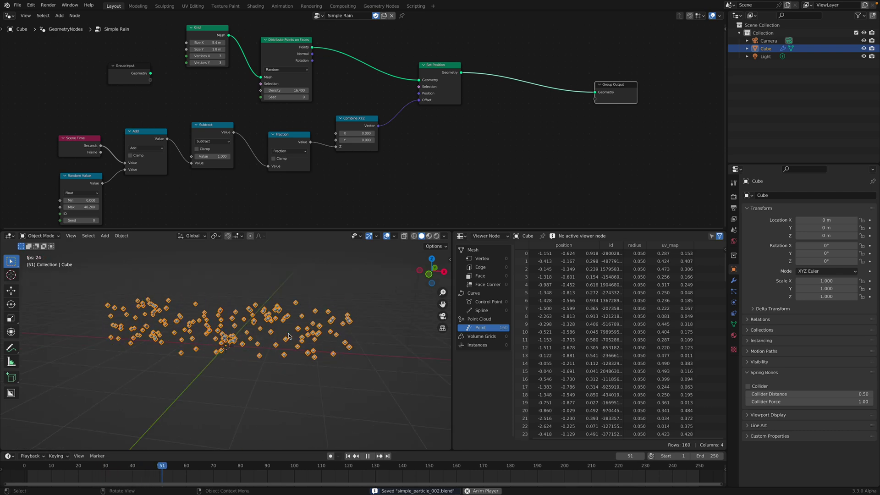
{"action": "key", "text": "space"}
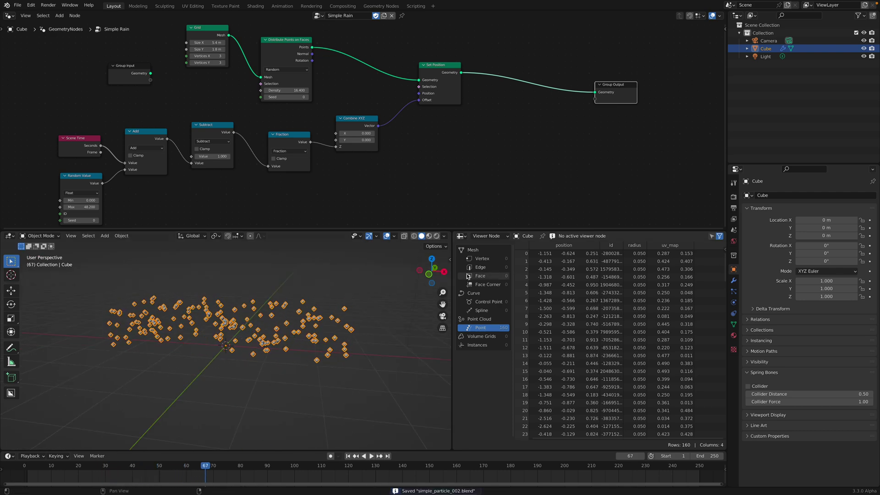
Rearrange the Set Position, Combine XYZ and Fraction nodes to open a gap before Combine XYZ
{"action": "scroll", "coordinate": [413, 179], "scroll_direction": "up", "scroll_amount": 1}
{"action": "left_click_drag", "start_coordinate": [455, 66], "coordinate": [466, 51]}
{"action": "scroll", "coordinate": [429, 149], "scroll_direction": "down", "scroll_amount": 1}
{"action": "middle_click_drag", "start_coordinate": [439, 147], "coordinate": [447, 140]}
{"action": "left_click_drag", "start_coordinate": [369, 115], "coordinate": [395, 99]}
{"action": "left_click_drag", "start_coordinate": [307, 146], "coordinate": [289, 142]}
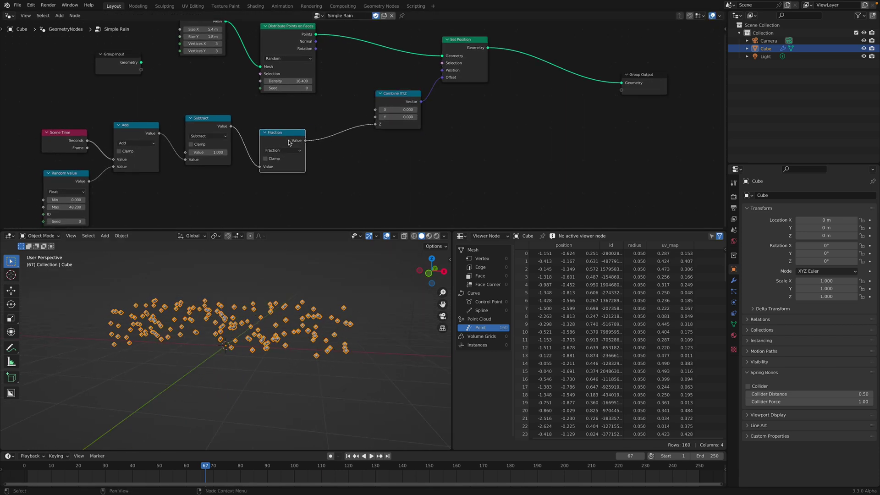
Duplicate the Fraction node into its link to Combine XYZ, change the copy to Multiply and set its value to 1.84
{"action": "key", "text": "shift+d"}
{"action": "left_click", "coordinate": [352, 135]}
{"action": "left_click", "coordinate": [349, 145]}
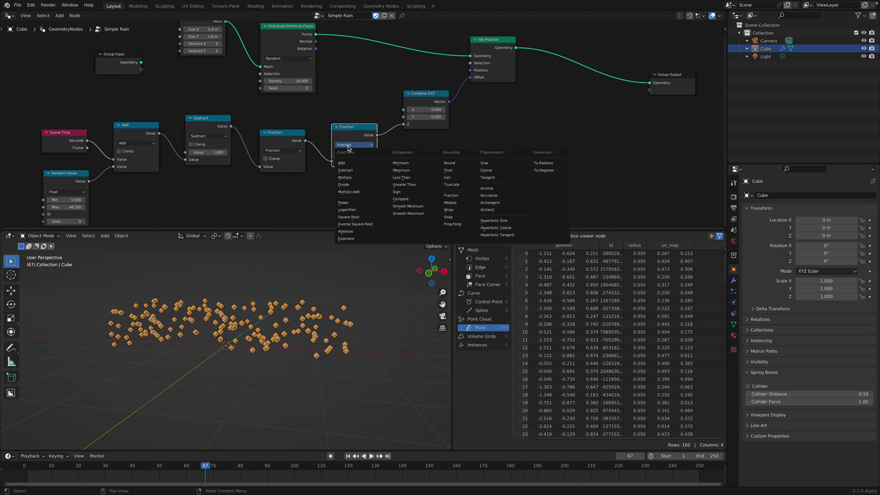
{"action": "left_click", "coordinate": [352, 177]}
{"action": "left_click_drag", "start_coordinate": [354, 168], "coordinate": [399, 168]}
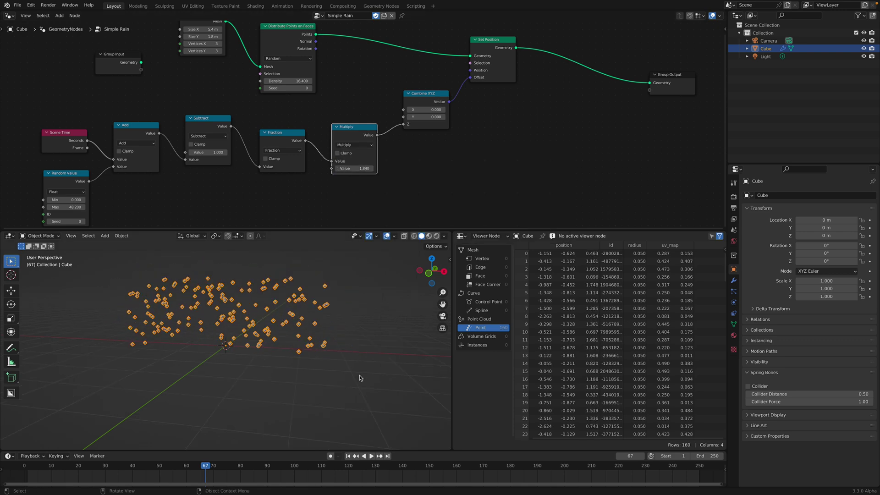
Play the animation and examine the scaled rain height from the front and at an angle
{"action": "key", "text": "space"}
{"action": "key", "text": "KP_1"}
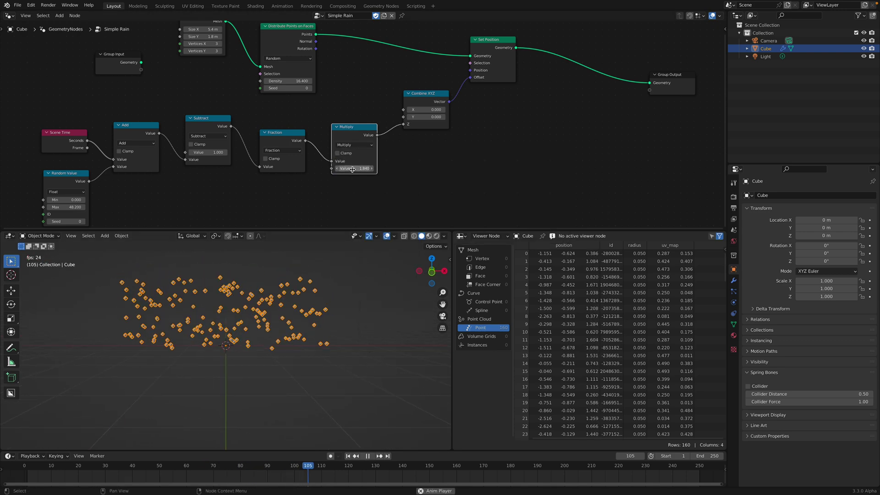
{"action": "middle_click_drag", "start_coordinate": [355, 309], "coordinate": [340, 314]}
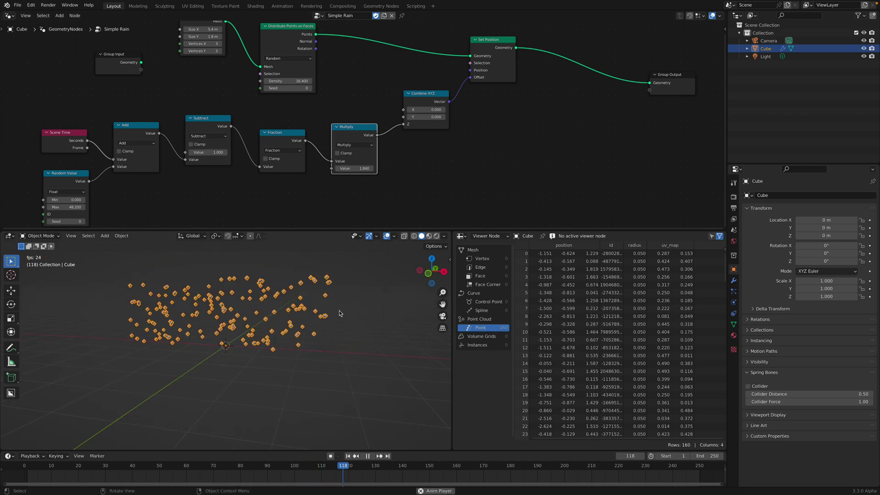
Space out Fraction and Multiply, duplicate the Random Value node beneath them and connect it to Multiply's second value
{"action": "left_click_drag", "start_coordinate": [351, 130], "coordinate": [357, 132]}
{"action": "left_click_drag", "start_coordinate": [287, 132], "coordinate": [282, 121]}
{"action": "left_click_drag", "start_coordinate": [353, 131], "coordinate": [359, 131]}
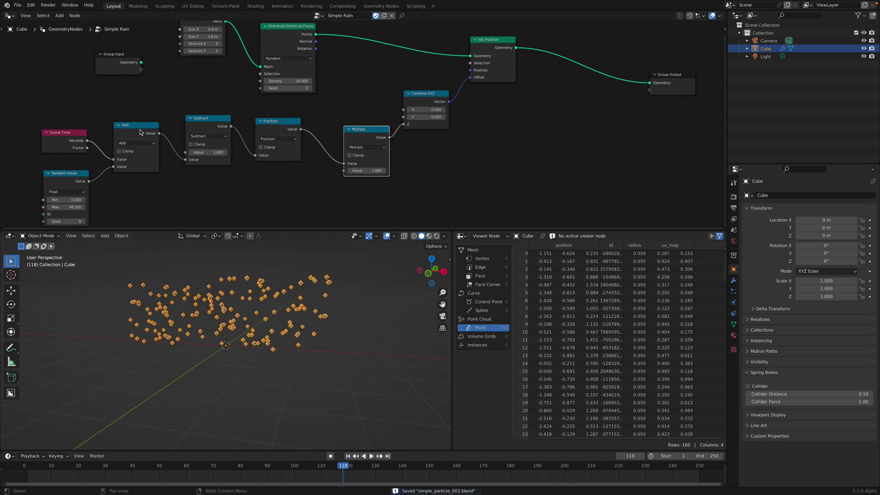
{"action": "key", "text": "shift+d"}
{"action": "left_click", "coordinate": [285, 180]}
{"action": "scroll", "coordinate": [275, 165], "scroll_direction": "down", "scroll_amount": 1}
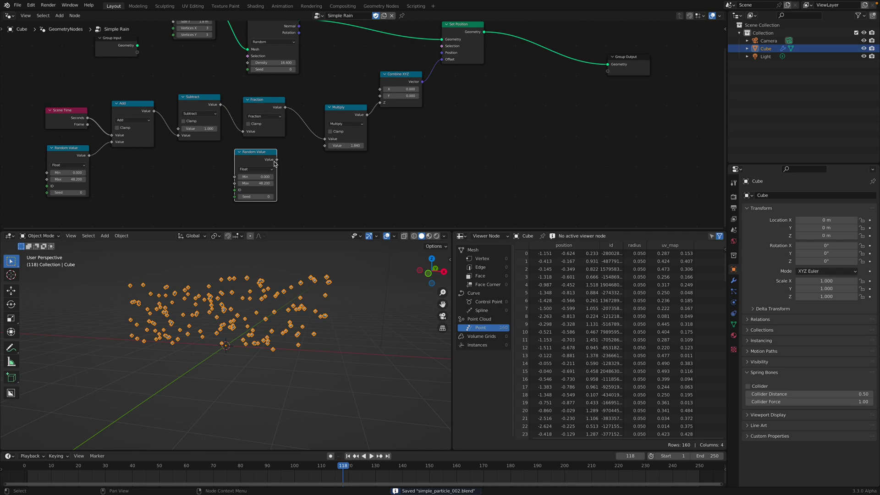
{"action": "left_click_drag", "start_coordinate": [332, 145], "coordinate": [325, 146]}
Try a Min of 4.4 and a Max of 47.2 on the duplicated Random Value node and play the animation
{"action": "left_click_drag", "start_coordinate": [268, 175], "coordinate": [284, 175]}
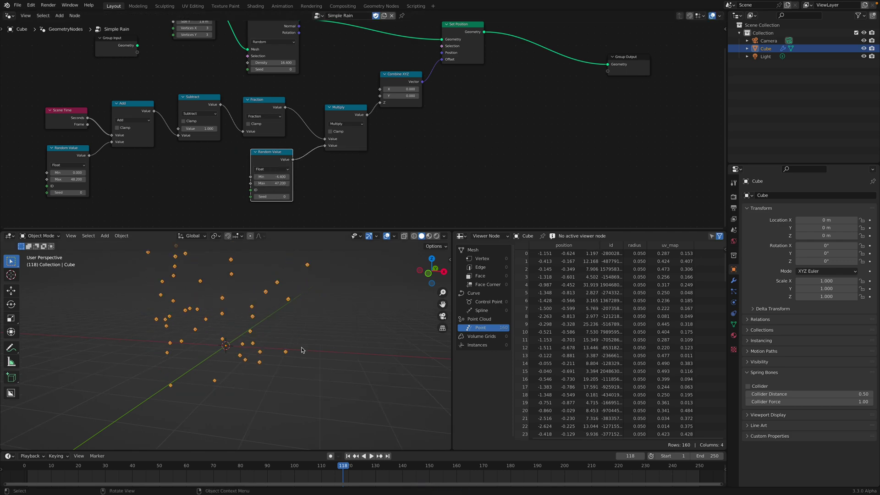
{"action": "key", "text": "space"}
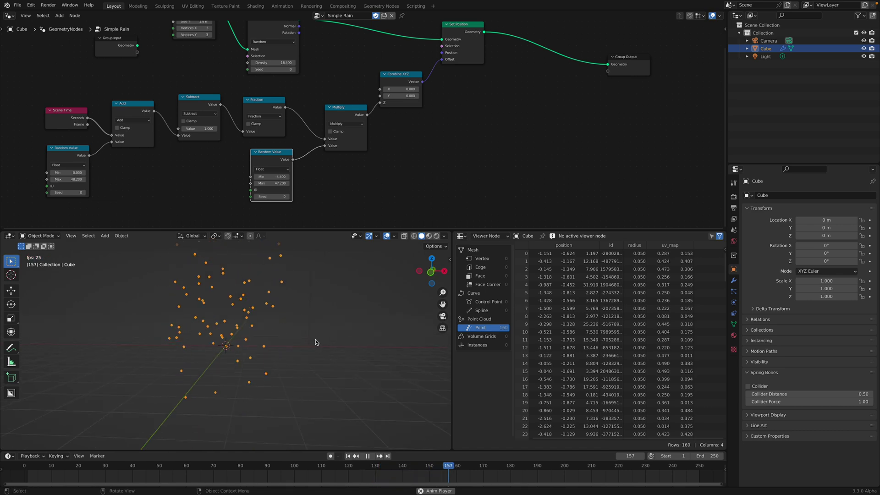
{"action": "middle_click_drag", "start_coordinate": [316, 339], "coordinate": [314, 344]}
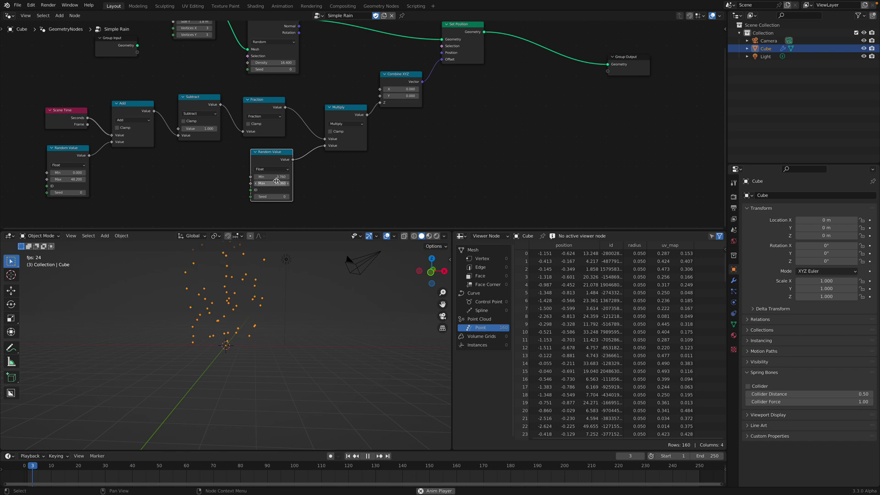
Set the duplicated Random Value node's Min to 1.64, Max to 4.62 and Seed to 70 during playback
{"action": "key", "text": "Return"}
{"action": "left_click_drag", "start_coordinate": [276, 183], "coordinate": [357, 183]}
{"action": "scroll", "coordinate": [276, 312], "scroll_direction": "up", "scroll_amount": 2}
{"action": "middle_click_drag", "start_coordinate": [276, 312], "coordinate": [272, 290]}
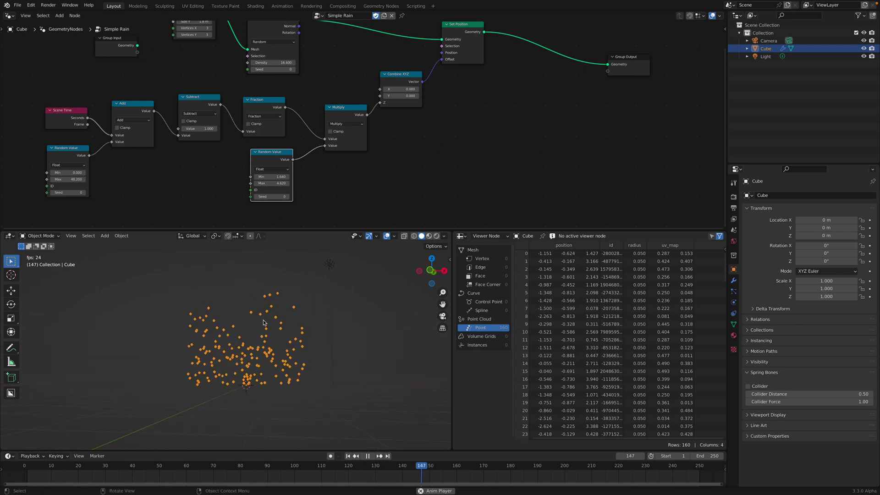
{"action": "left_click_drag", "start_coordinate": [274, 196], "coordinate": [290, 196]}
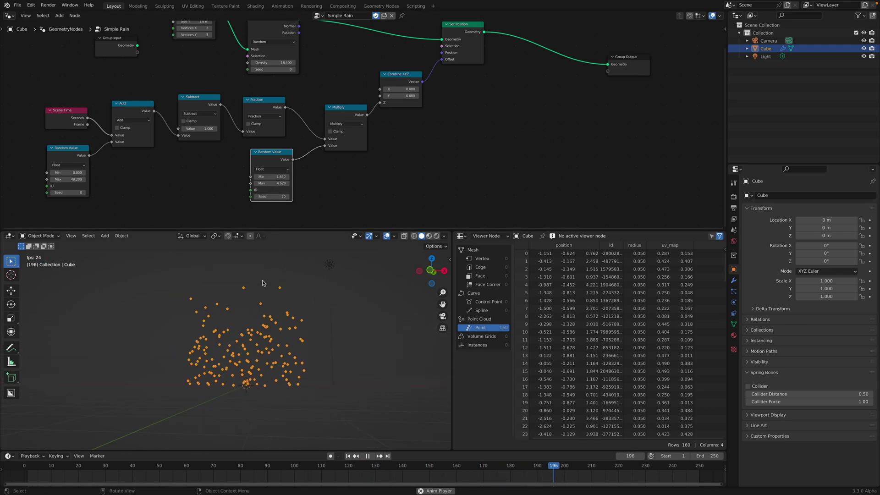
Try an end frame of 240 for the animation and play it back
{"action": "middle_click_drag", "start_coordinate": [273, 296], "coordinate": [269, 299]}
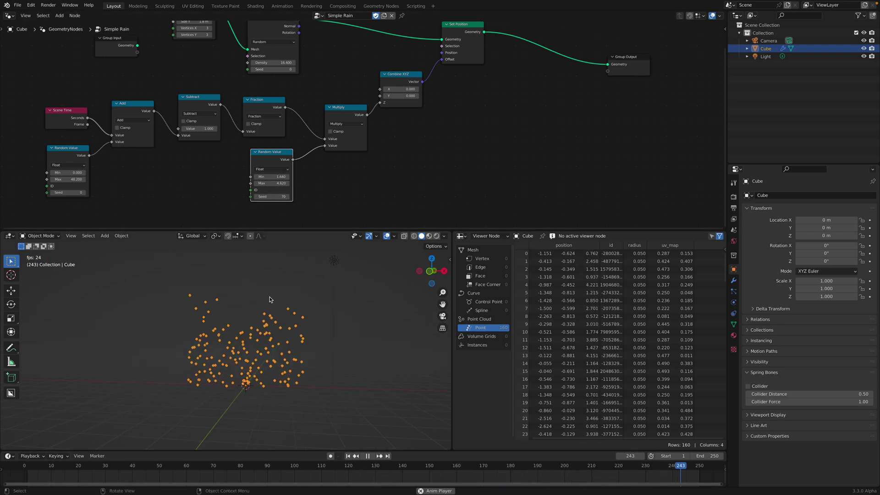
{"action": "key", "text": "space"}
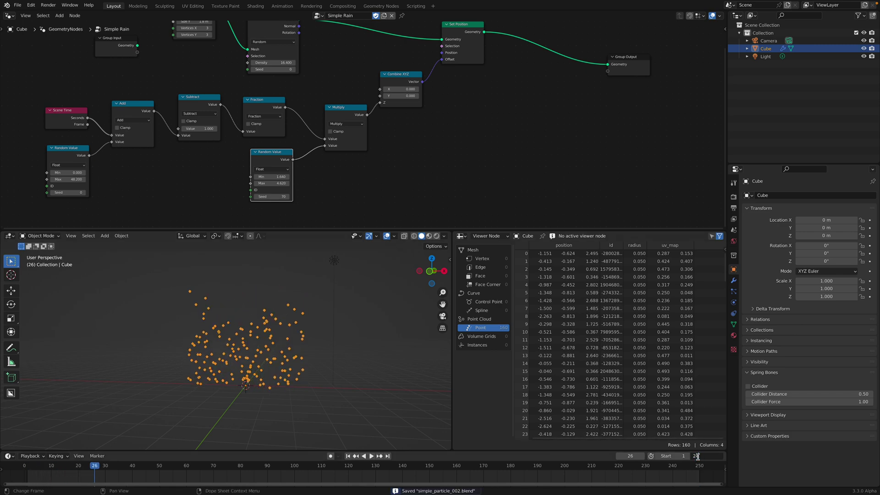
{"action": "key", "text": "space"}
{"action": "scroll", "coordinate": [554, 469], "scroll_direction": "down", "scroll_amount": 3}
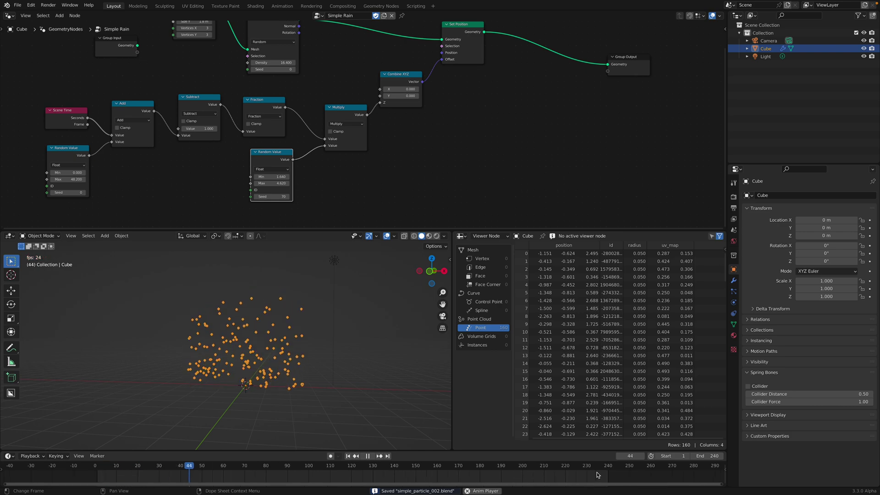
Try an end frame of 24 and play the short loop from the front view
{"action": "left_click", "coordinate": [704, 456]}
{"action": "type", "text": "24"}
{"action": "key", "text": "Return"}
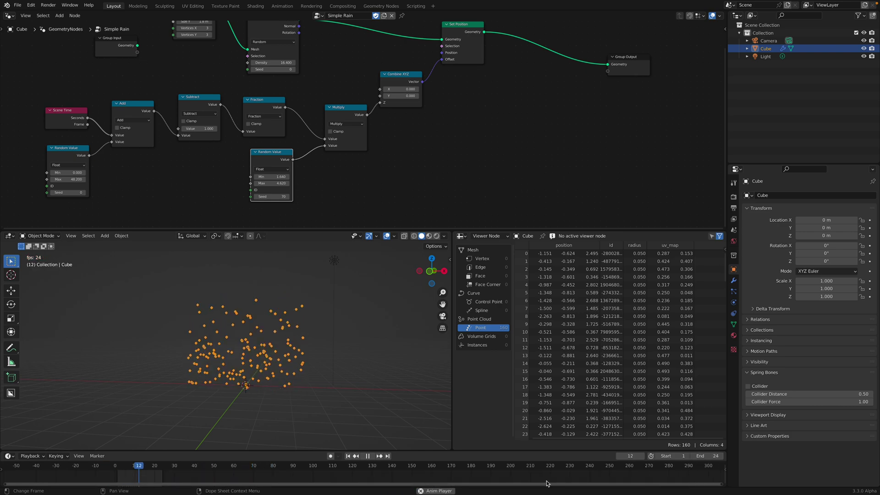
{"action": "scroll", "coordinate": [310, 478], "scroll_direction": "up", "scroll_amount": 2}
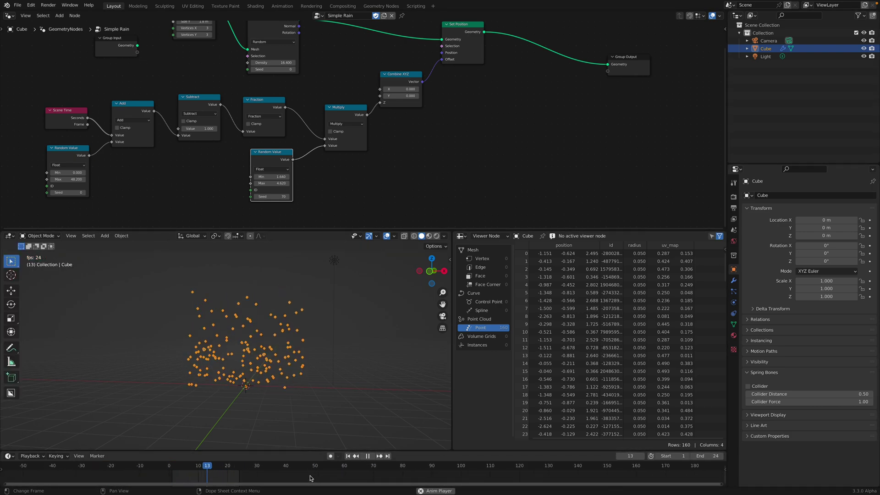
{"action": "left_click", "coordinate": [430, 271]}
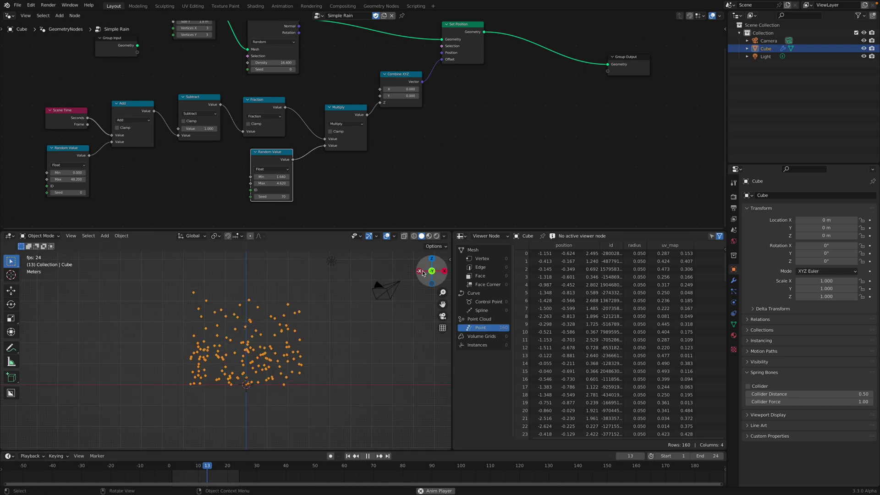
{"action": "scroll", "coordinate": [208, 477], "scroll_direction": "up", "scroll_amount": 2}
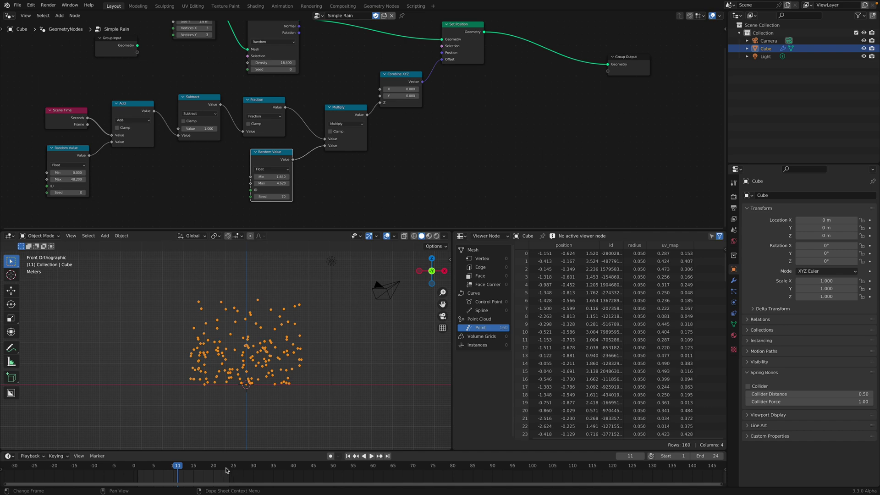
{"action": "key", "text": "space"}
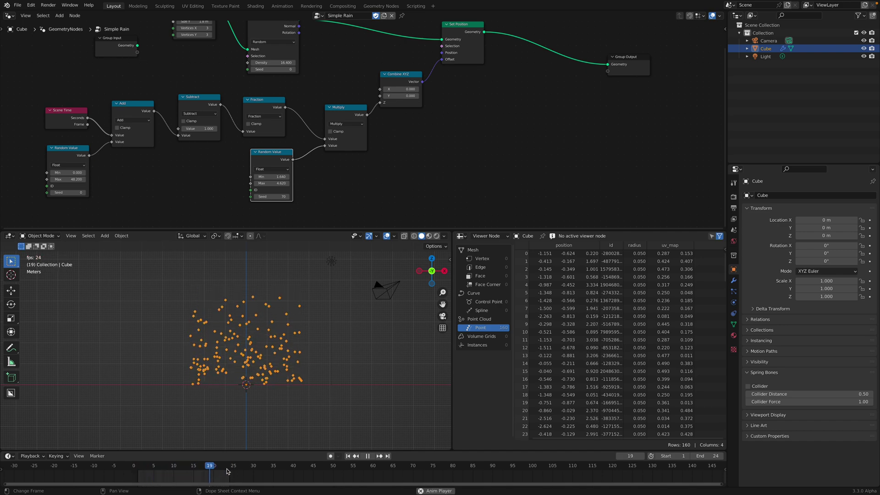
{"action": "key", "text": "space"}
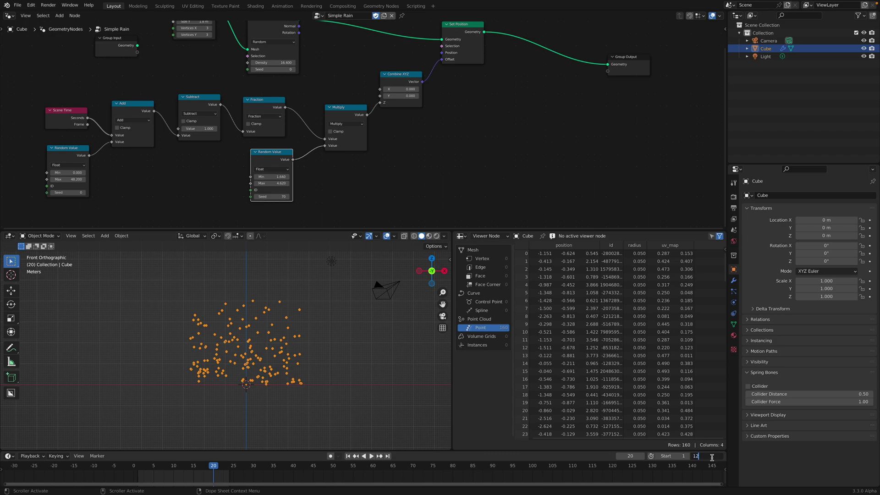
Set the animation's end frame to 120, play the loop and save the file
{"action": "type", "text": "0"}
{"action": "key", "text": "Return"}
{"action": "scroll", "coordinate": [561, 467], "scroll_direction": "down", "scroll_amount": 3}
{"action": "key", "text": "space"}
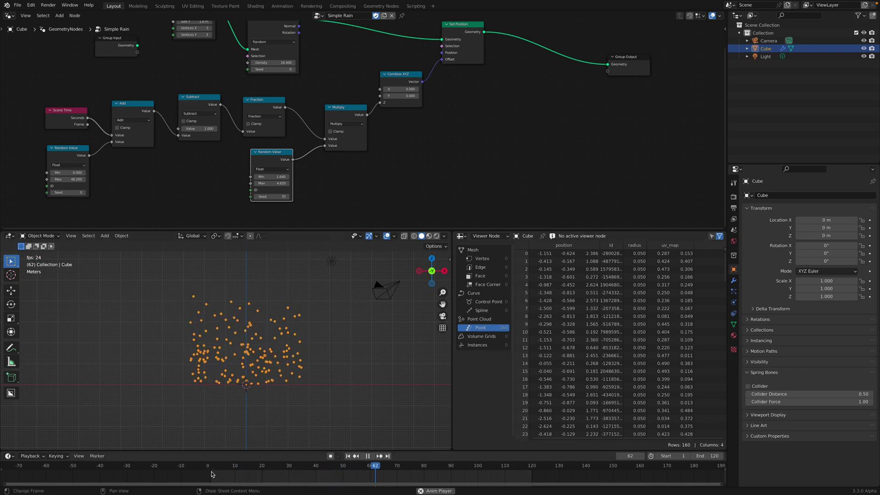
{"action": "mouse_move", "coordinate": [305, 379]}
{"action": "middle_mouse_down"}
{"action": "mouse_move", "coordinate": [322, 378]}
{"action": "mouse_move", "coordinate": [302, 379]}
{"action": "middle_mouse_up"}
{"action": "key", "text": "space"}
{"action": "key", "text": "ctrl+s"}
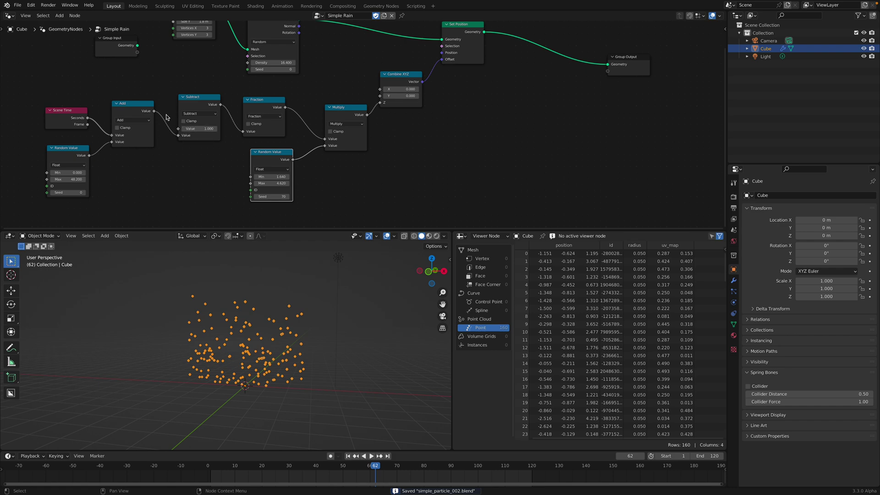
Mute the Subtract node and play the rain animation from the front and at an angle
{"action": "key", "text": "m"}
{"action": "key", "text": "space"}
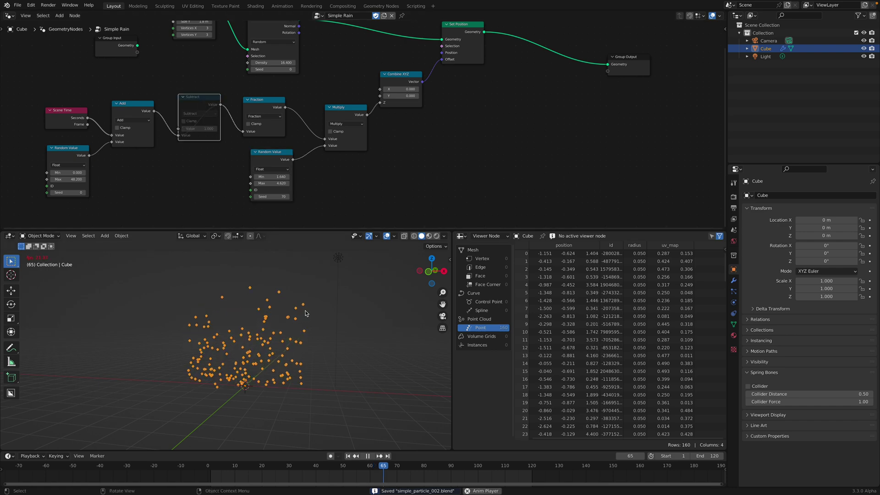
{"action": "middle_click_drag", "start_coordinate": [321, 307], "coordinate": [324, 309]}
{"action": "left_click", "coordinate": [431, 272]}
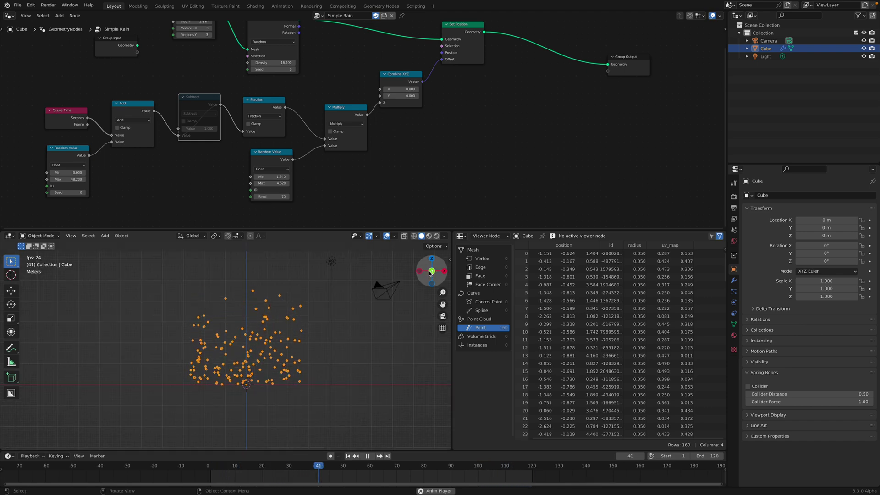
{"action": "middle_click_drag", "start_coordinate": [326, 316], "coordinate": [296, 336]}
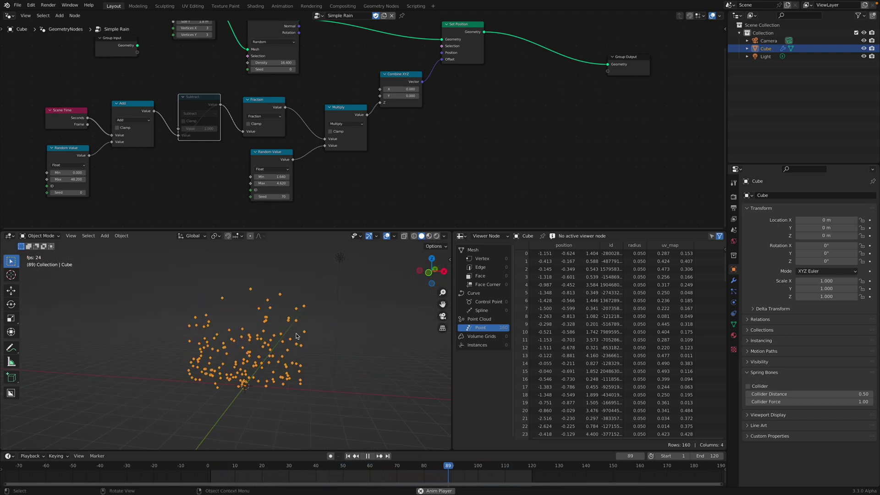
{"action": "key", "text": "space"}
{"action": "key", "text": "space"}
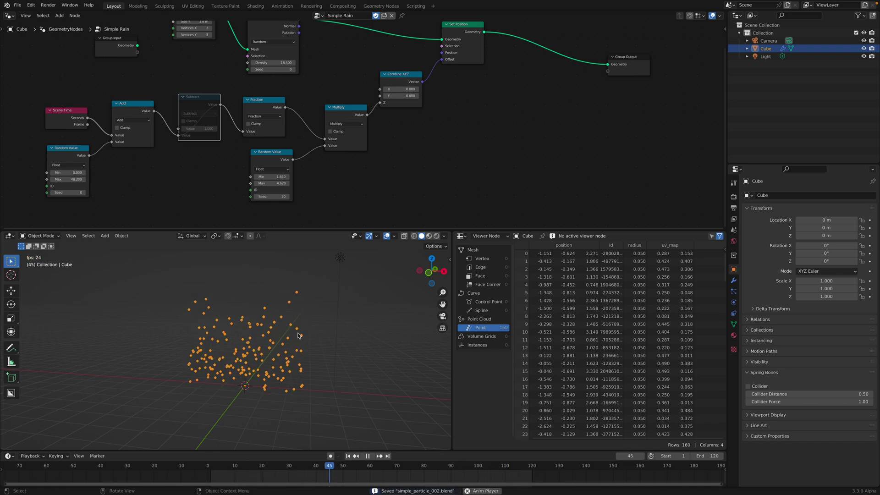
Set the scene's render engine to Cycles
{"action": "middle_click_drag", "start_coordinate": [398, 175], "coordinate": [336, 192]}
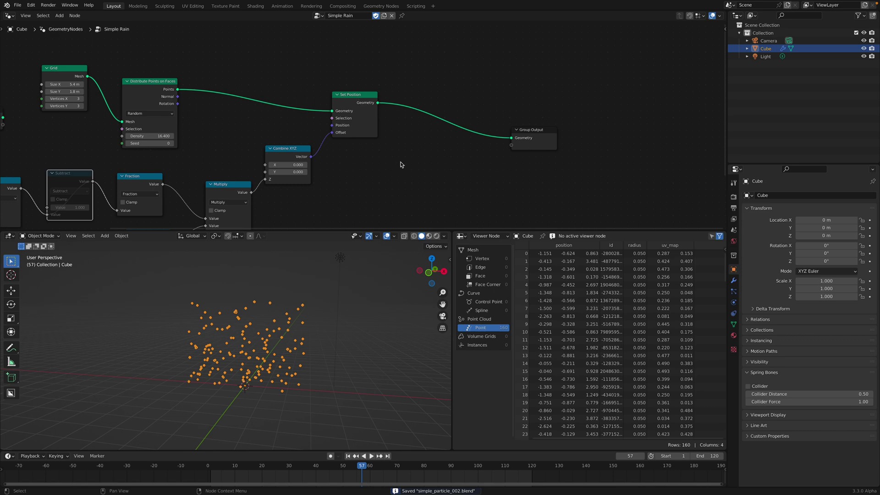
{"action": "left_click", "coordinate": [733, 197]}
{"action": "left_click", "coordinate": [825, 196]}
{"action": "left_click", "coordinate": [824, 221]}
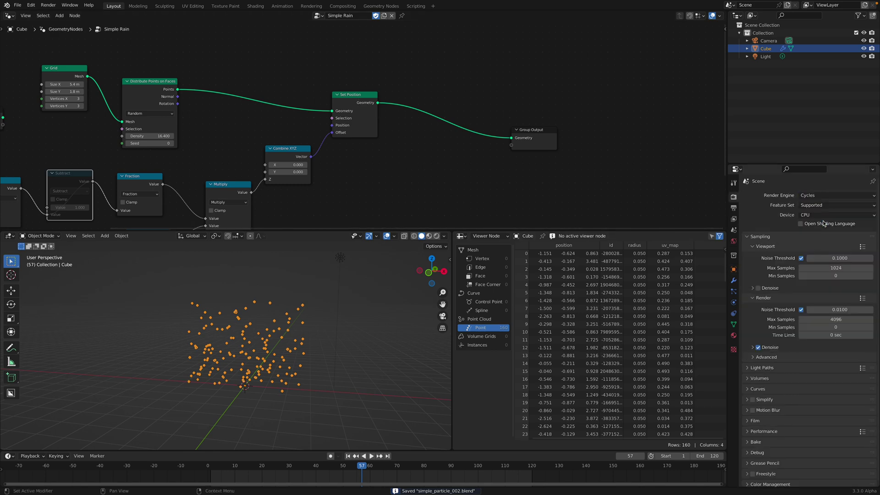
Play the animation briefly, switch the viewport to Rendered shading and deselect the cube for a closer look at the points
{"action": "key", "text": "space"}
{"action": "middle_click_drag", "start_coordinate": [316, 357], "coordinate": [333, 350]}
{"action": "key", "text": "space"}
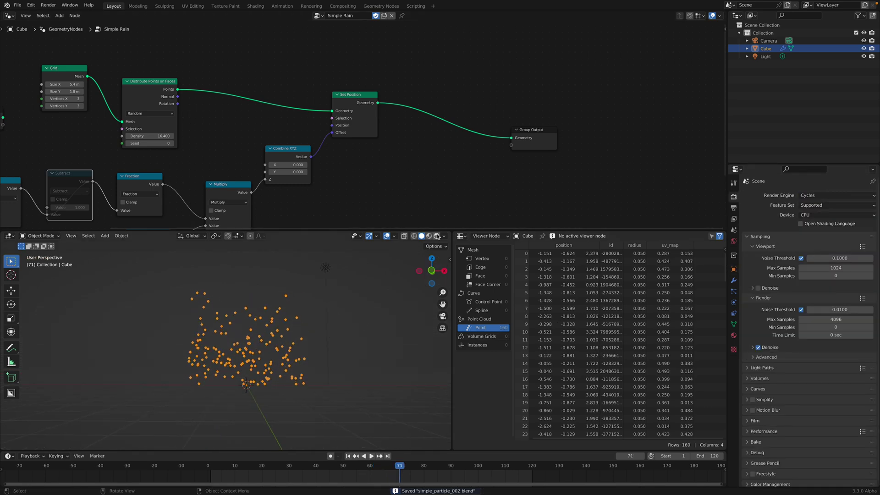
{"action": "left_click", "coordinate": [437, 236]}
{"action": "left_click", "coordinate": [371, 312]}
{"action": "scroll", "coordinate": [370, 316], "scroll_direction": "up", "scroll_amount": 3}
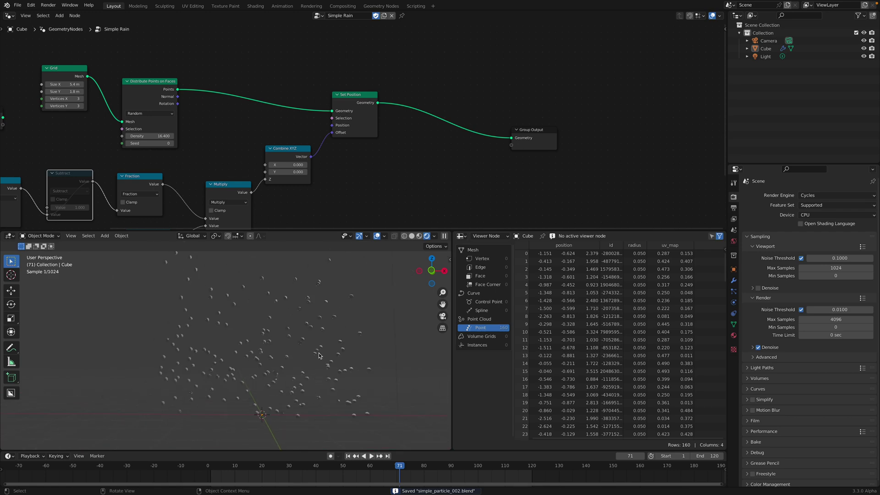
Add a Sun light, rotate it to light the points from an angle and save the file
{"action": "key", "text": "shift+a"}
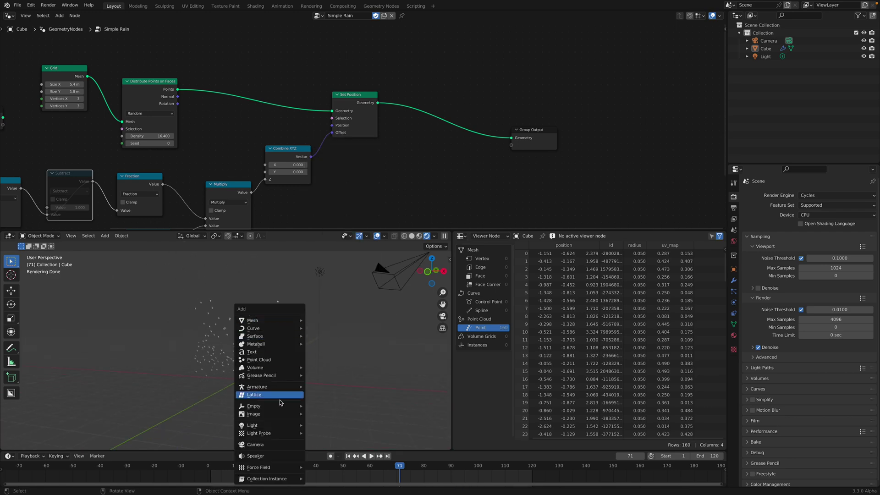
{"action": "mouse_move", "coordinate": [279, 428]}
{"action": "left_click", "coordinate": [333, 435]}
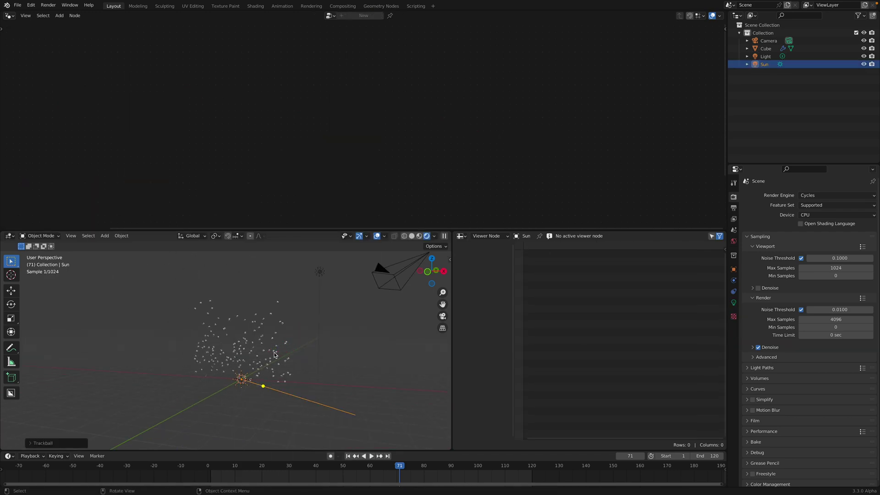
{"action": "left_click", "coordinate": [275, 346]}
{"action": "scroll", "coordinate": [331, 326], "scroll_direction": "up", "scroll_amount": 3}
{"action": "key", "text": "ctrl+s"}
{"action": "scroll", "coordinate": [330, 326], "scroll_direction": "down", "scroll_amount": 3}
{"action": "left_click", "coordinate": [347, 323]}
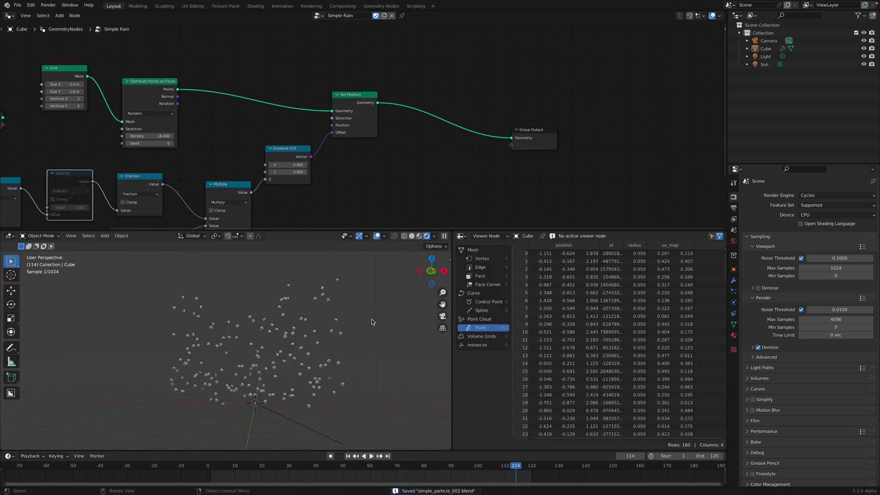
Reposition the Distribute Points on Faces and Grid nodes closer to the Set Position node
{"action": "left_click_drag", "start_coordinate": [367, 99], "coordinate": [377, 96]}
{"action": "scroll", "coordinate": [387, 97], "scroll_direction": "down", "scroll_amount": 2}
{"action": "middle_click_drag", "start_coordinate": [333, 123], "coordinate": [387, 119]}
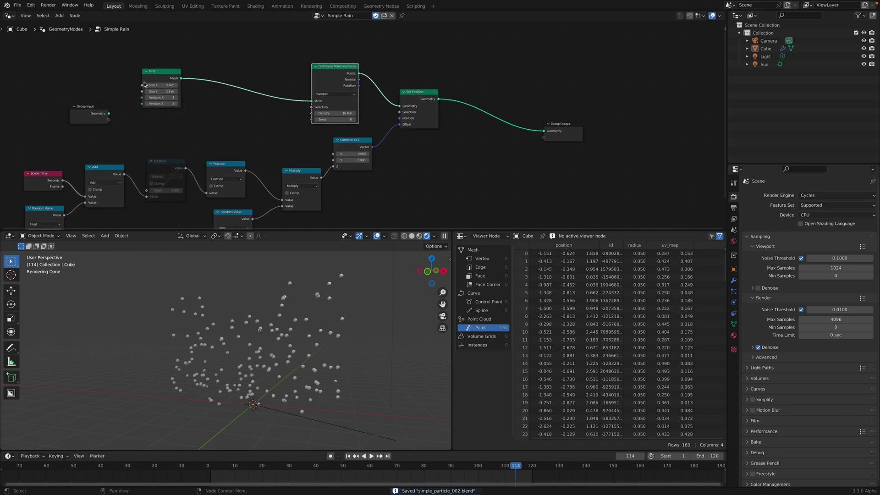
{"action": "left_click_drag", "start_coordinate": [156, 73], "coordinate": [212, 66]}
Insert a Set Point Radius node between Set Position and Group Output
{"action": "middle_click_drag", "start_coordinate": [509, 117], "coordinate": [419, 117]}
{"action": "key", "text": "shift+a"}
{"action": "type", "text": "sse"}
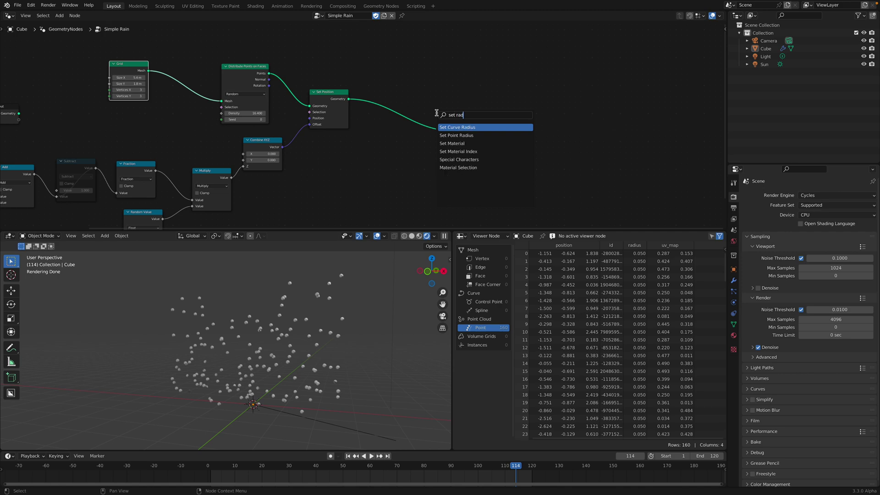
{"action": "left_click", "coordinate": [458, 135]}
{"action": "left_click", "coordinate": [397, 110]}
Add a Random Value node with Min 0.04 and Max 0.2, connect it to Set Point Radius's Radius and save the file
{"action": "key", "text": "shift+a"}
{"action": "type", "text": "ra"}
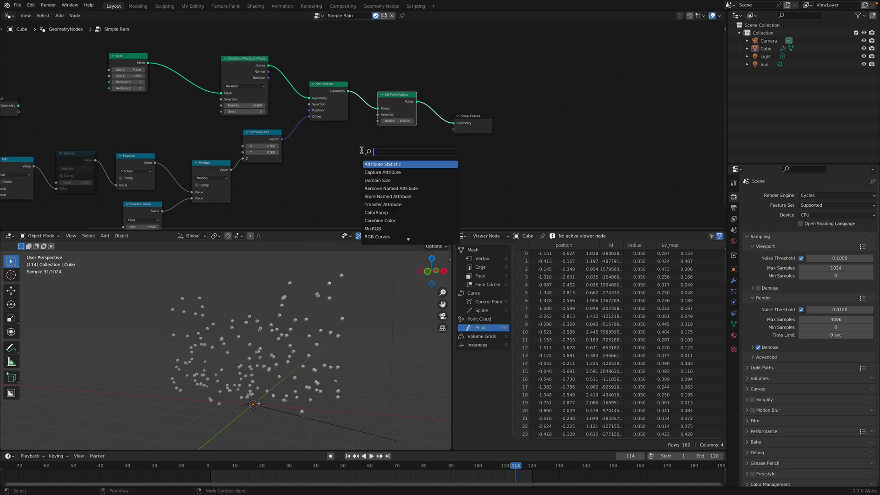
{"action": "type", "text": "ndo"}
{"action": "key", "text": "Return"}
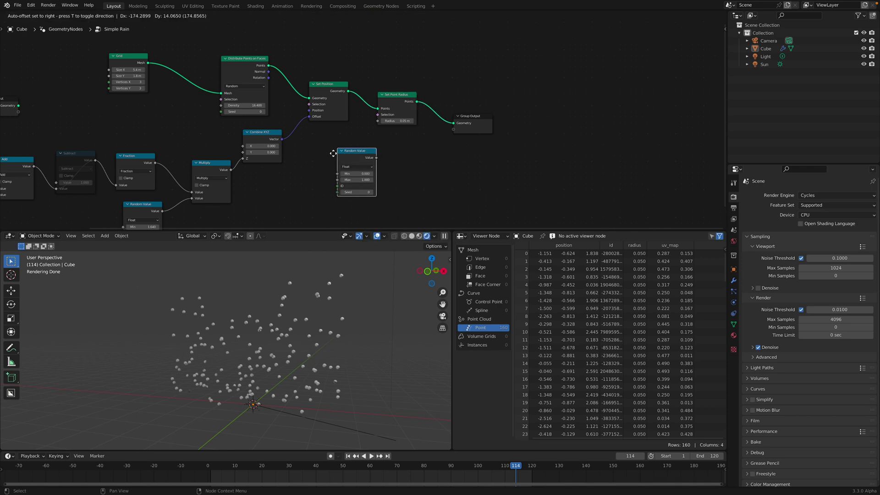
{"action": "left_click_drag", "start_coordinate": [375, 124], "coordinate": [378, 121]}
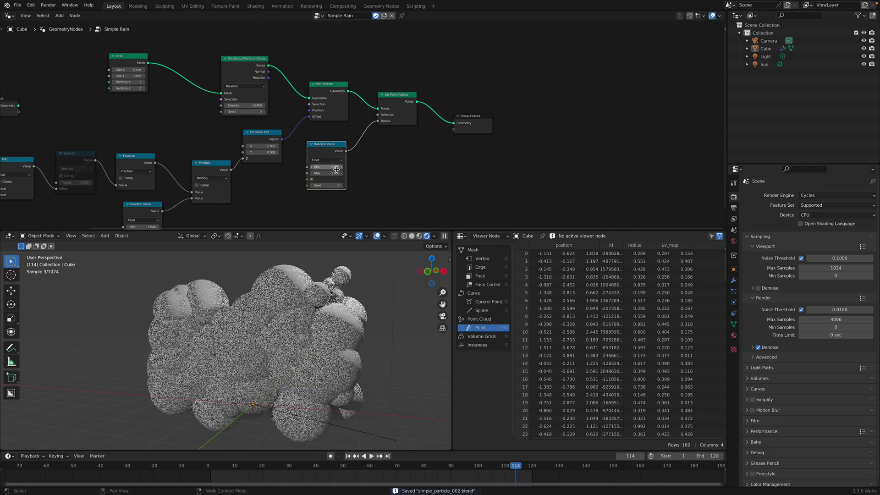
{"action": "left_click_drag", "start_coordinate": [330, 173], "coordinate": [313, 173], "text": "shift"}
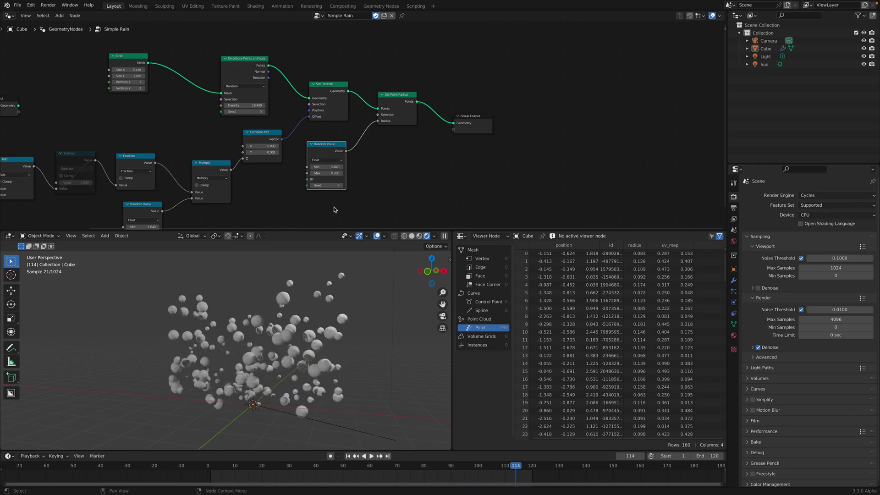
{"action": "key", "text": "ctrl+s"}
Switch the viewport to Solid shading and play the varied-size points from the back and at an angle
{"action": "left_click", "coordinate": [432, 271]}
{"action": "key", "text": "space"}
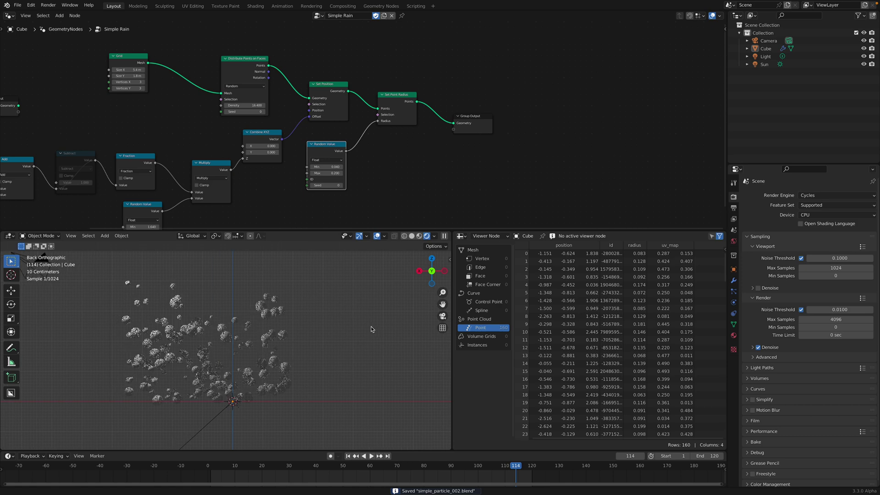
{"action": "key", "text": "space"}
{"action": "left_click", "coordinate": [412, 236]}
{"action": "key", "text": "space"}
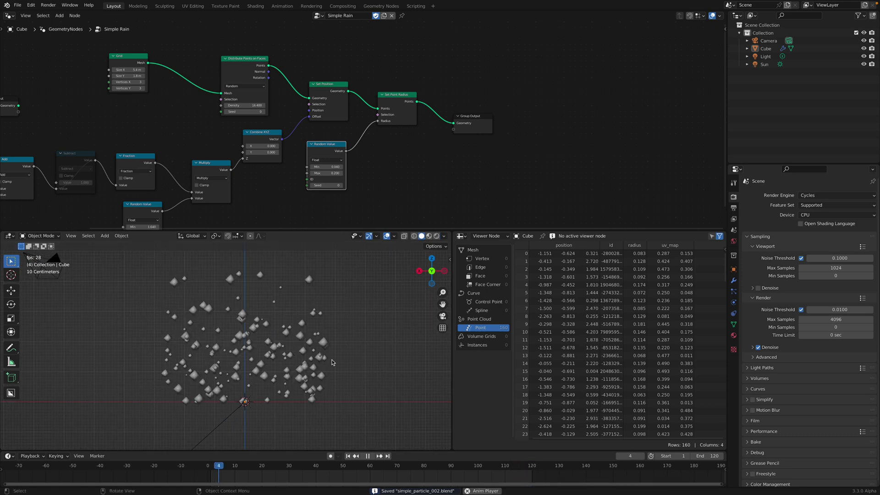
{"action": "middle_click_drag", "start_coordinate": [365, 352], "coordinate": [339, 362]}
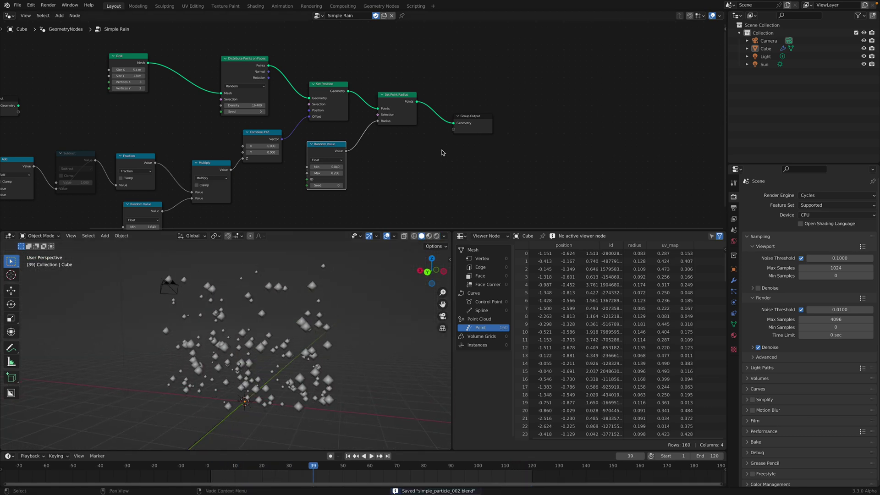
Space out Set Point Radius and Group Output and insert an Instance on Points node between them
{"action": "middle_click_drag", "start_coordinate": [442, 150], "coordinate": [402, 165]}
{"action": "left_click_drag", "start_coordinate": [439, 136], "coordinate": [535, 108]}
{"action": "left_click_drag", "start_coordinate": [361, 118], "coordinate": [377, 108]}
{"action": "middle_click_drag", "start_coordinate": [403, 111], "coordinate": [383, 119]}
{"action": "key", "text": "shift+a"}
{"action": "type", "text": "s"}
{"action": "type", "text": "insta"}
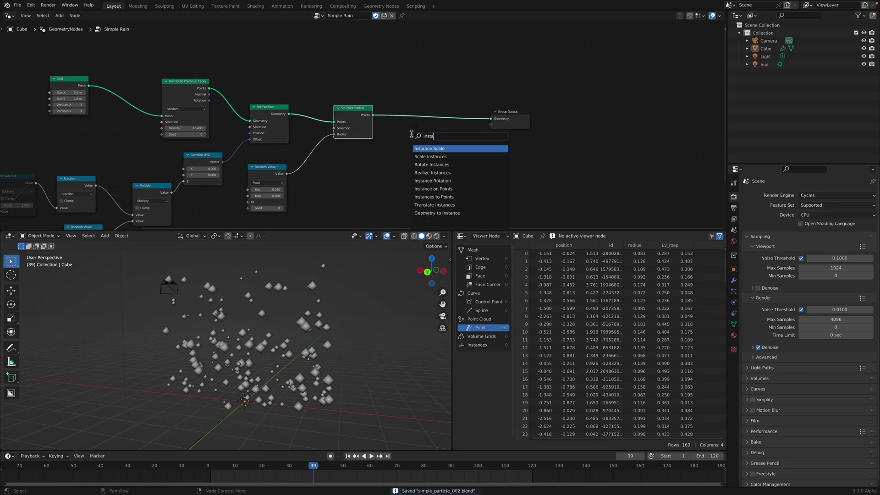
{"action": "left_click", "coordinate": [431, 188]}
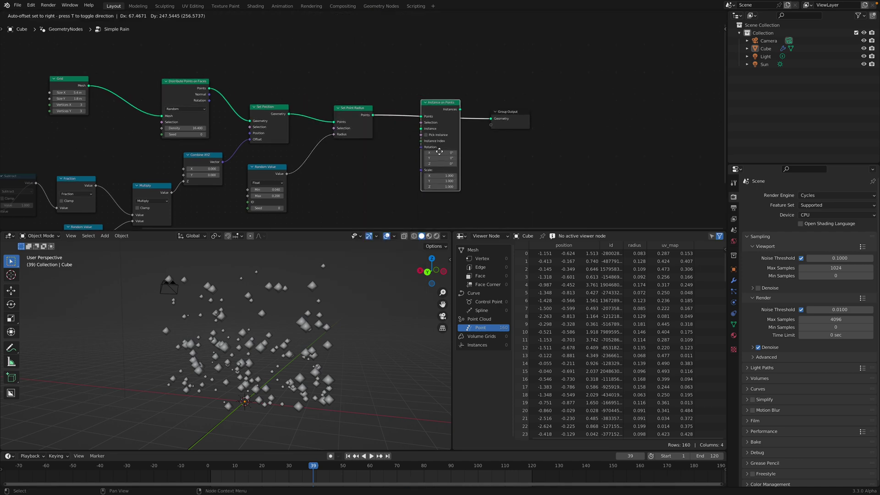
{"action": "left_click", "coordinate": [435, 137]}
Add a Cube mesh node, save the file and connect its Mesh output to Instance on Points' Instance input
{"action": "key", "text": "shift+a"}
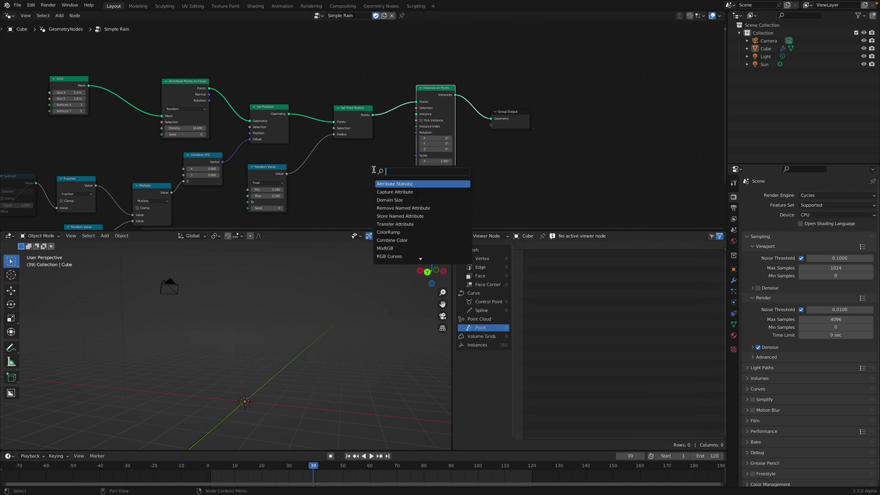
{"action": "type", "text": "b"}
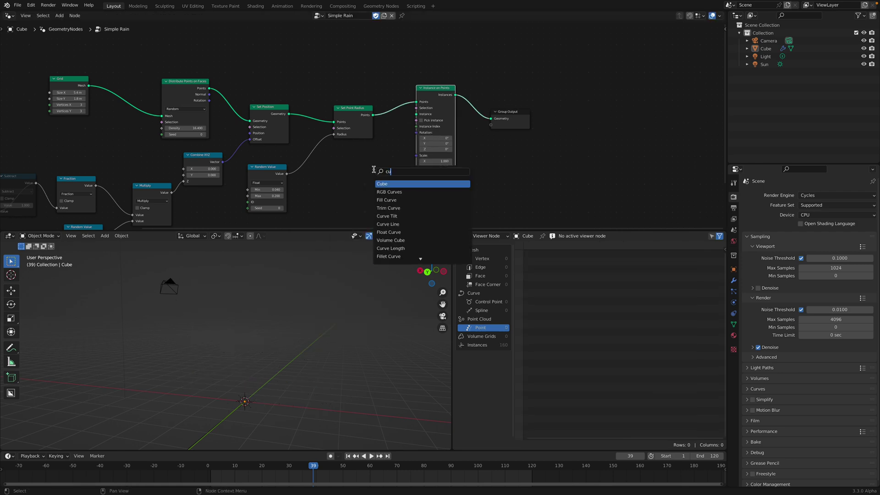
{"action": "key", "text": "Return"}
{"action": "left_click", "coordinate": [362, 160]}
{"action": "key", "text": "ctrl+s"}
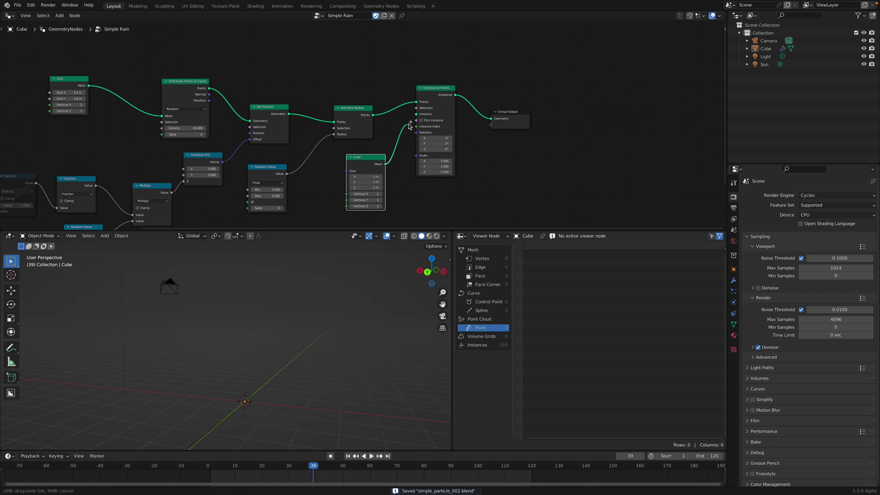
{"action": "left_click_drag", "start_coordinate": [416, 115], "coordinate": [416, 115]}
Play the cube instances, set the Cube node's size to 0.28 m on X, Y and Z from the back view, and save
{"action": "key", "text": "space"}
{"action": "middle_click_drag", "start_coordinate": [320, 298], "coordinate": [341, 306]}
{"action": "key", "text": "space"}
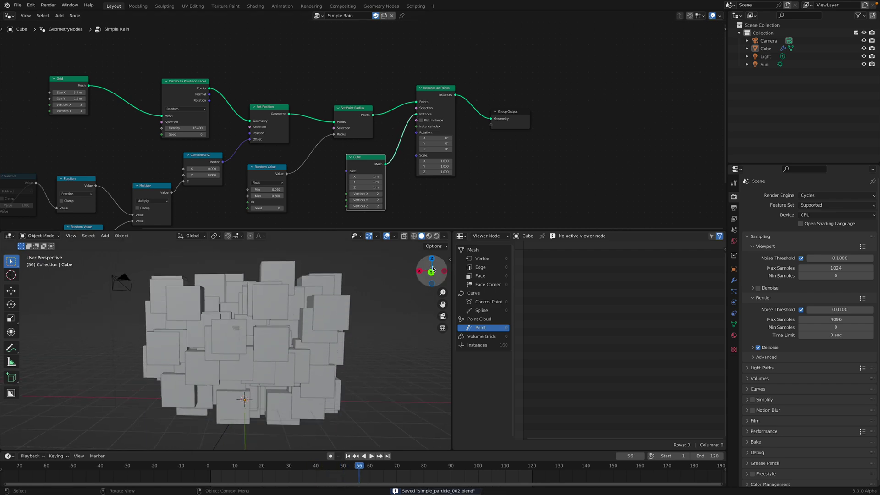
{"action": "left_click", "coordinate": [431, 271]}
{"action": "scroll", "coordinate": [327, 380], "scroll_direction": "down", "scroll_amount": 1}
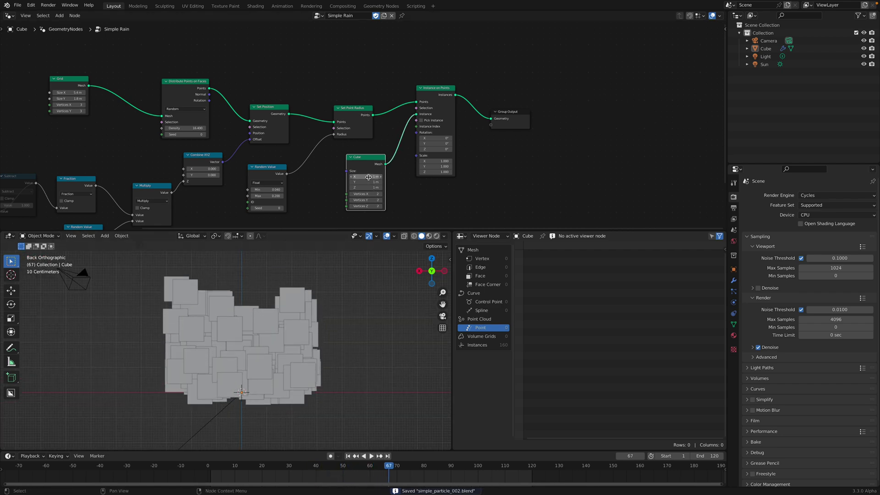
{"action": "left_click_drag", "start_coordinate": [368, 177], "coordinate": [349, 188]}
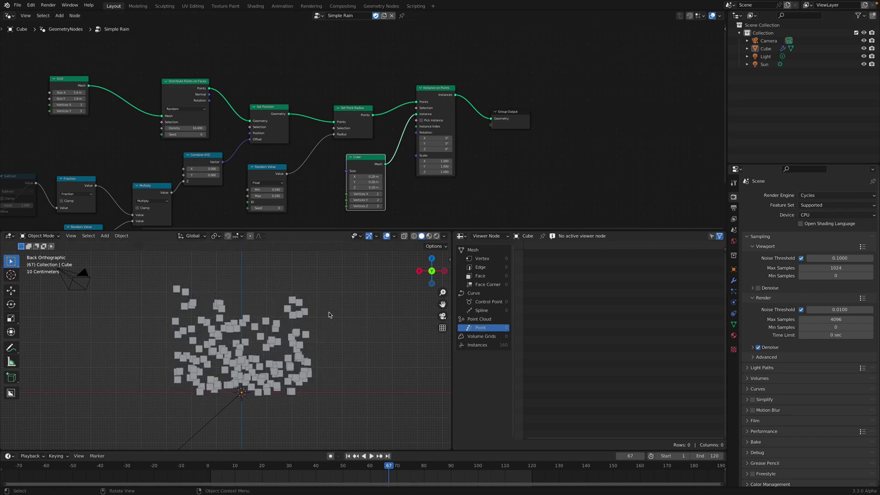
{"action": "key", "text": "ctrl+s"}
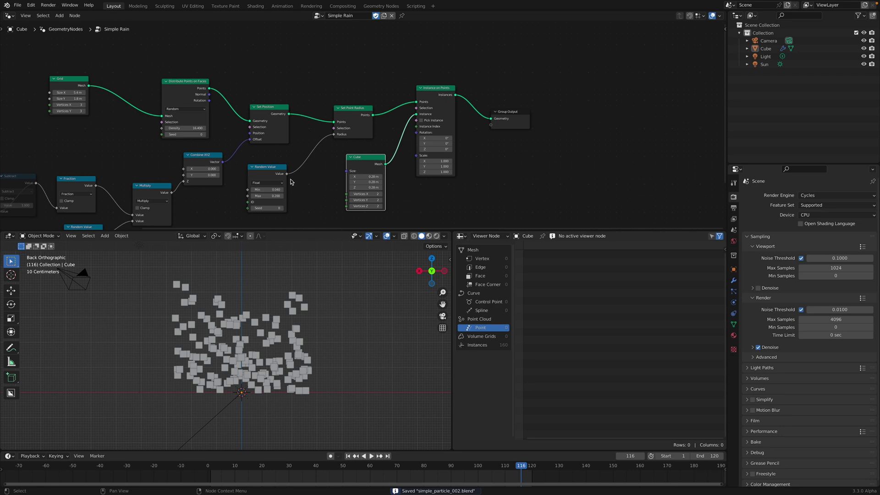
Connect the Random Value to Instance on Points' Scale as well, set Min 0.44 and Max 1.8, and save while playing
{"action": "left_click_drag", "start_coordinate": [277, 175], "coordinate": [289, 169]}
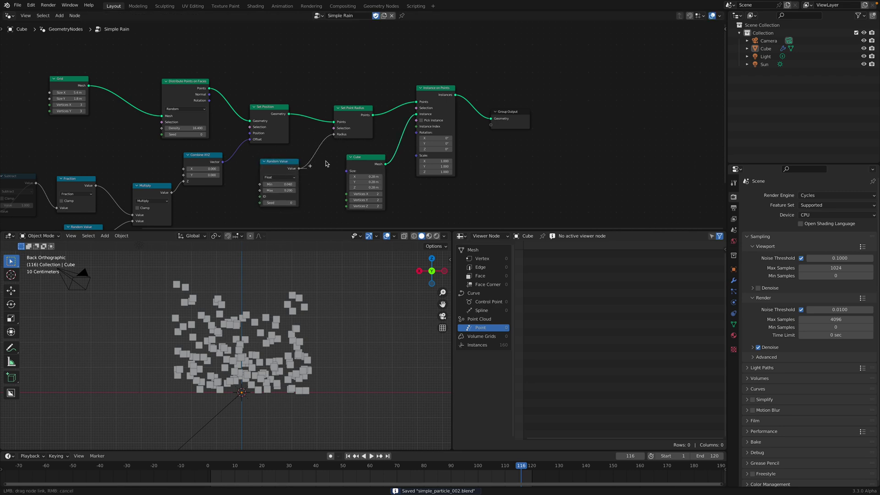
{"action": "left_click_drag", "start_coordinate": [421, 158], "coordinate": [419, 157]}
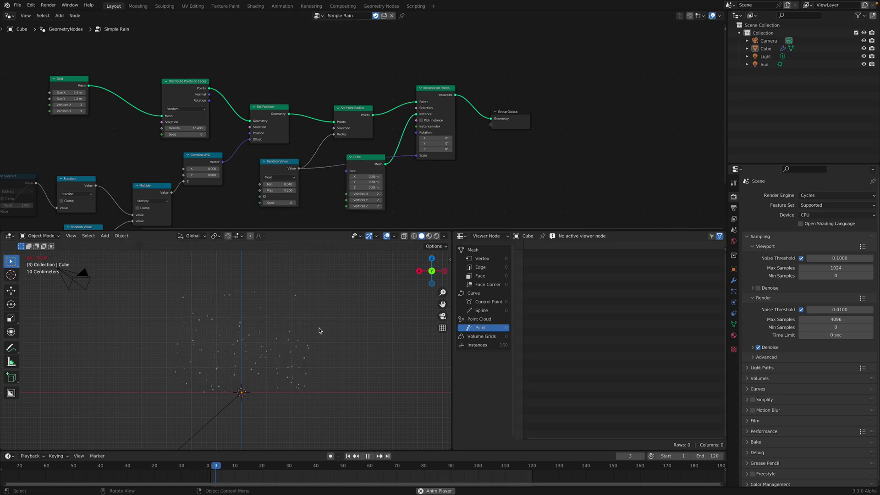
{"action": "key", "text": "space"}
{"action": "left_click_drag", "start_coordinate": [279, 185], "coordinate": [335, 190]}
{"action": "key", "text": "space"}
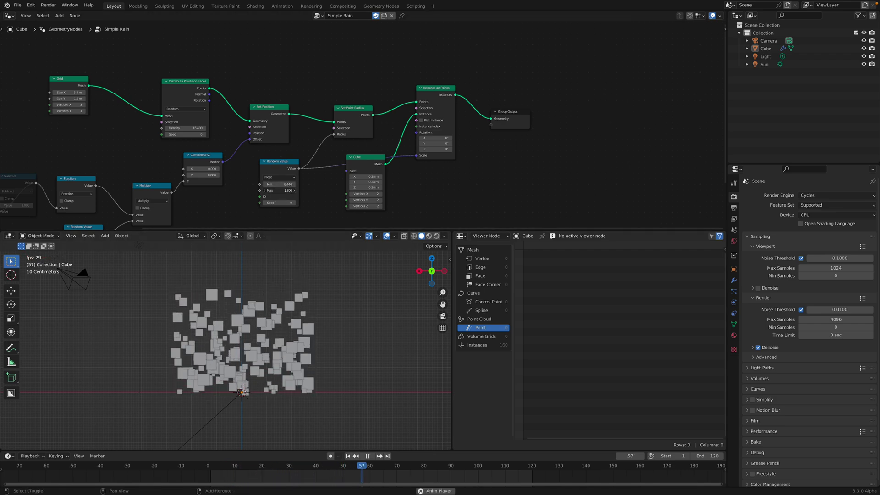
{"action": "middle_click_drag", "start_coordinate": [355, 341], "coordinate": [334, 344]}
{"action": "key", "text": "ctrl+s"}
{"action": "key", "text": "space"}
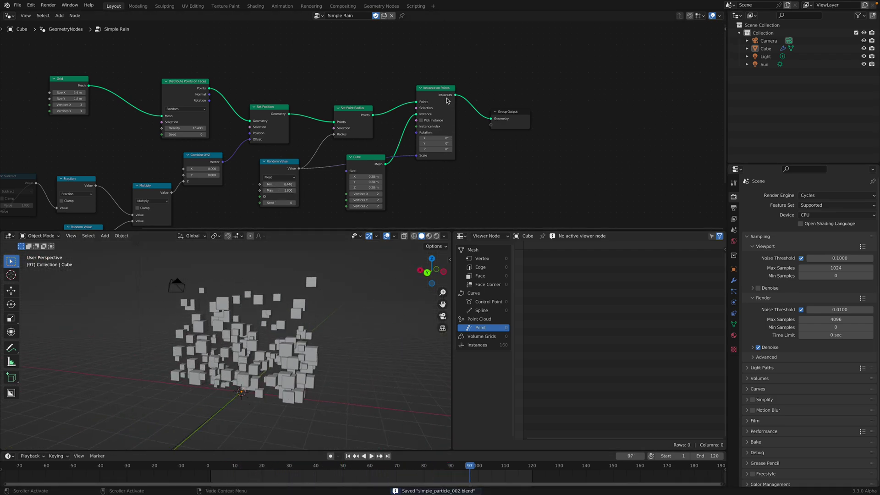
Space out the Instance on Points and Group Output nodes to make room in the node tree
{"action": "left_click_drag", "start_coordinate": [448, 101], "coordinate": [478, 79]}
{"action": "left_click_drag", "start_coordinate": [522, 120], "coordinate": [590, 128]}
{"action": "scroll", "coordinate": [492, 123], "scroll_direction": "up", "scroll_amount": 2}
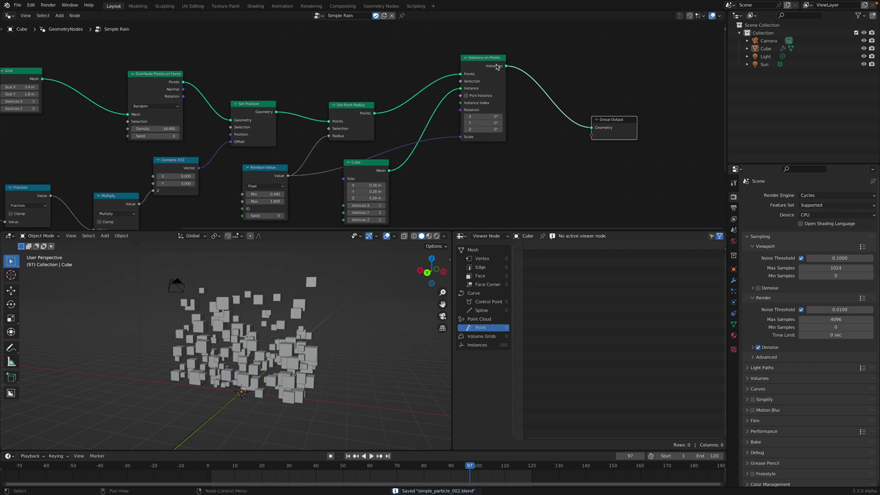
{"action": "left_click_drag", "start_coordinate": [497, 66], "coordinate": [517, 66]}
Duplicate the Random Value node beside the Cube node and connect the copy to Instance on Points' Rotation
{"action": "left_click_drag", "start_coordinate": [456, 168], "coordinate": [457, 169]}
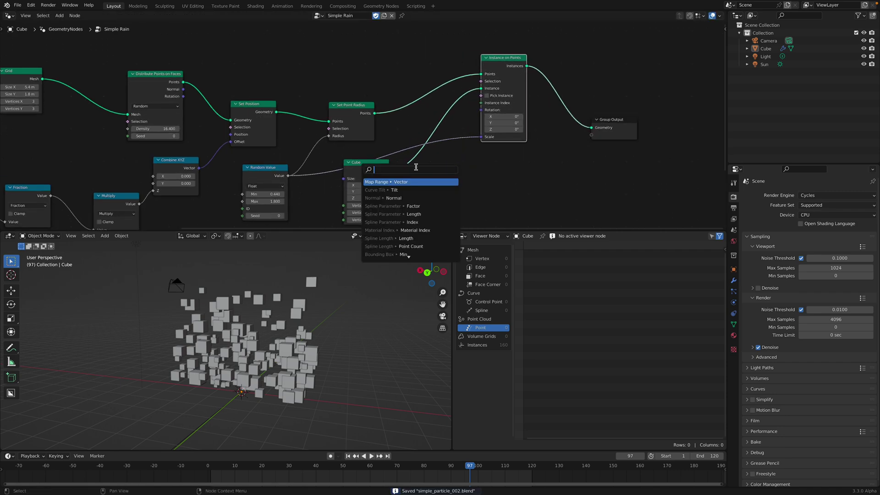
{"action": "left_click", "coordinate": [268, 169]}
{"action": "key", "text": "shift+d"}
{"action": "left_click", "coordinate": [450, 167]}
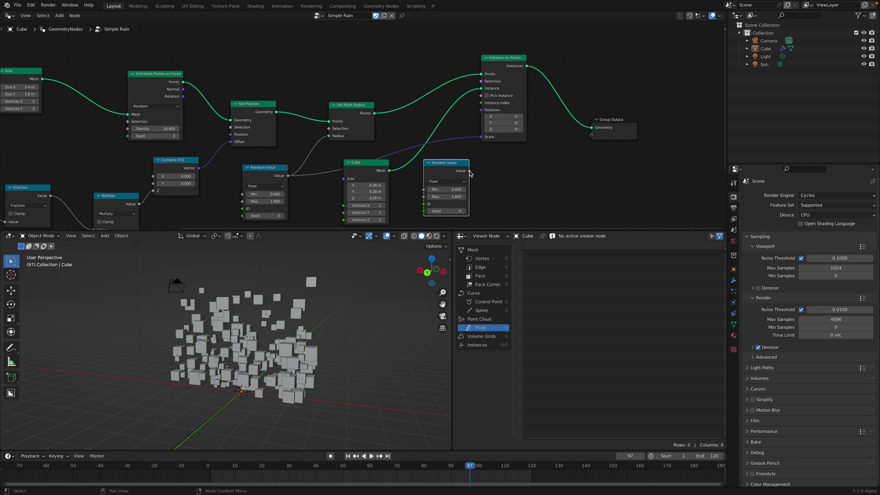
{"action": "left_click_drag", "start_coordinate": [484, 113], "coordinate": [482, 110]}
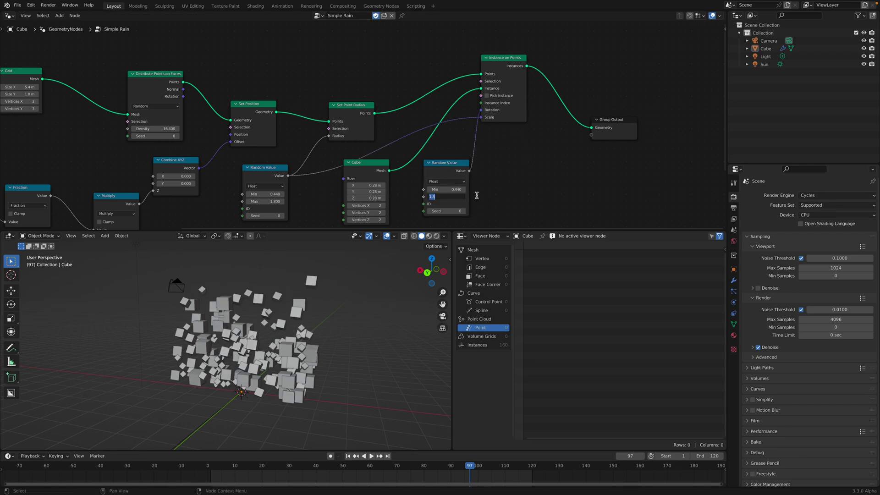
Set the rotation Random Value's Min to -tau, save the file and play the animation
{"action": "type", "text": "u"}
{"action": "key", "text": "Return"}
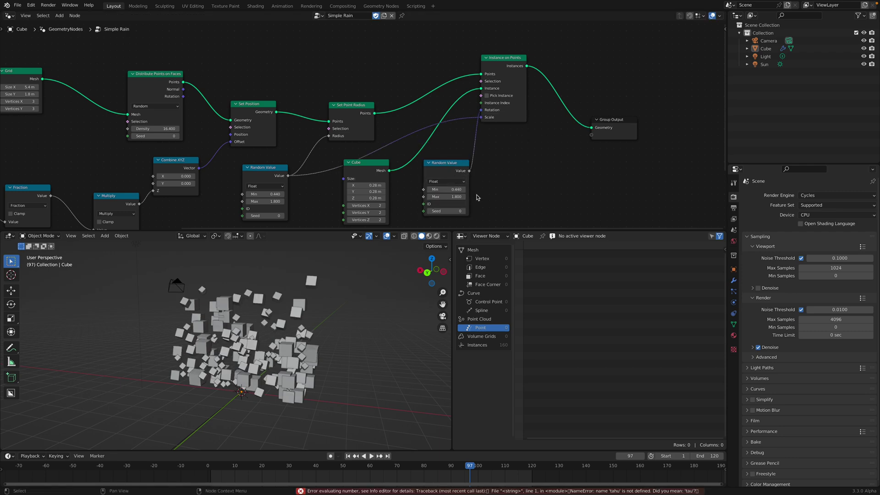
{"action": "scroll", "coordinate": [464, 190], "scroll_direction": "up", "scroll_amount": 1}
{"action": "left_click", "coordinate": [462, 196]}
{"action": "type", "text": "-ta"}
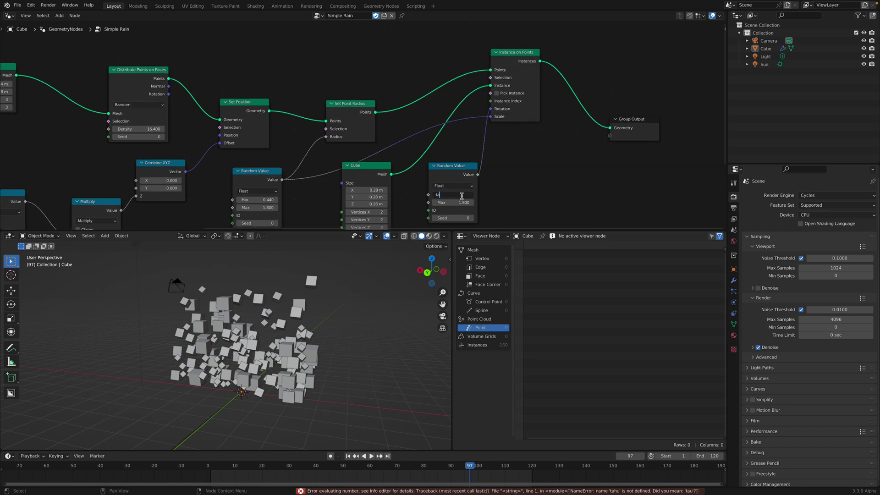
{"action": "type", "text": "u"}
{"action": "key", "text": "Return"}
{"action": "key", "text": "ctrl+s"}
{"action": "key", "text": "space"}
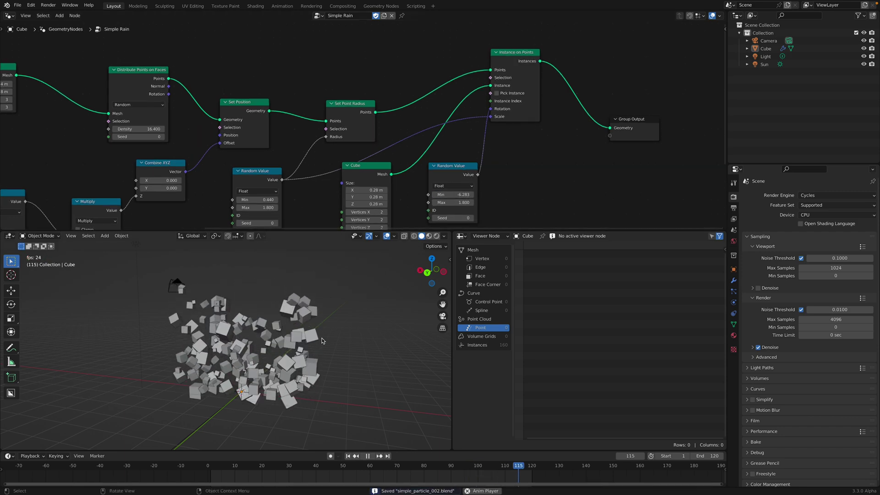
Set the rotation Random Value's Max to tau and Seed to 72, and play the tumbled cubes
{"action": "key", "text": "space"}
{"action": "type", "text": "tau"}
{"action": "key", "text": "Return"}
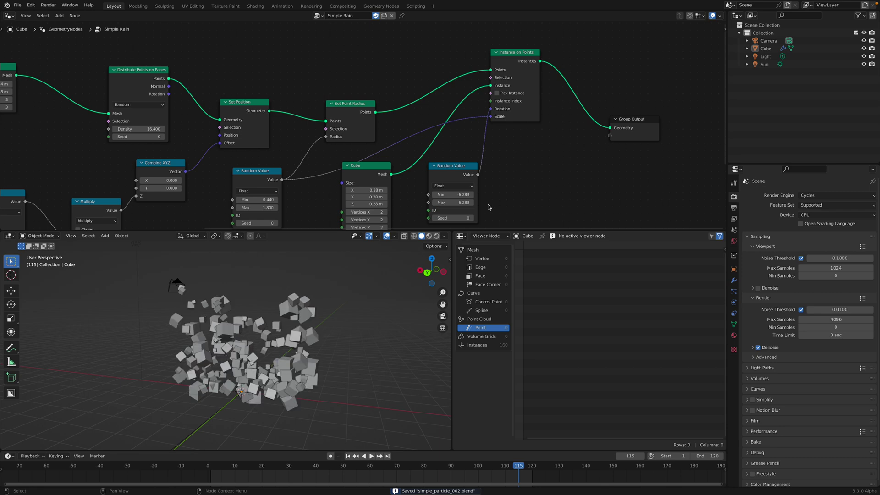
{"action": "key", "text": "space"}
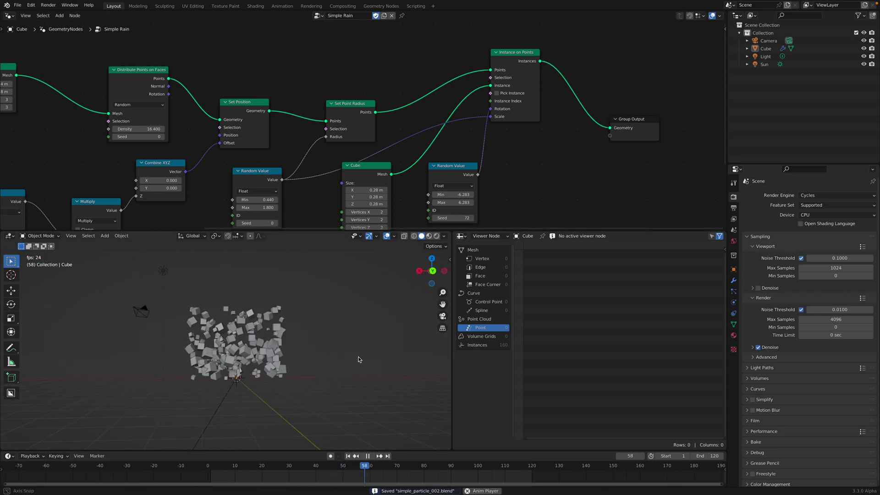
{"action": "key", "text": "space"}
Enlarge the Grid node to 14 m by 12.6 m, place it nearer Distribute Points on Faces and save the file
{"action": "middle_click_drag", "start_coordinate": [356, 354], "coordinate": [297, 350]}
{"action": "scroll", "coordinate": [193, 129], "scroll_direction": "down", "scroll_amount": 4}
{"action": "middle_click_drag", "start_coordinate": [131, 109], "coordinate": [328, 155]}
{"action": "scroll", "coordinate": [328, 155], "scroll_direction": "up", "scroll_amount": 3}
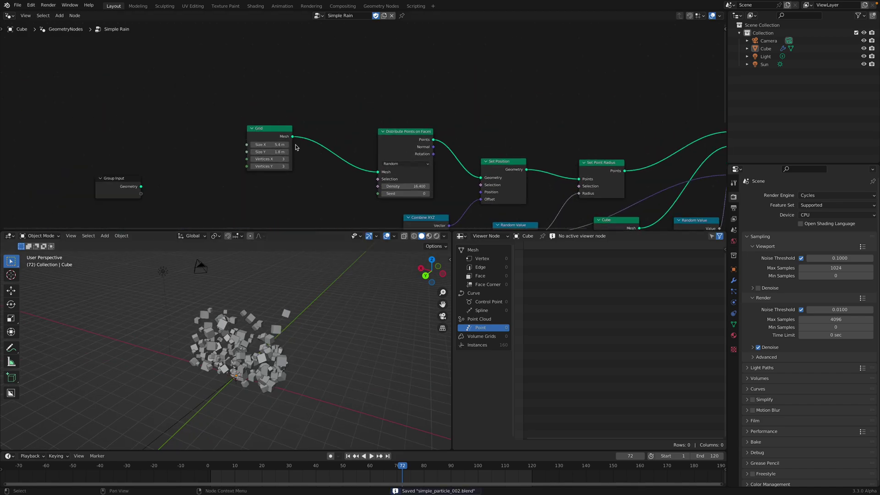
{"action": "left_click_drag", "start_coordinate": [270, 129], "coordinate": [376, 149]}
{"action": "key", "text": "space"}
{"action": "mouse_move", "coordinate": [297, 339]}
{"action": "middle_mouse_down"}
{"action": "mouse_move", "coordinate": [342, 321]}
{"action": "mouse_move", "coordinate": [301, 335]}
{"action": "middle_mouse_up"}
{"action": "key", "text": "Escape"}
{"action": "key", "text": "ctrl+s"}
{"action": "scroll", "coordinate": [309, 333], "scroll_direction": "down", "scroll_amount": 2}
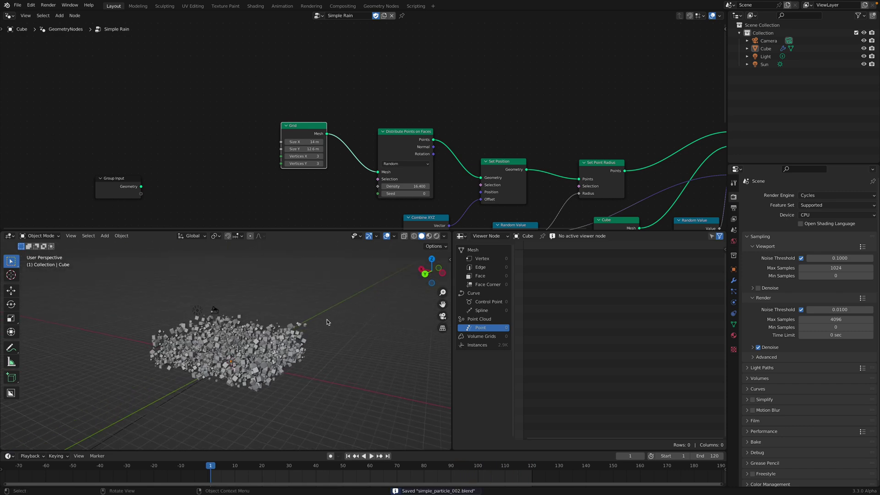
Add a Monkey mesh to the scene and move it along the X axis clear of the cube instances
{"action": "key", "text": "shift+a"}
{"action": "mouse_move", "coordinate": [328, 320]}
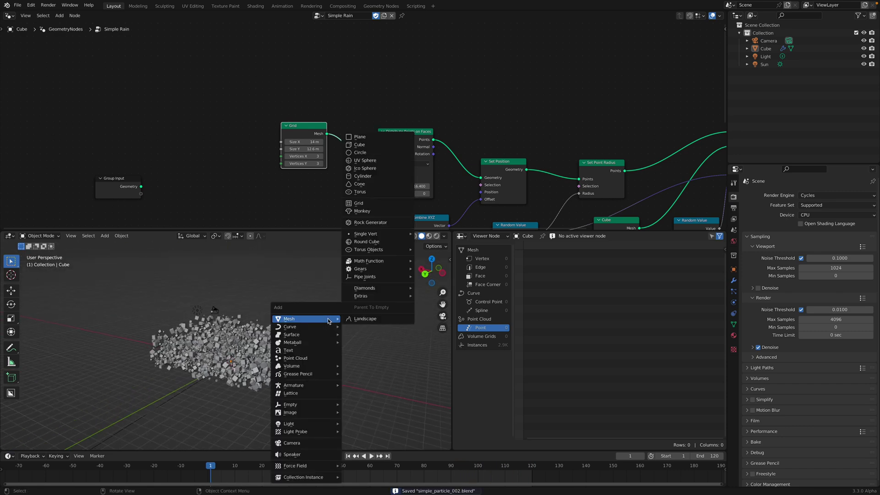
{"action": "left_click", "coordinate": [377, 211]}
{"action": "middle_click_drag", "start_coordinate": [278, 331], "coordinate": [196, 343]}
{"action": "key", "text": "g"}
{"action": "key", "text": "x"}
{"action": "left_click", "coordinate": [384, 336]}
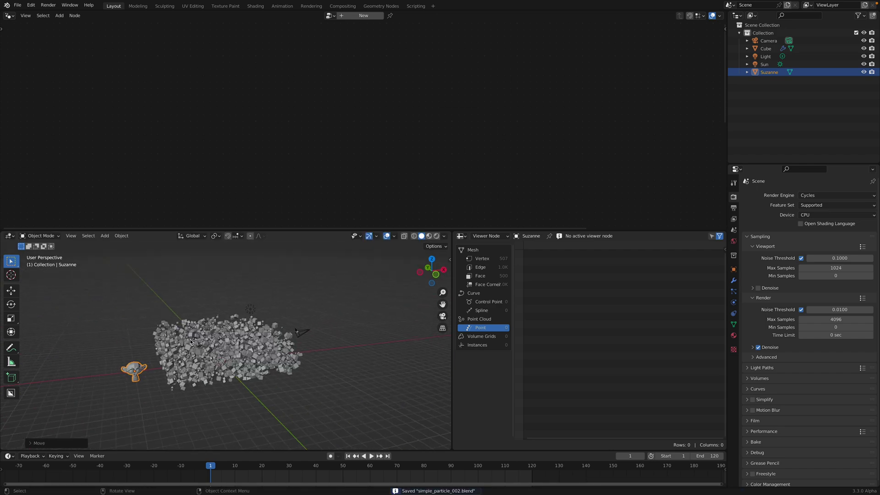
Bring Suzanne into the rain object's node tree as an Object Info node and arrange it below the raised Grid node
{"action": "left_click", "coordinate": [194, 342]}
{"action": "left_click", "coordinate": [134, 369]}
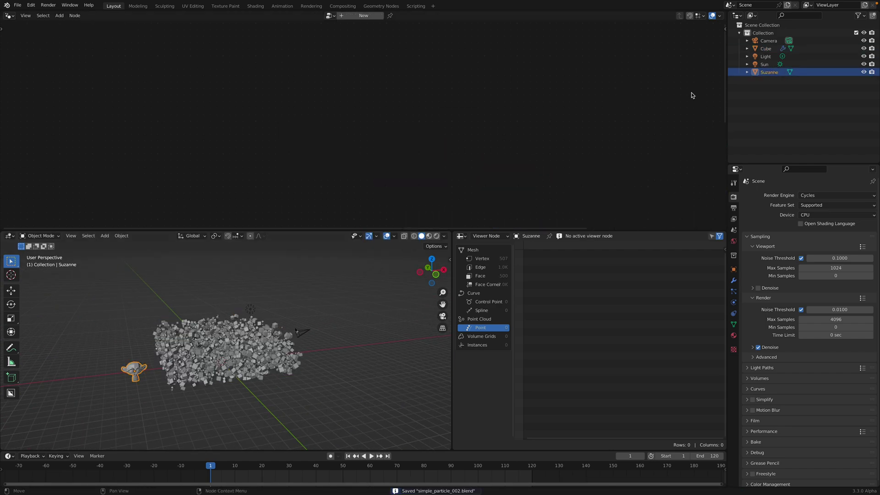
{"action": "left_click", "coordinate": [284, 339]}
{"action": "left_click_drag", "start_coordinate": [756, 73], "coordinate": [250, 110]}
{"action": "scroll", "coordinate": [222, 111], "scroll_direction": "up", "scroll_amount": 1}
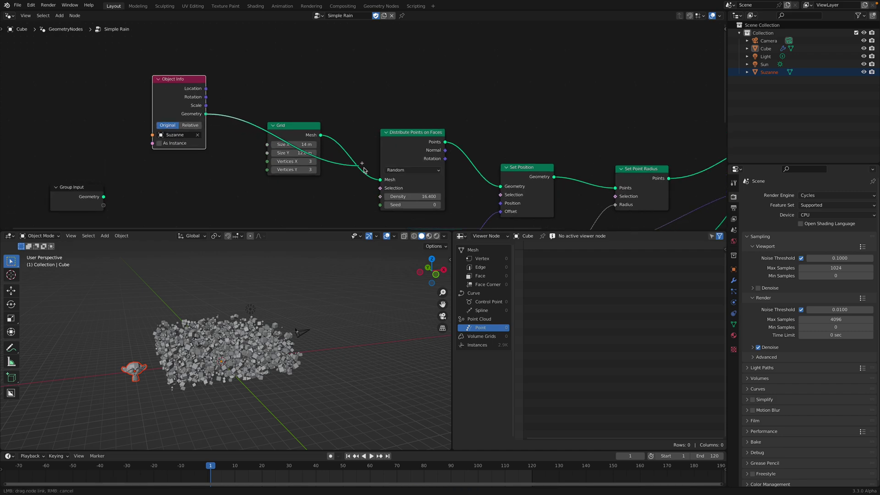
{"action": "left_click_drag", "start_coordinate": [379, 182], "coordinate": [380, 180]}
{"action": "left_click_drag", "start_coordinate": [291, 127], "coordinate": [380, 180]}
{"action": "left_click_drag", "start_coordinate": [198, 84], "coordinate": [301, 152]}
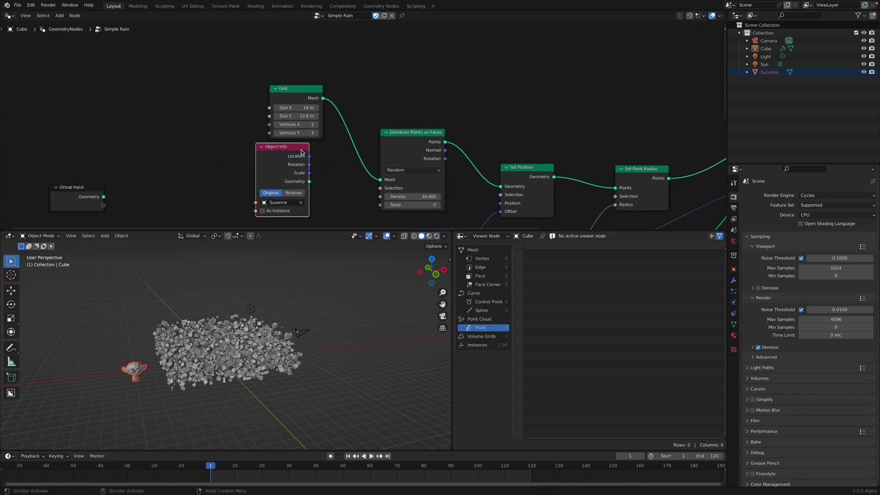
Connect Object Info's Geometry to Distribute Points on Faces' Mesh in place of the Grid, and set Object Info to Relative
{"action": "middle_click_drag", "start_coordinate": [313, 321], "coordinate": [343, 319]}
{"action": "scroll", "coordinate": [343, 320], "scroll_direction": "up", "scroll_amount": 1}
{"action": "key", "text": "space"}
{"action": "key", "text": "space"}
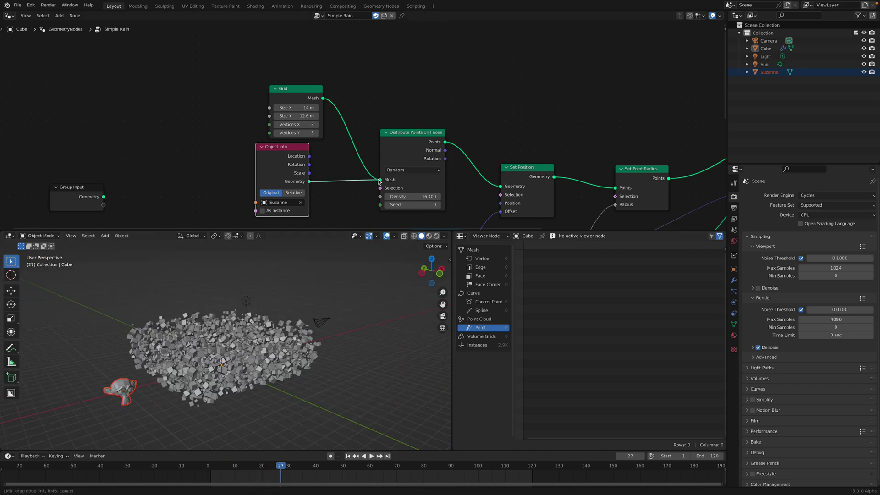
{"action": "left_click_drag", "start_coordinate": [379, 182], "coordinate": [379, 180]}
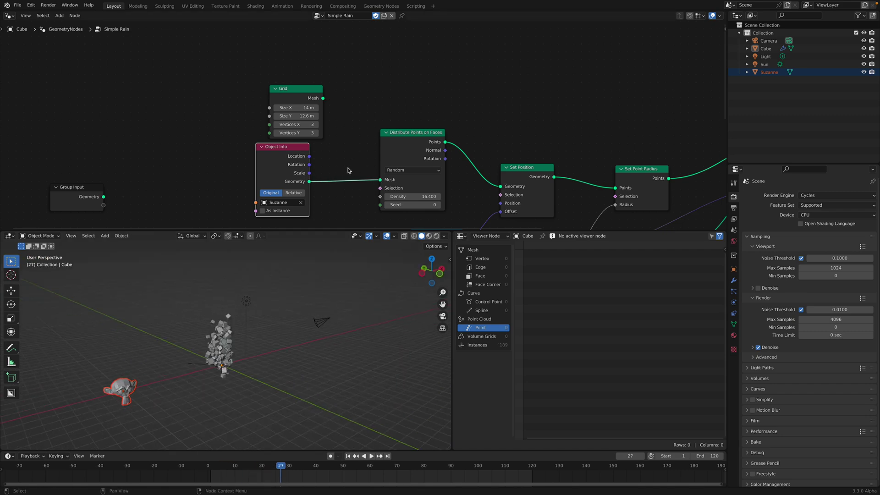
{"action": "left_click", "coordinate": [292, 193]}
Scale up Suzanne, play the cubes emitted from its surface and save the file
{"action": "middle_click_drag", "start_coordinate": [265, 305], "coordinate": [293, 308]}
{"action": "scroll", "coordinate": [288, 312], "scroll_direction": "up", "scroll_amount": 2}
{"action": "key", "text": "s"}
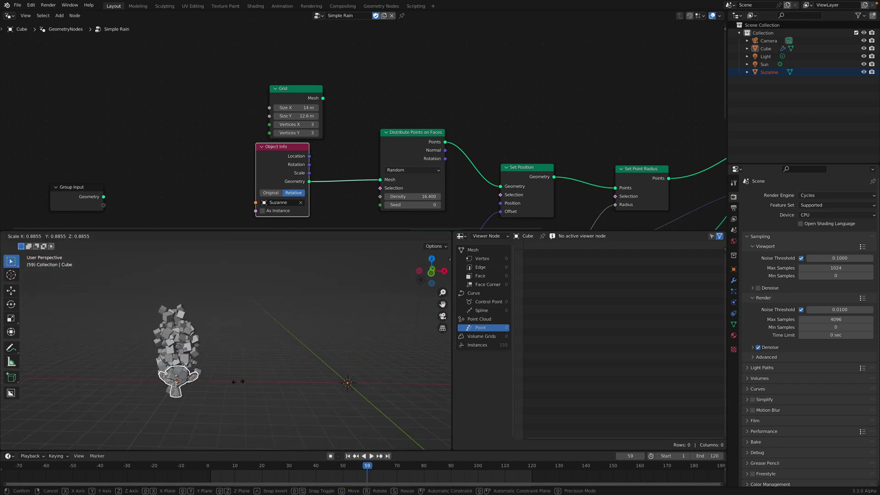
{"action": "left_click", "coordinate": [330, 404]}
{"action": "scroll", "coordinate": [330, 403], "scroll_direction": "down", "scroll_amount": 4}
{"action": "key", "text": "s"}
{"action": "left_click", "coordinate": [320, 384]}
{"action": "key", "text": "space"}
{"action": "mouse_move", "coordinate": [310, 352]}
{"action": "middle_mouse_down"}
{"action": "mouse_move", "coordinate": [279, 317]}
{"action": "mouse_move", "coordinate": [285, 345]}
{"action": "mouse_move", "coordinate": [303, 347]}
{"action": "middle_mouse_up"}
{"action": "left_click", "coordinate": [307, 338]}
{"action": "scroll", "coordinate": [302, 347], "scroll_direction": "up", "scroll_amount": 1}
{"action": "mouse_move", "coordinate": [238, 346]}
{"action": "middle_mouse_down"}
{"action": "mouse_move", "coordinate": [393, 328]}
{"action": "mouse_move", "coordinate": [234, 331]}
{"action": "middle_mouse_up"}
{"action": "key", "text": "ctrl+s"}
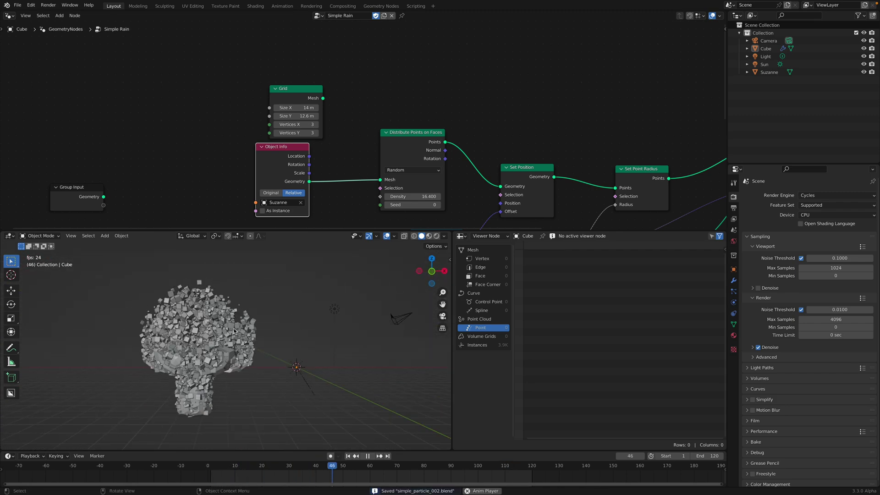
Move the Object Info node closer to Distribute Points on Faces and reposition the Set Point Radius node
{"action": "middle_click_drag", "start_coordinate": [267, 152], "coordinate": [177, 102]}
{"action": "scroll", "coordinate": [177, 102], "scroll_direction": "down", "scroll_amount": 1}
{"action": "left_click_drag", "start_coordinate": [186, 119], "coordinate": [242, 135]}
{"action": "middle_click_drag", "start_coordinate": [361, 141], "coordinate": [195, 136]}
{"action": "left_click_drag", "start_coordinate": [353, 148], "coordinate": [359, 133]}
{"action": "scroll", "coordinate": [360, 134], "scroll_direction": "down", "scroll_amount": 2}
{"action": "middle_click_drag", "start_coordinate": [360, 133], "coordinate": [316, 126]}
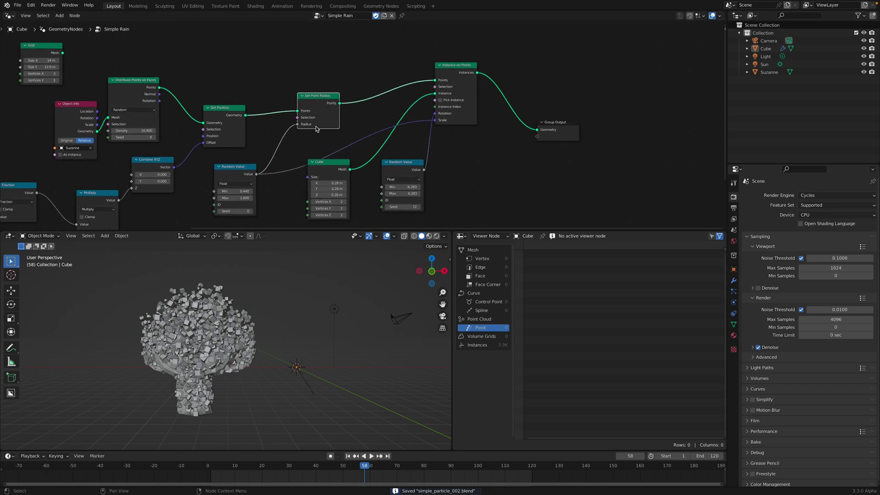
Lower the Cube and rotation Random Value nodes and raise Instance on Points to untangle their links
{"action": "left_click_drag", "start_coordinate": [323, 162], "coordinate": [309, 183]}
{"action": "middle_click_drag", "start_coordinate": [412, 162], "coordinate": [369, 165]}
{"action": "left_click_drag", "start_coordinate": [369, 171], "coordinate": [411, 183]}
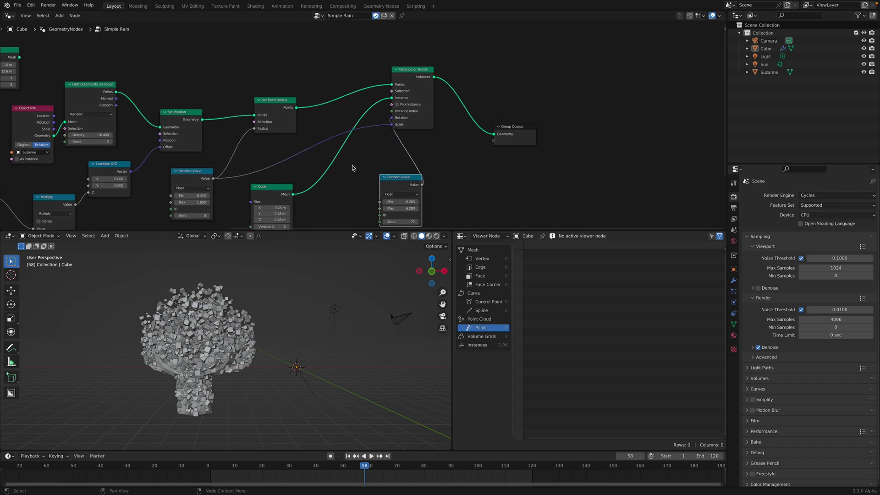
{"action": "left_click_drag", "start_coordinate": [406, 89], "coordinate": [427, 75]}
Shift the Set Position and Distribute Points on Faces nodes up to tidy the node tree
{"action": "middle_click_drag", "start_coordinate": [260, 106], "coordinate": [379, 91]}
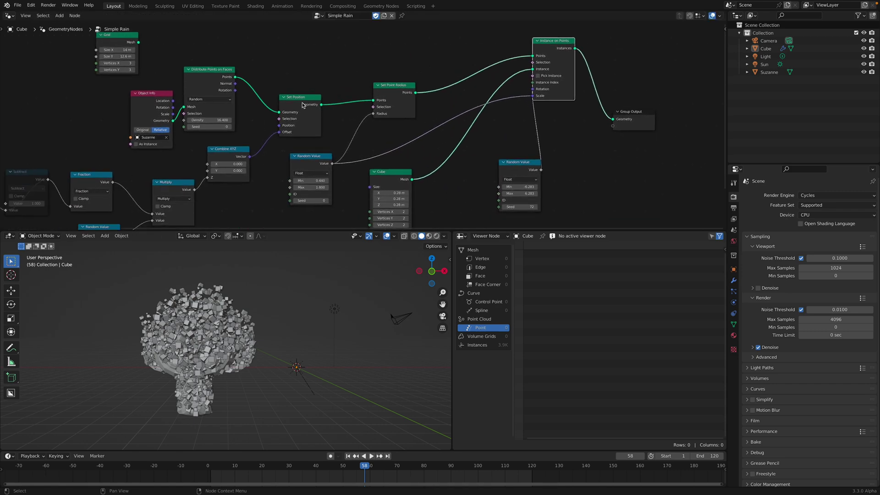
{"action": "left_click_drag", "start_coordinate": [302, 105], "coordinate": [310, 96]}
{"action": "middle_click_drag", "start_coordinate": [208, 83], "coordinate": [273, 84]}
{"action": "scroll", "coordinate": [273, 84], "scroll_direction": "up", "scroll_amount": 1}
{"action": "left_click_drag", "start_coordinate": [273, 85], "coordinate": [286, 72]}
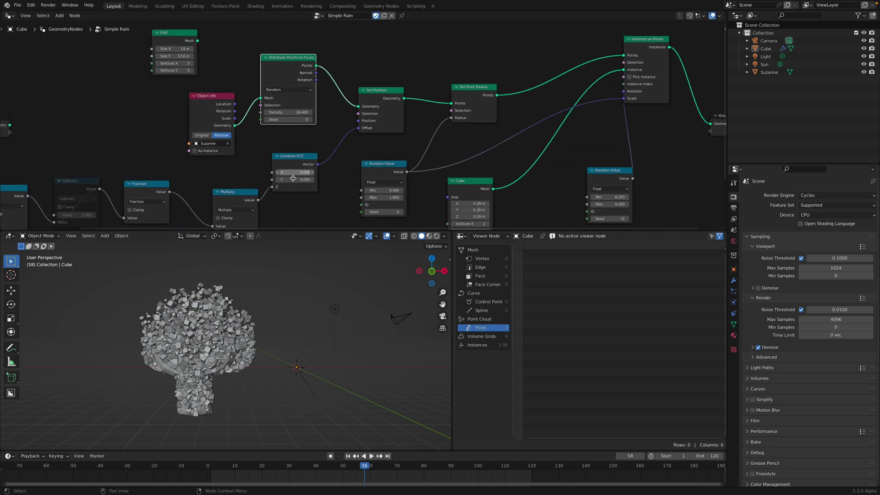
Move the node chain from Scene Time through Combine XYZ away from the rest of the tree and save the file
{"action": "left_click_drag", "start_coordinate": [294, 168], "coordinate": [293, 179]}
{"action": "middle_click_drag", "start_coordinate": [312, 157], "coordinate": [305, 119]}
{"action": "scroll", "coordinate": [305, 143], "scroll_direction": "down", "scroll_amount": 3}
{"action": "left_click", "coordinate": [262, 149]}
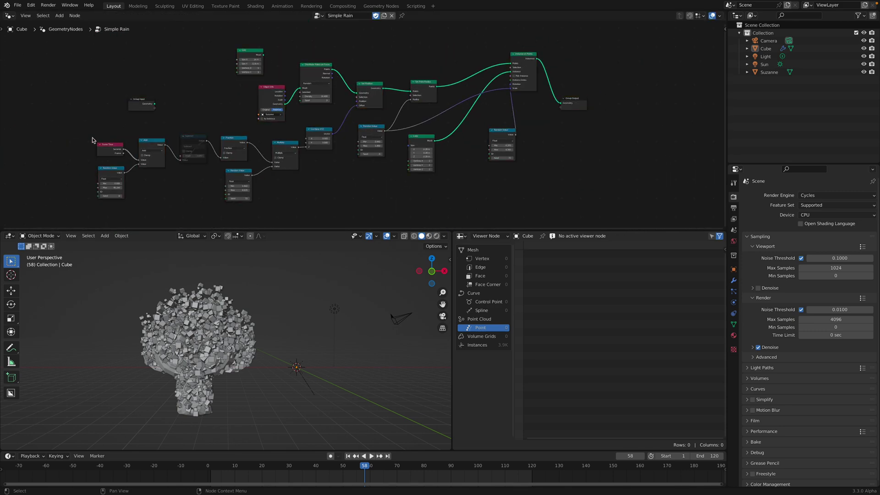
{"action": "left_click_drag", "start_coordinate": [91, 138], "coordinate": [308, 190]}
{"action": "key", "text": "g"}
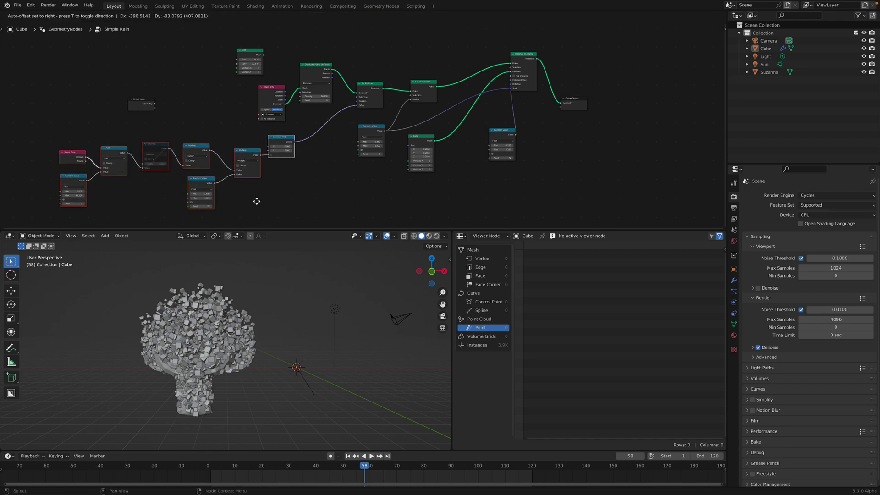
{"action": "left_click", "coordinate": [252, 197]}
{"action": "left_click", "coordinate": [299, 163]}
{"action": "key", "text": "ctrl+s"}
Add a Noise Texture node and place it just below the Combine XYZ node
{"action": "scroll", "coordinate": [299, 165], "scroll_direction": "up", "scroll_amount": 1}
{"action": "key", "text": "shift+a"}
{"action": "mouse_move", "coordinate": [301, 163]}
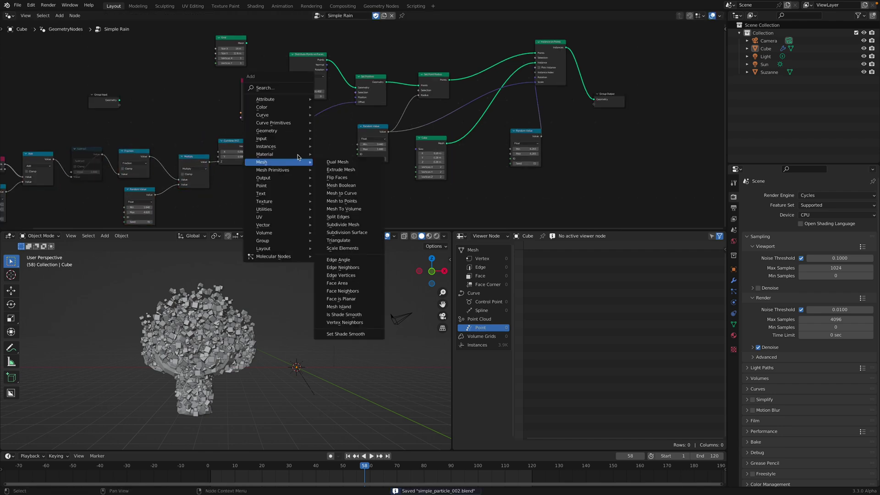
{"action": "left_click", "coordinate": [284, 87]}
{"action": "type", "text": "noie"}
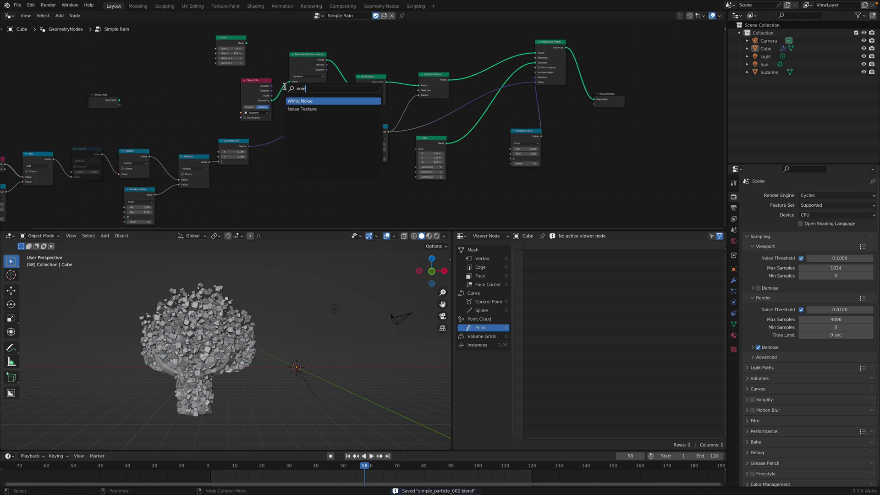
{"action": "left_click", "coordinate": [300, 108]}
{"action": "left_click", "coordinate": [275, 186]}
{"action": "scroll", "coordinate": [275, 186], "scroll_direction": "up", "scroll_amount": 3}
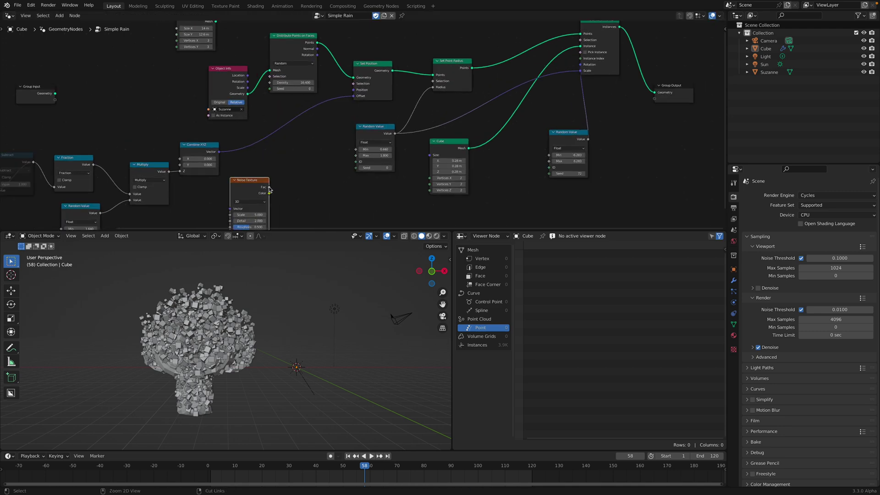
{"action": "middle_click_drag", "start_coordinate": [259, 188], "coordinate": [239, 185]}
{"action": "left_click_drag", "start_coordinate": [239, 185], "coordinate": [213, 188]}
{"action": "middle_click_drag", "start_coordinate": [245, 179], "coordinate": [265, 147]}
Insert a Vector Math Add node between Combine XYZ and Set Position, linking the Noise Texture's Color to its second vector
{"action": "key", "text": "shift+a"}
{"action": "left_click", "coordinate": [267, 146]}
{"action": "type", "text": "vec"}
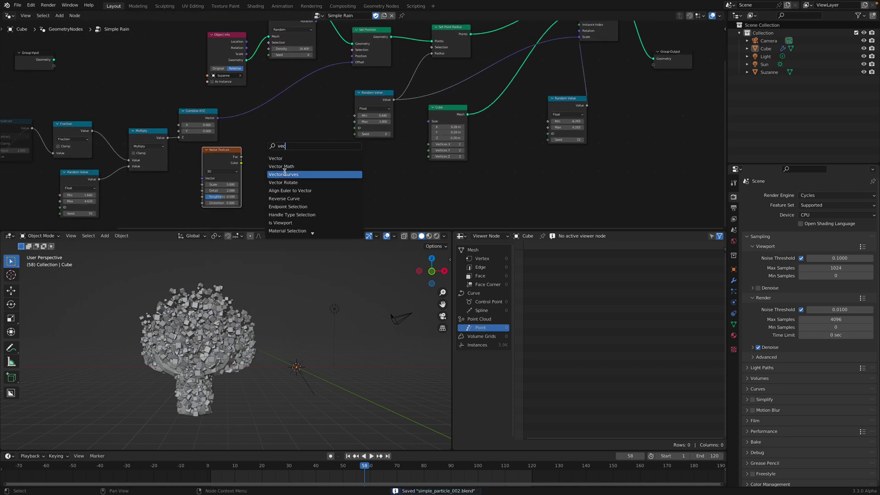
{"action": "left_click", "coordinate": [284, 167]}
{"action": "left_click", "coordinate": [281, 99]}
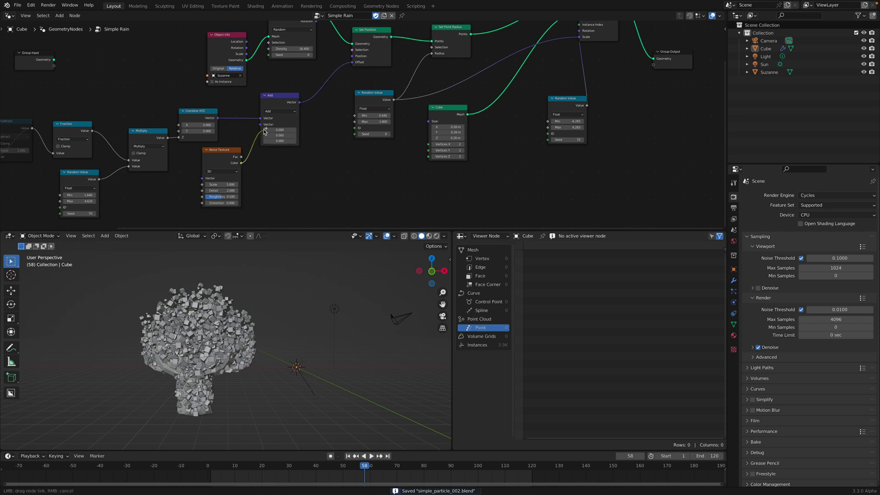
{"action": "left_click_drag", "start_coordinate": [264, 127], "coordinate": [261, 125]}
Play the animation and examine how the noise shifts the cubes around Suzanne
{"action": "key", "text": "space"}
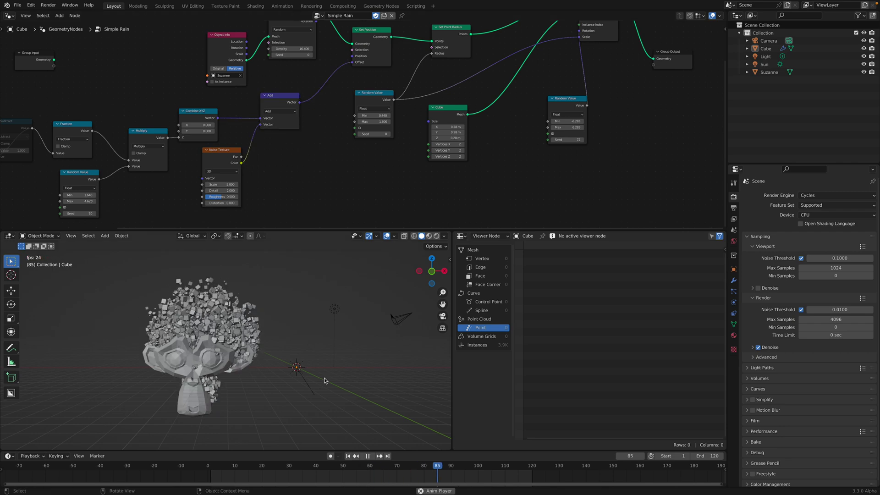
{"action": "middle_click_drag", "start_coordinate": [238, 357], "coordinate": [307, 373]}
{"action": "key", "text": "space"}
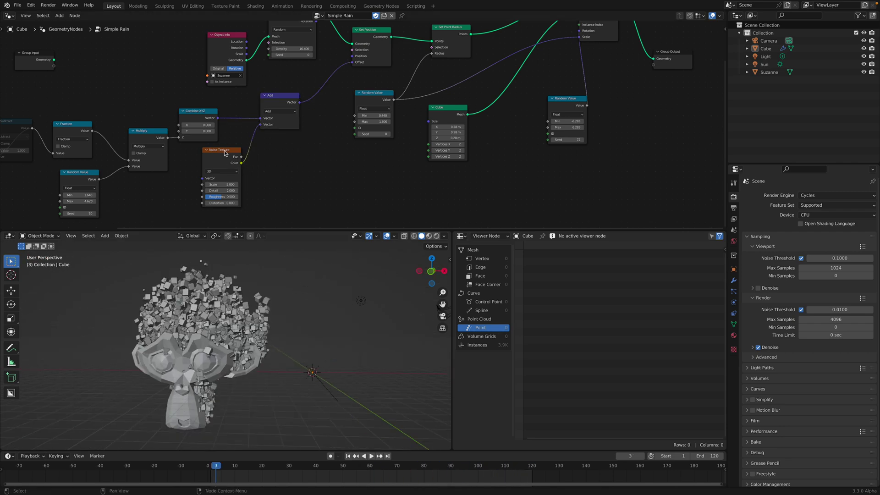
Feed Combine XYZ's vector into the Noise Texture and link the noise Color directly to Set Position's Offset
{"action": "left_click_drag", "start_coordinate": [229, 151], "coordinate": [260, 150]}
{"action": "left_click_drag", "start_coordinate": [218, 118], "coordinate": [236, 142]}
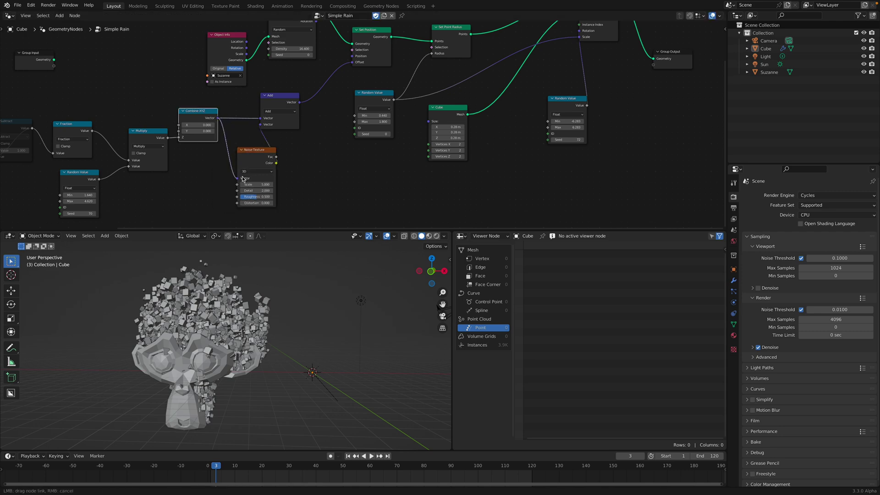
{"action": "left_click_drag", "start_coordinate": [242, 179], "coordinate": [353, 63]}
Delete the disconnected Add vector node and lower the Noise Texture's Scale while checking the animation playback
{"action": "left_click", "coordinate": [277, 95]}
{"action": "key", "text": "x"}
{"action": "key", "text": "space"}
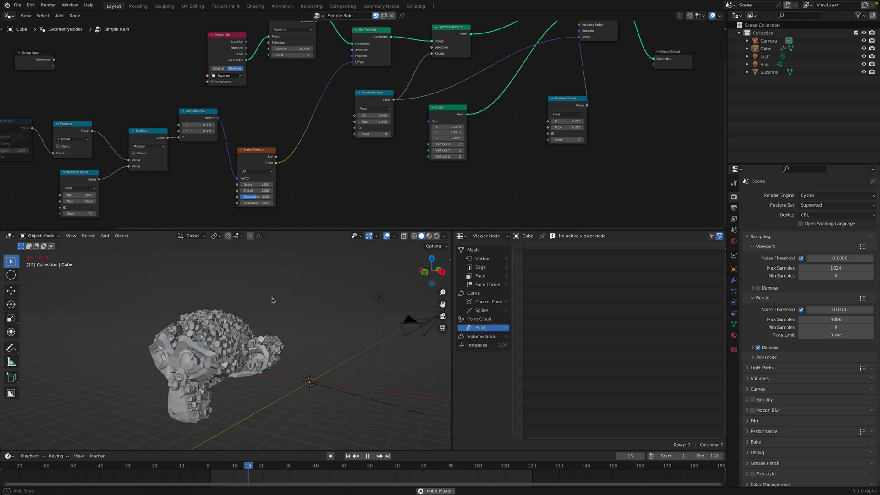
{"action": "key", "text": "space"}
{"action": "left_click_drag", "start_coordinate": [256, 184], "coordinate": [231, 185]}
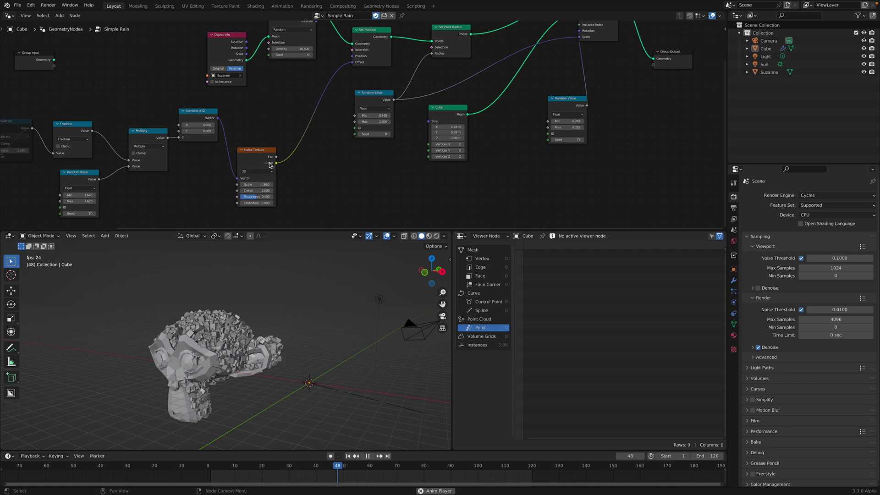
Insert a Vector Math Add node between Noise Texture and Set Position, and link Combine XYZ to its second vector
{"action": "key", "text": "shift+a"}
{"action": "left_click", "coordinate": [297, 118]}
{"action": "type", "text": "vec"}
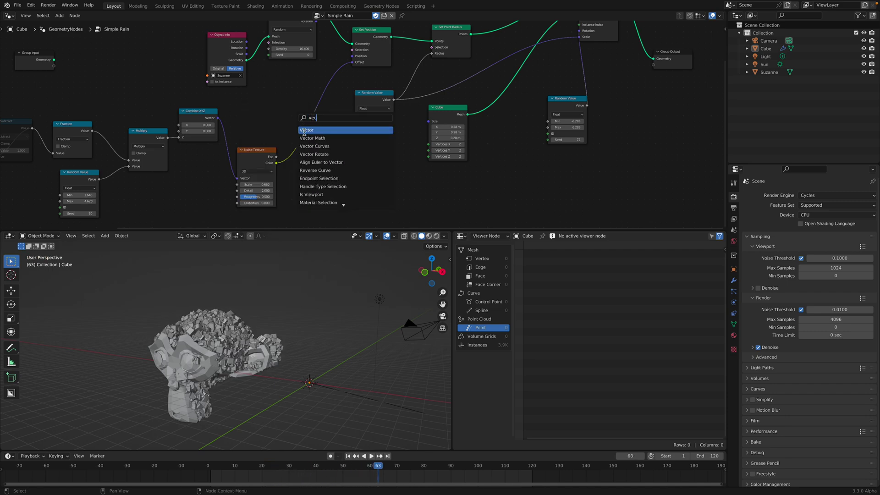
{"action": "left_click", "coordinate": [304, 137]}
{"action": "left_click", "coordinate": [307, 102]}
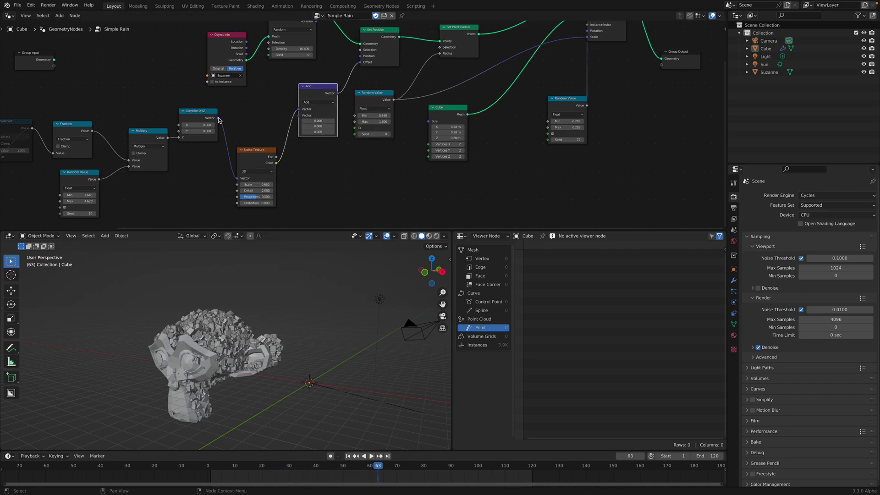
{"action": "left_click_drag", "start_coordinate": [306, 118], "coordinate": [299, 115]}
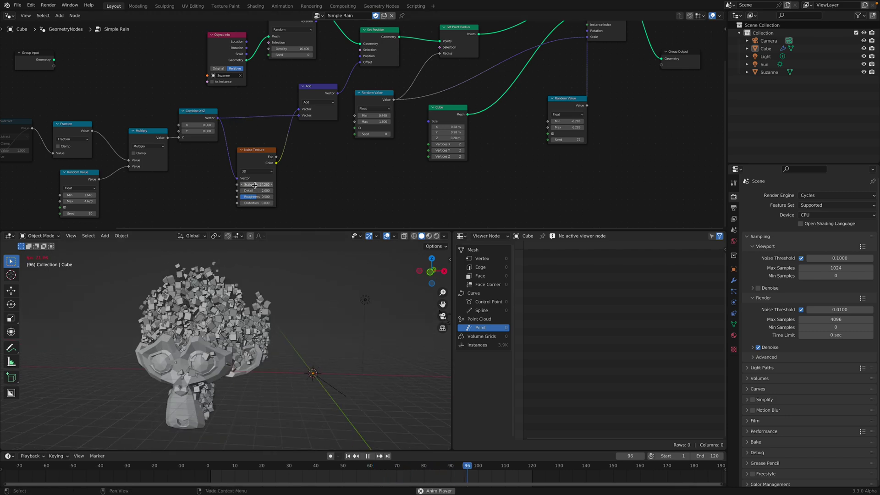
Set the Noise Texture's Scale to 0.900 and play the animation
{"action": "left_click", "coordinate": [275, 184]}
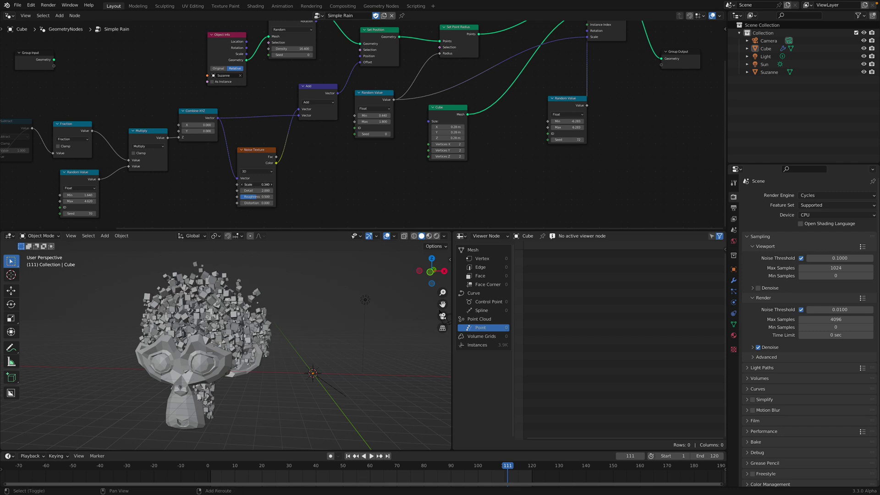
{"action": "key", "text": "space"}
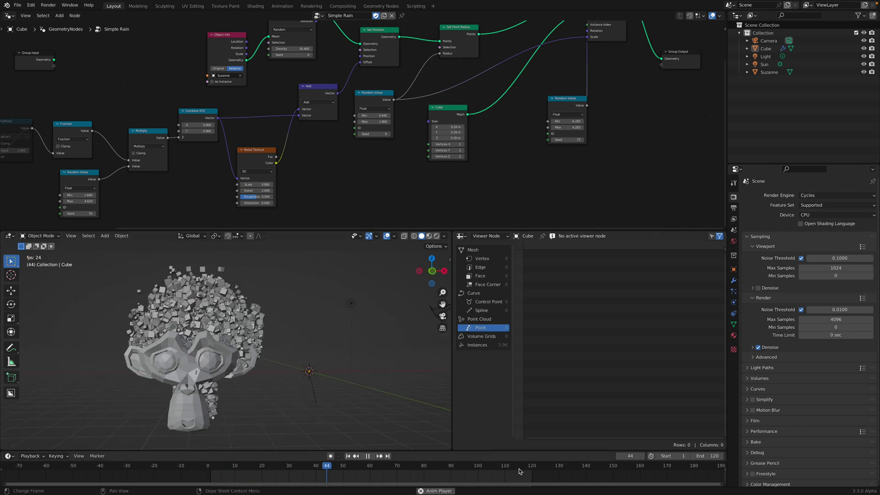
Shorten the animation to end at frame 23 and view Suzanne from the front
{"action": "left_click", "coordinate": [708, 456]}
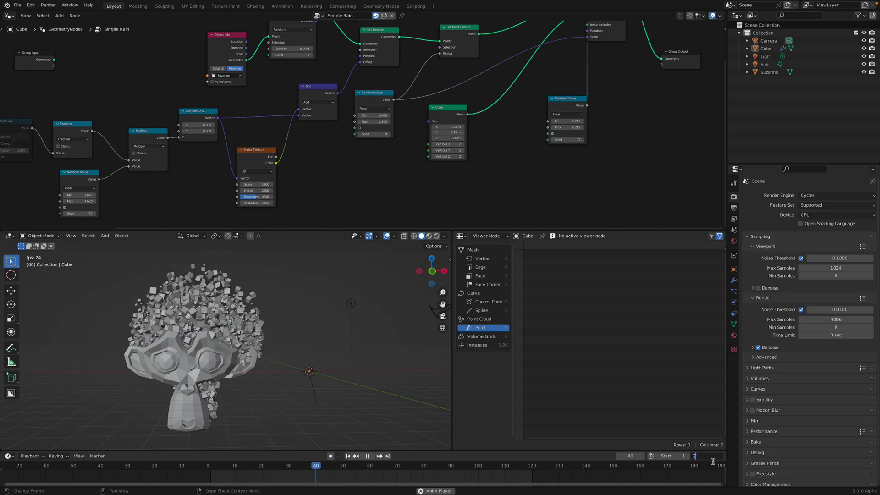
{"action": "type", "text": "24"}
{"action": "key", "text": "Return"}
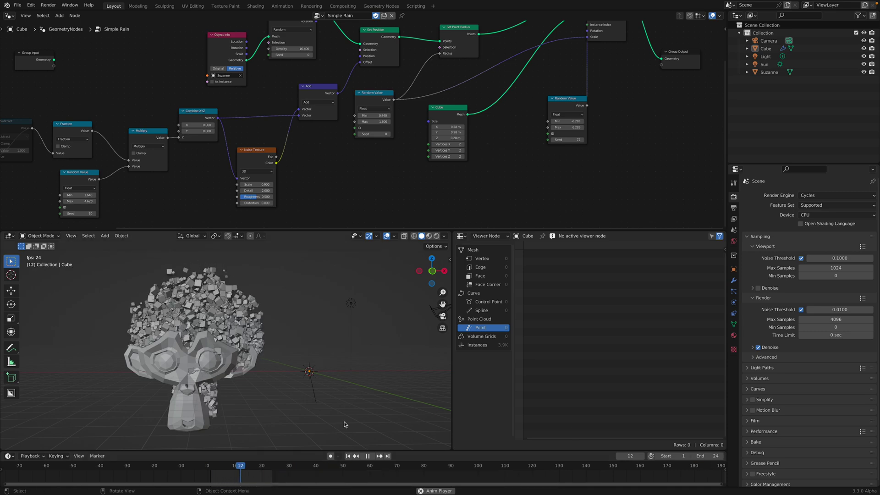
{"action": "left_click", "coordinate": [696, 456]}
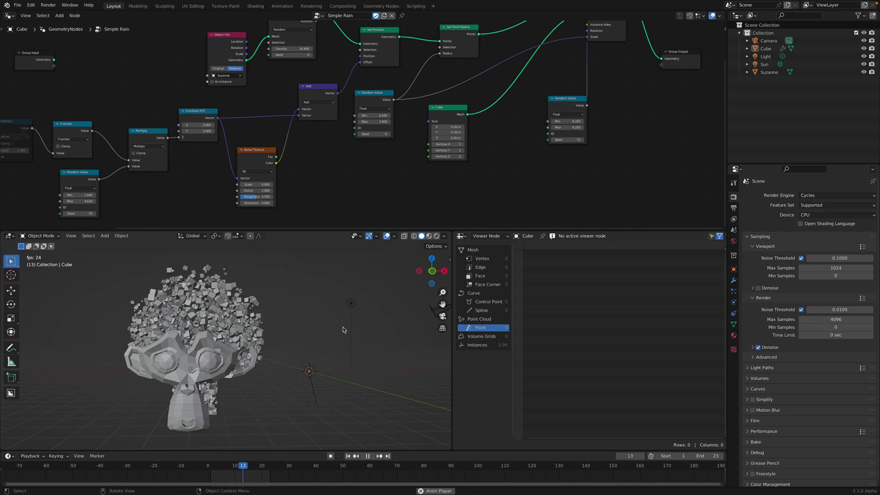
{"action": "left_click", "coordinate": [432, 273]}
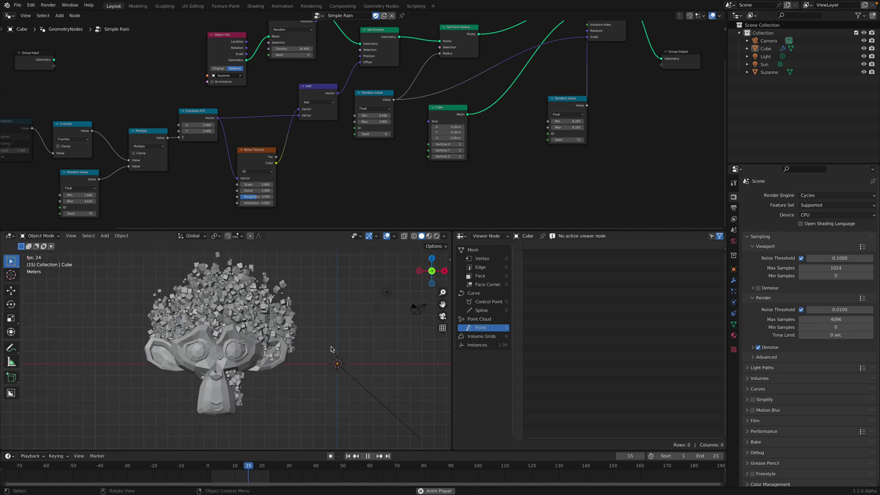
Insert another Vector Math Add node after the Noise Texture, set to -0.500 on all three axes, and play the animation
{"action": "left_click_drag", "start_coordinate": [269, 159], "coordinate": [295, 156]}
{"action": "type", "text": "vec"}
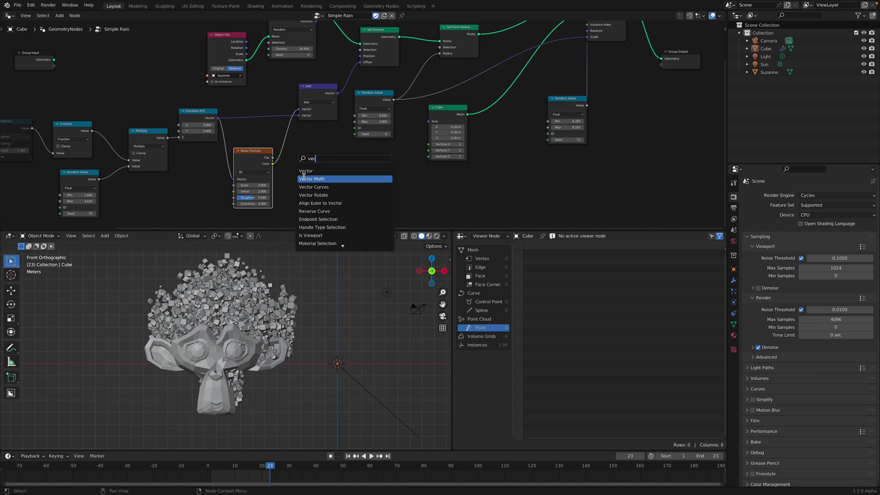
{"action": "left_click", "coordinate": [306, 178]}
{"action": "left_click", "coordinate": [306, 168]}
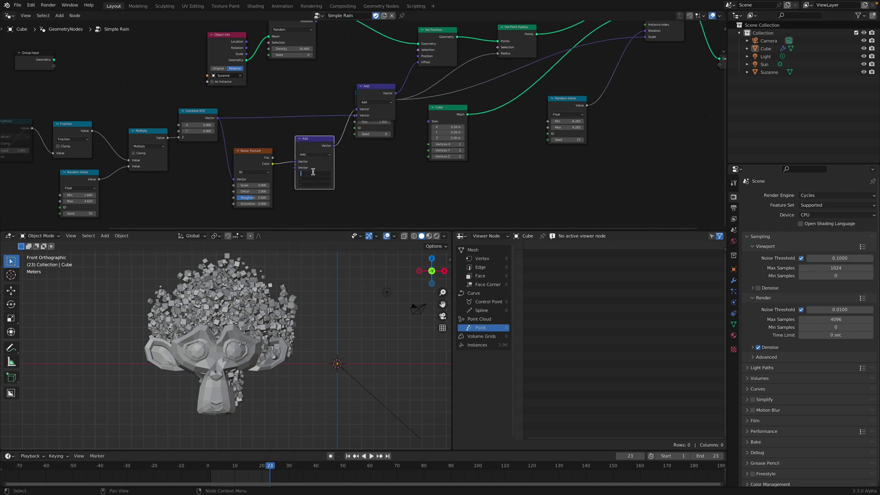
{"action": "key", "text": "space"}
{"action": "middle_click_drag", "start_coordinate": [298, 286], "coordinate": [354, 317]}
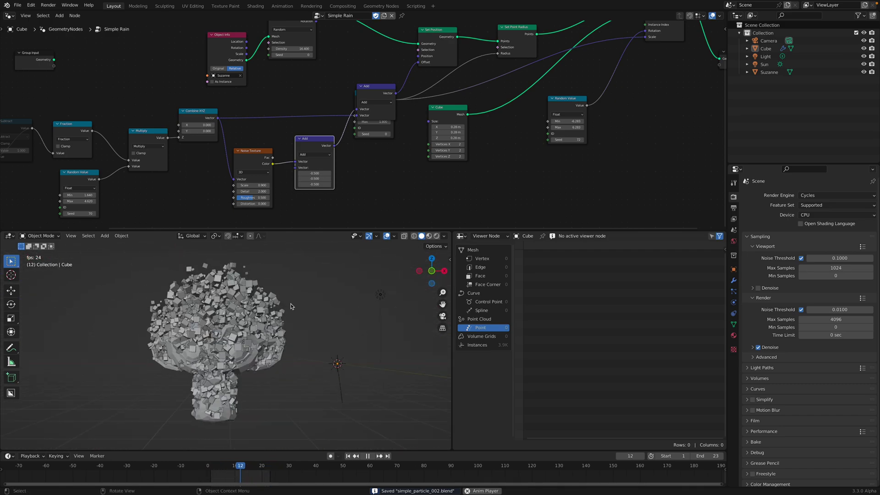
Set the Noise Texture's Scale to 2.000 and save the file
{"action": "scroll", "coordinate": [267, 150], "scroll_direction": "down", "scroll_amount": 4}
{"action": "middle_click_drag", "start_coordinate": [298, 321], "coordinate": [444, 336]}
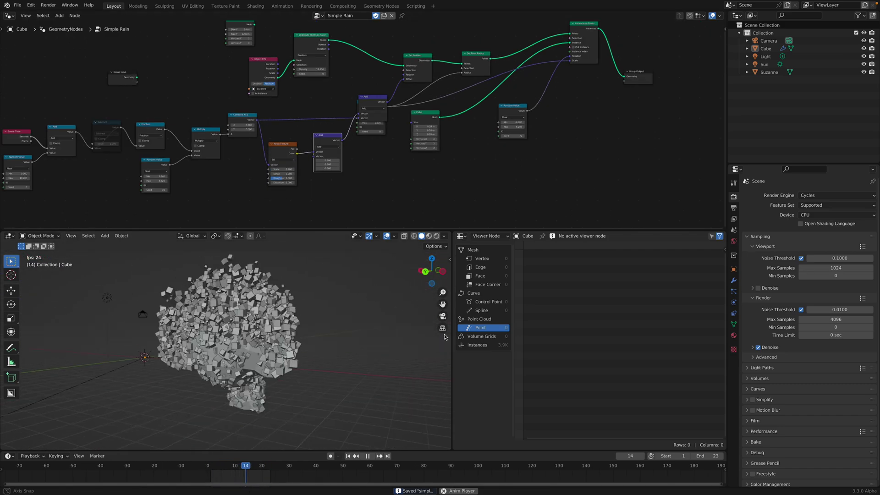
{"action": "scroll", "coordinate": [342, 167], "scroll_direction": "up", "scroll_amount": 3}
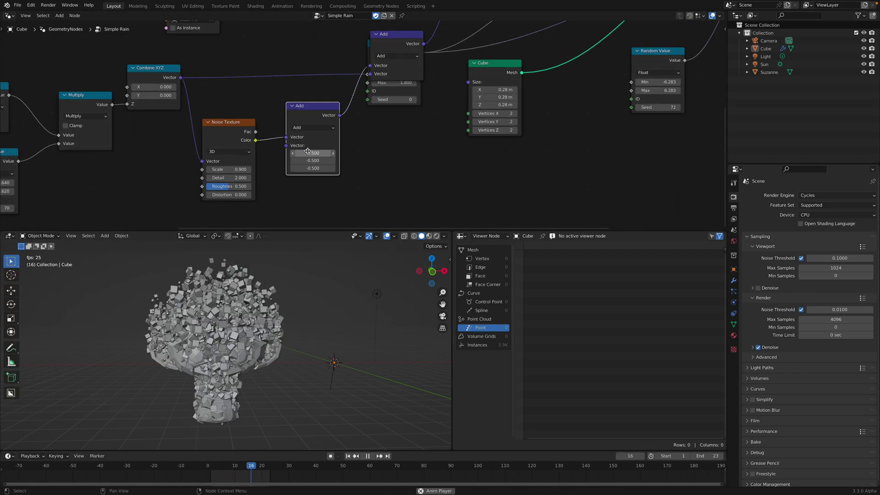
{"action": "key", "text": "ctrl+s"}
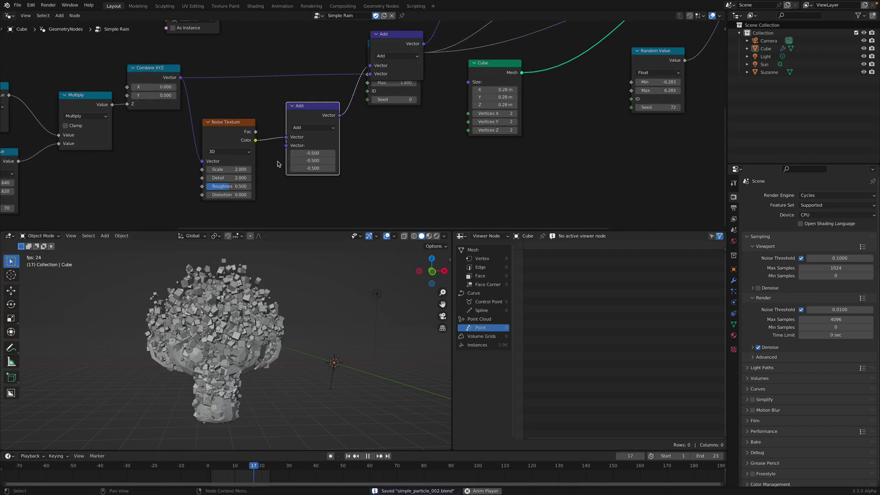
Duplicate the -0.500 Add node between it and the Noise Texture, and change the copy to Scale with a factor of about 3.12
{"action": "left_click_drag", "start_coordinate": [319, 116], "coordinate": [336, 120]}
{"action": "left_click", "coordinate": [295, 109]}
{"action": "key", "text": "shift+d"}
{"action": "left_click", "coordinate": [305, 108]}
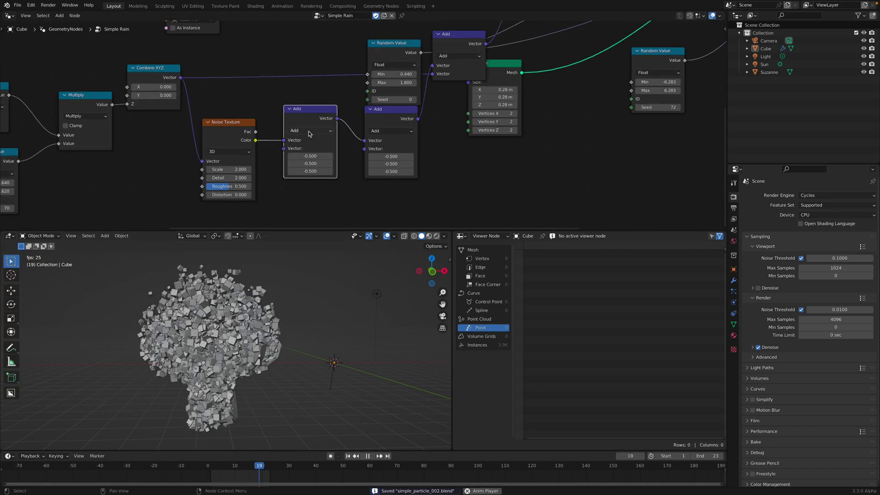
{"action": "left_click", "coordinate": [313, 130]}
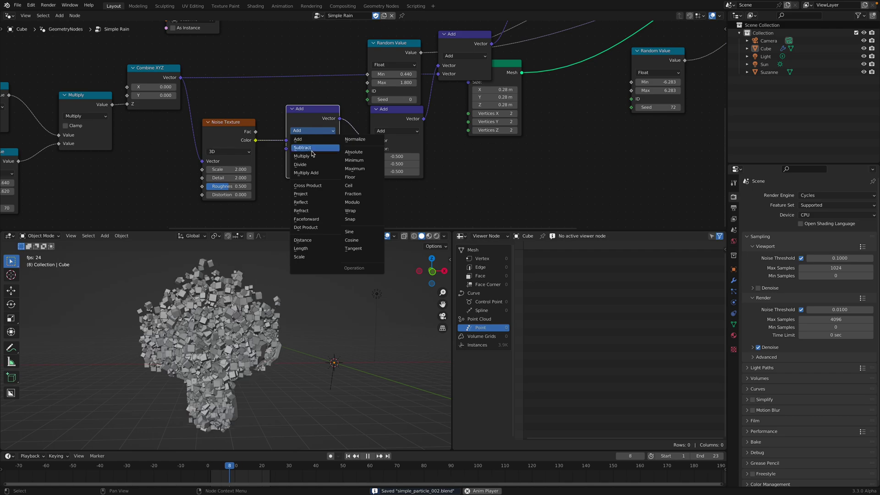
{"action": "left_click", "coordinate": [307, 256]}
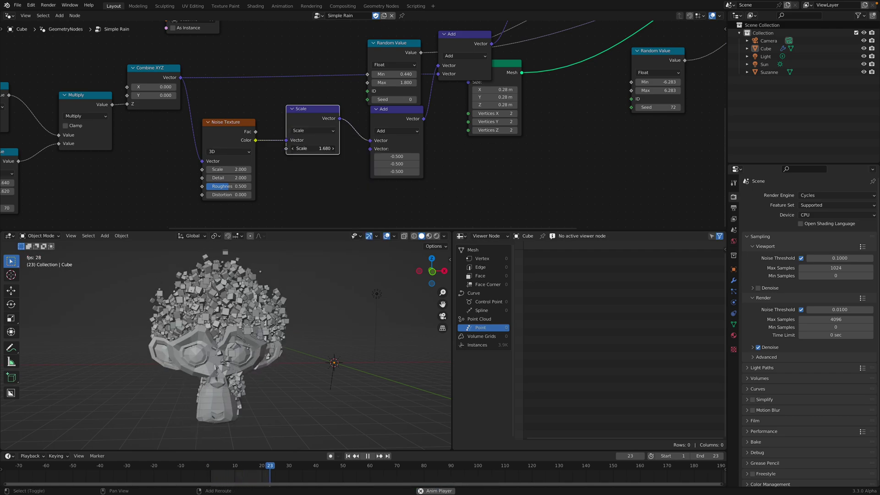
Move both vector Add nodes closer to the Scale node to tidy the offset chain
{"action": "scroll", "coordinate": [298, 157], "scroll_direction": "down", "scroll_amount": 2}
{"action": "middle_click_drag", "start_coordinate": [298, 157], "coordinate": [264, 159]}
{"action": "left_click_drag", "start_coordinate": [341, 120], "coordinate": [294, 139]}
{"action": "left_click_drag", "start_coordinate": [353, 66], "coordinate": [341, 56]}
{"action": "scroll", "coordinate": [341, 57], "scroll_direction": "down", "scroll_amount": 2}
{"action": "middle_click_drag", "start_coordinate": [359, 91], "coordinate": [313, 86]}
{"action": "left_click_drag", "start_coordinate": [369, 66], "coordinate": [368, 71]}
{"action": "middle_click_drag", "start_coordinate": [367, 71], "coordinate": [347, 95]}
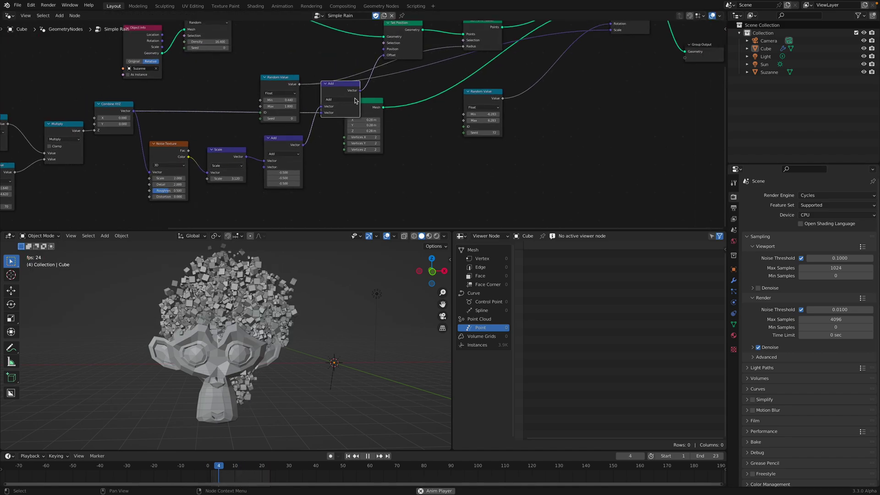
Move the Cube node clear of the overlap and collapse the Add node feeding Set Position
{"action": "left_click_drag", "start_coordinate": [377, 103], "coordinate": [415, 126]}
{"action": "left_click", "coordinate": [336, 86]}
{"action": "key", "text": "h"}
{"action": "left_click_drag", "start_coordinate": [337, 88], "coordinate": [339, 91]}
Reorder the noise chain so the Scale node comes after the -0.500 Add node
{"action": "left_click_drag", "start_coordinate": [280, 141], "coordinate": [255, 152]}
{"action": "left_click", "coordinate": [229, 156]}
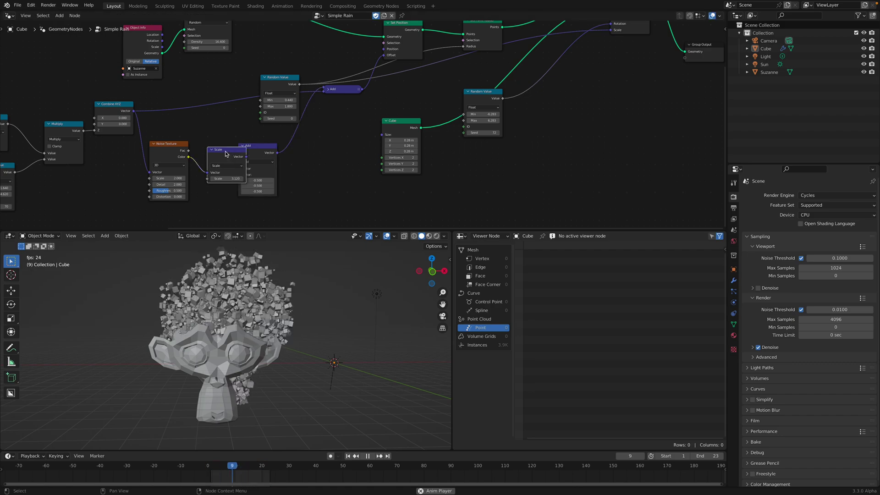
{"action": "left_click_drag", "start_coordinate": [225, 154], "coordinate": [318, 141]}
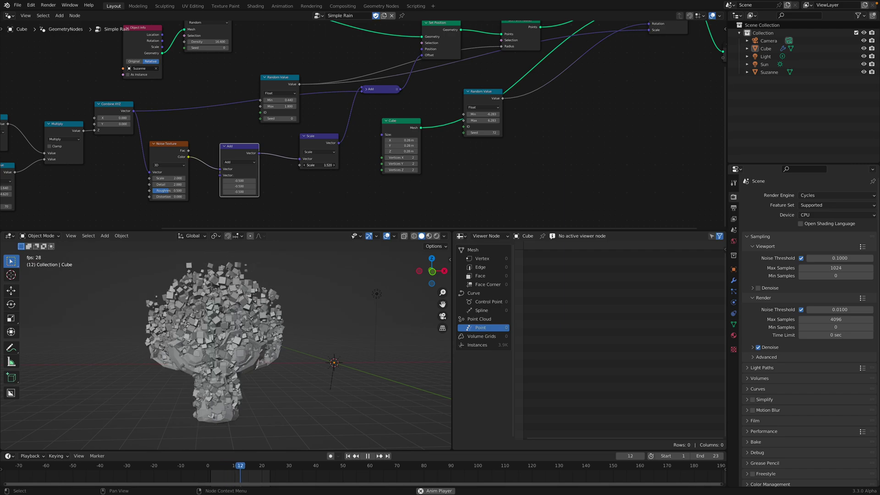
Remove the Scale node and feed the -0.500 Add node directly into the collapsed Add node before Set Position
{"action": "left_click", "coordinate": [316, 152]}
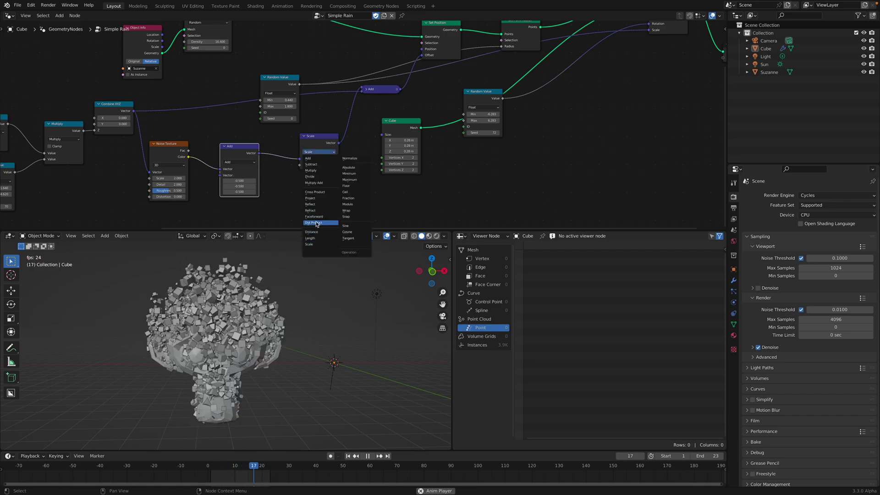
{"action": "left_click_drag", "start_coordinate": [328, 138], "coordinate": [316, 144]}
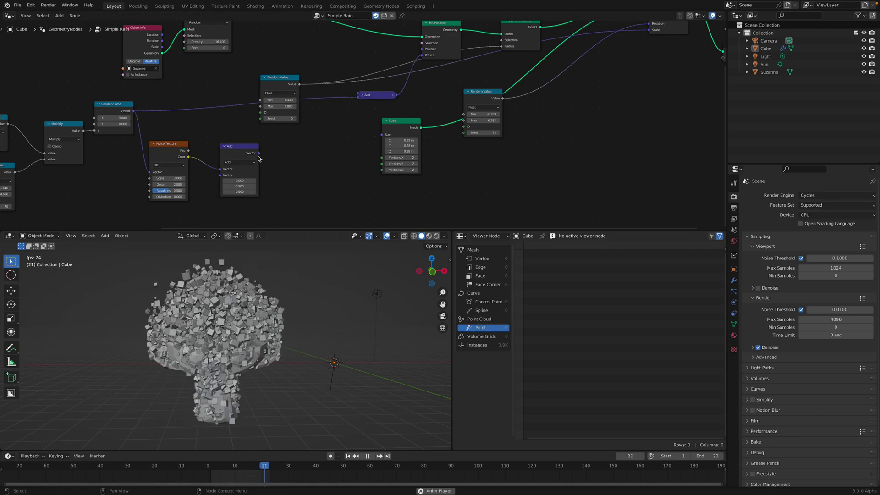
{"action": "left_click_drag", "start_coordinate": [358, 93], "coordinate": [360, 94]}
{"action": "left_click_drag", "start_coordinate": [361, 95], "coordinate": [320, 110]}
Move the Random Value node that drives point radius and scale beside Set Position, with its maximum set to 3.200
{"action": "left_click_drag", "start_coordinate": [278, 79], "coordinate": [283, 55]}
{"action": "left_click_drag", "start_coordinate": [281, 95], "coordinate": [468, 68]}
{"action": "key", "text": "Home"}
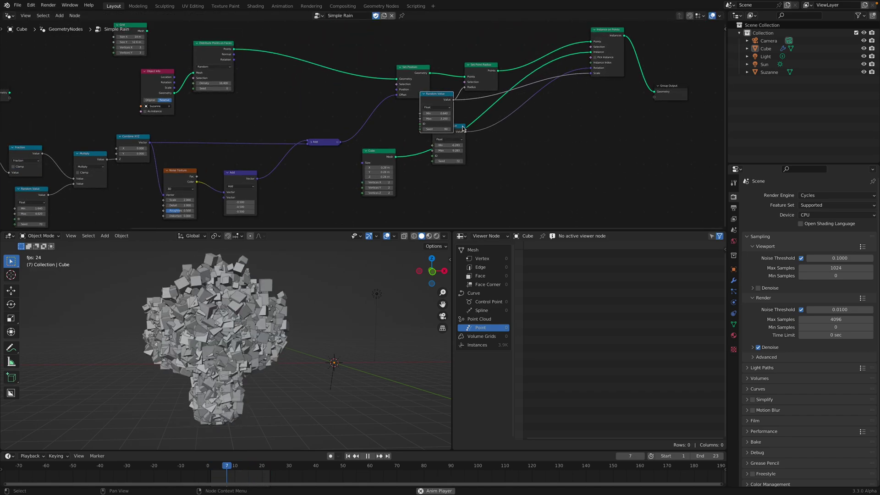
Move the rotation Random Value and Cube nodes clear of the overlap near Instance on Points, and save the file
{"action": "left_click_drag", "start_coordinate": [461, 129], "coordinate": [553, 106]}
{"action": "left_click_drag", "start_coordinate": [383, 154], "coordinate": [483, 131]}
{"action": "middle_click_drag", "start_coordinate": [444, 121], "coordinate": [282, 146]}
{"action": "key", "text": "ctrl+s"}
Set the Cube node's size to 0.14 m on all three axes and check the emitted cubes from another angle
{"action": "middle_click_drag", "start_coordinate": [323, 278], "coordinate": [348, 283]}
{"action": "middle_click_drag", "start_coordinate": [261, 148], "coordinate": [279, 146]}
{"action": "scroll", "coordinate": [278, 146], "scroll_direction": "up", "scroll_amount": 2}
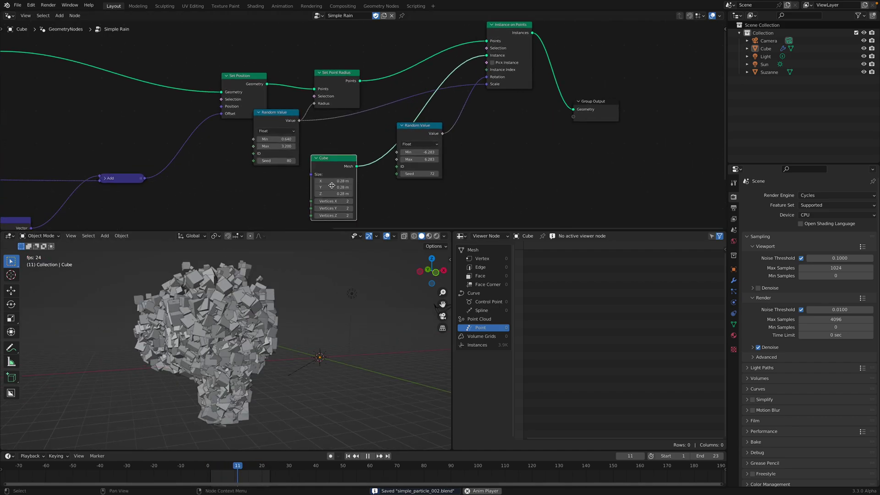
{"action": "left_click_drag", "start_coordinate": [333, 181], "coordinate": [314, 181]}
{"action": "middle_click_drag", "start_coordinate": [297, 335], "coordinate": [272, 336]}
{"action": "left_click", "coordinate": [237, 321]}
{"action": "left_click", "coordinate": [293, 329]}
{"action": "key", "text": "space"}
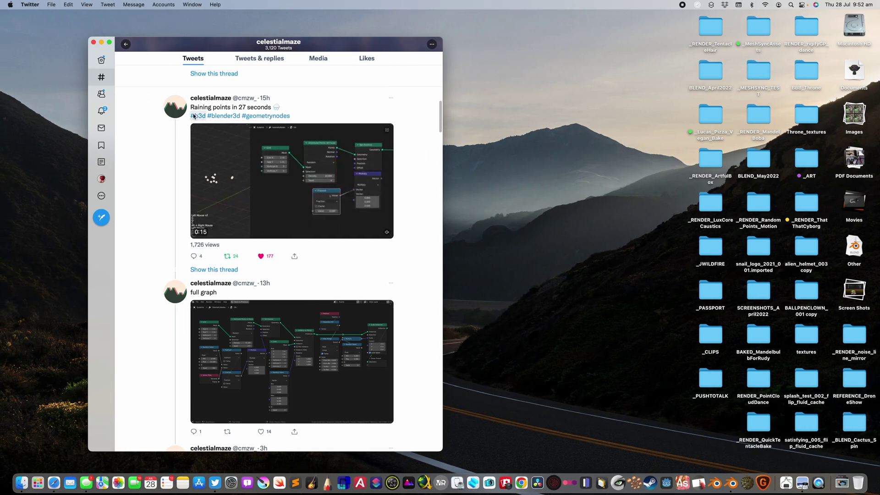
Switch to Twitter, open the "Raining points in 27 seconds" thread, widen the window and read through its replies
{"action": "left_click", "coordinate": [217, 103]}
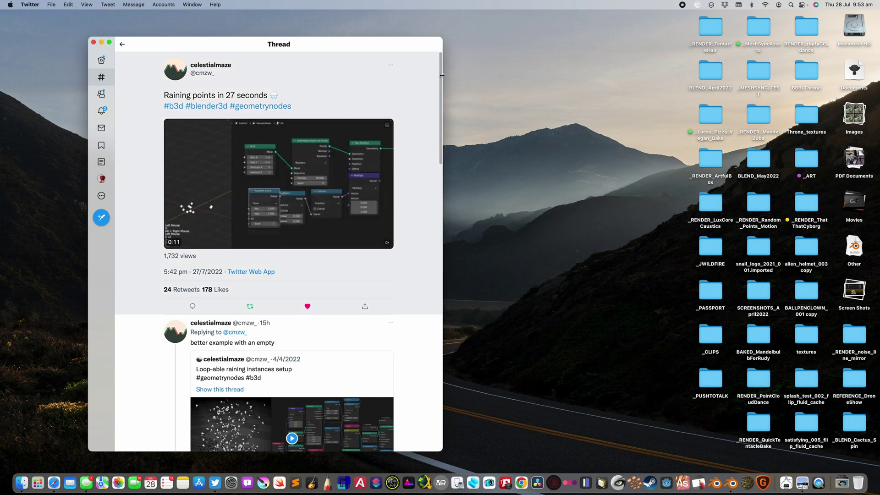
{"action": "left_click_drag", "start_coordinate": [442, 76], "coordinate": [491, 76]}
{"action": "scroll", "coordinate": [300, 174], "scroll_direction": "down", "scroll_amount": 6}
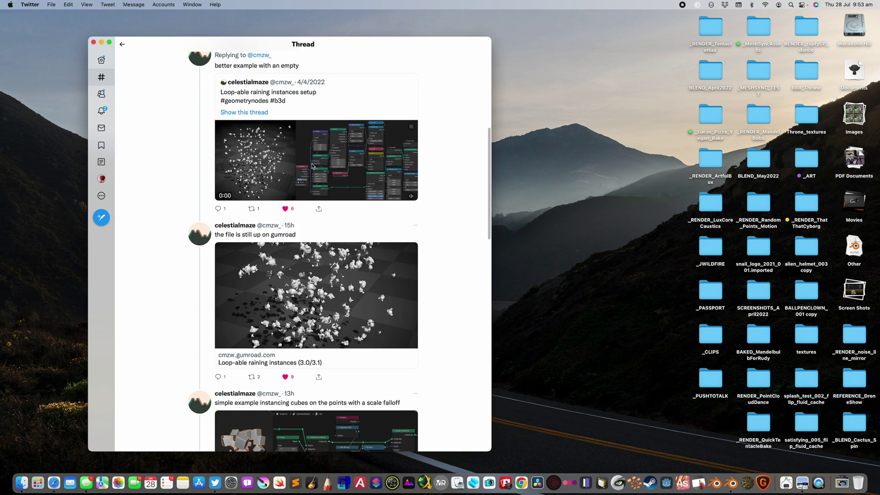
{"action": "scroll", "coordinate": [348, 311], "scroll_direction": "down", "scroll_amount": 10}
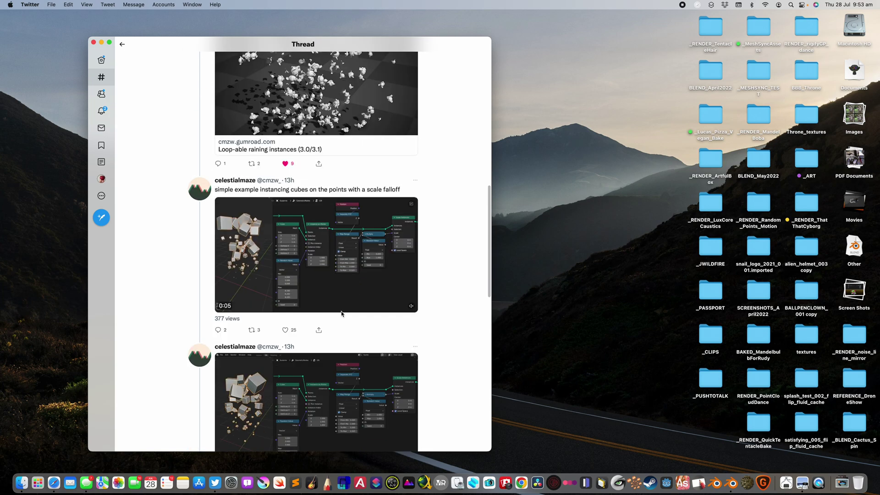
{"action": "scroll", "coordinate": [340, 311], "scroll_direction": "down", "scroll_amount": 6}
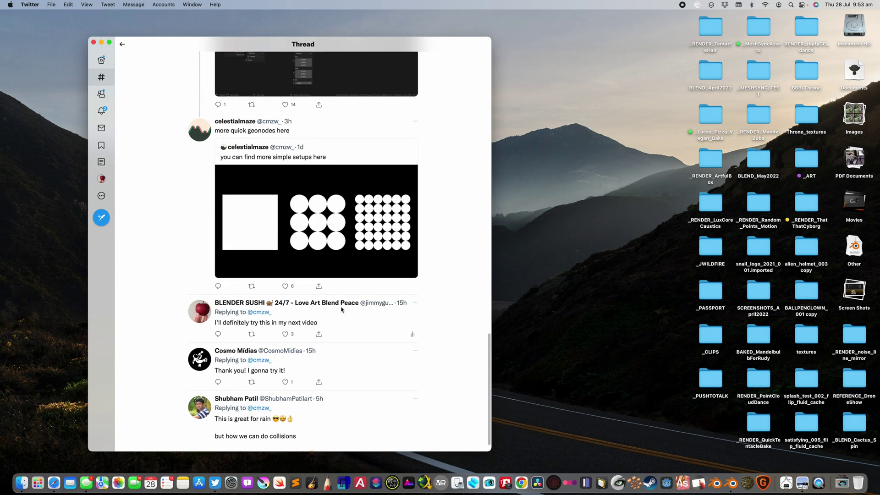
{"action": "scroll", "coordinate": [342, 298], "scroll_direction": "up", "scroll_amount": 6}
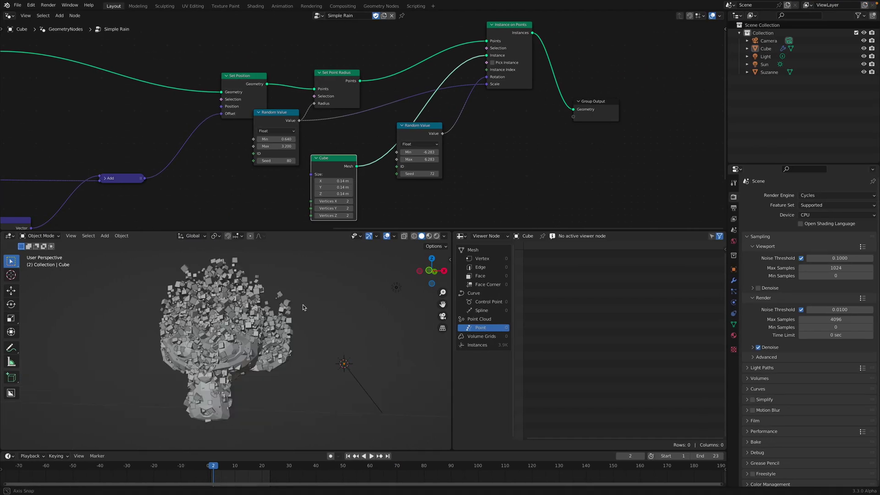
Back in Blender, stop playback and move the point distribution and Suzanne Object Info nodes closer to Set Position
{"action": "middle_click_drag", "start_coordinate": [308, 317], "coordinate": [419, 305]}
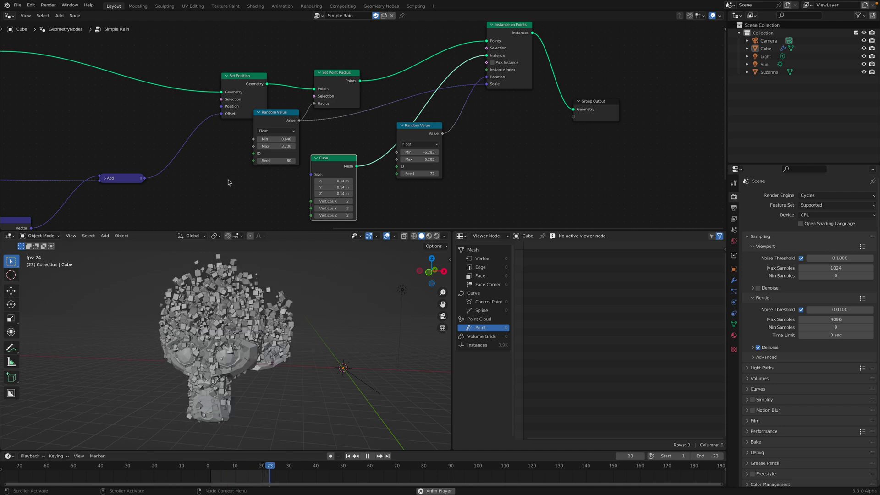
{"action": "key", "text": "space"}
{"action": "scroll", "coordinate": [349, 166], "scroll_direction": "down", "scroll_amount": 3}
{"action": "scroll", "coordinate": [350, 166], "scroll_direction": "down", "scroll_amount": 1}
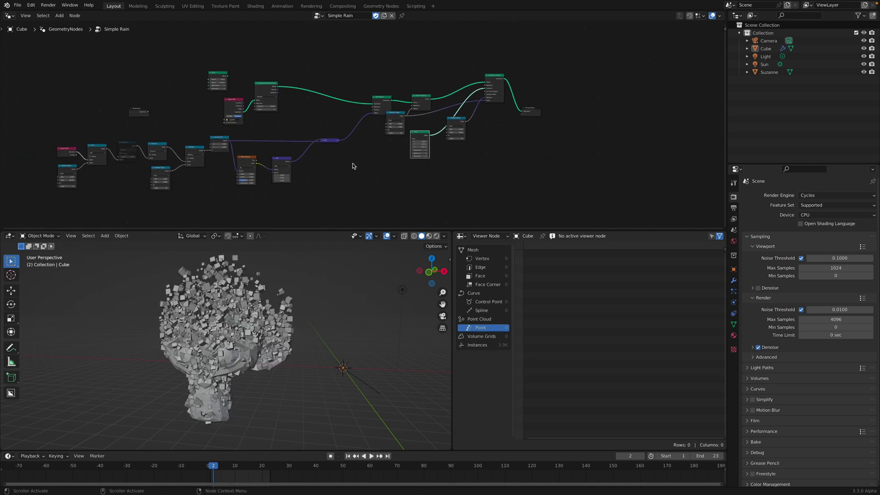
{"action": "middle_click_drag", "start_coordinate": [354, 163], "coordinate": [409, 143]}
{"action": "left_click_drag", "start_coordinate": [321, 74], "coordinate": [392, 72]}
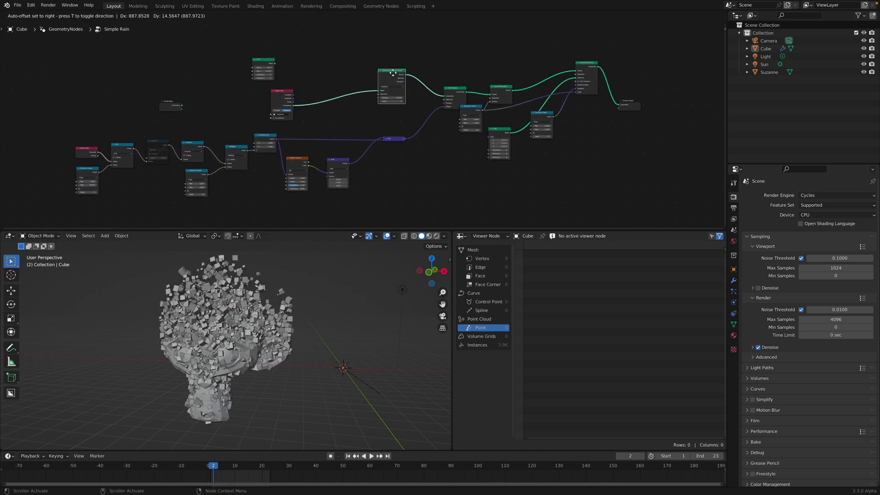
{"action": "left_click_drag", "start_coordinate": [280, 100], "coordinate": [350, 73]}
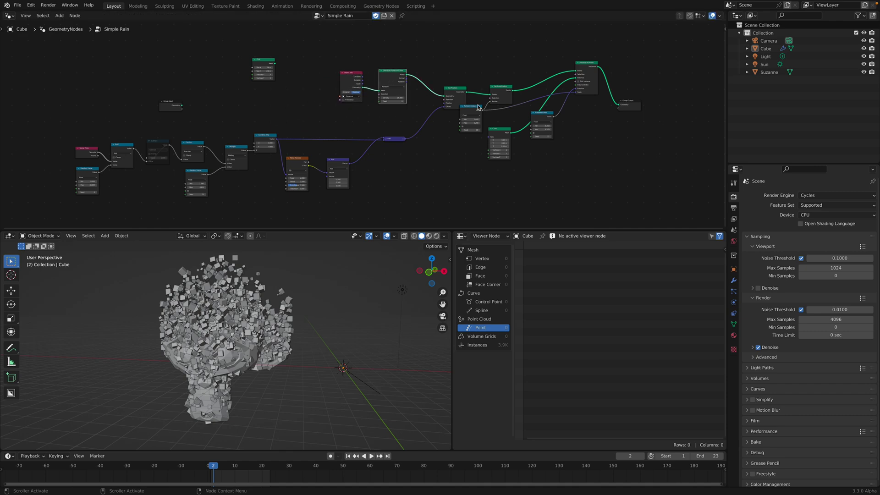
Lower the two Random Value nodes so they sit clear of Set Position and Set Point Radius
{"action": "left_click_drag", "start_coordinate": [478, 108], "coordinate": [475, 115]}
{"action": "left_click_drag", "start_coordinate": [543, 116], "coordinate": [553, 122]}
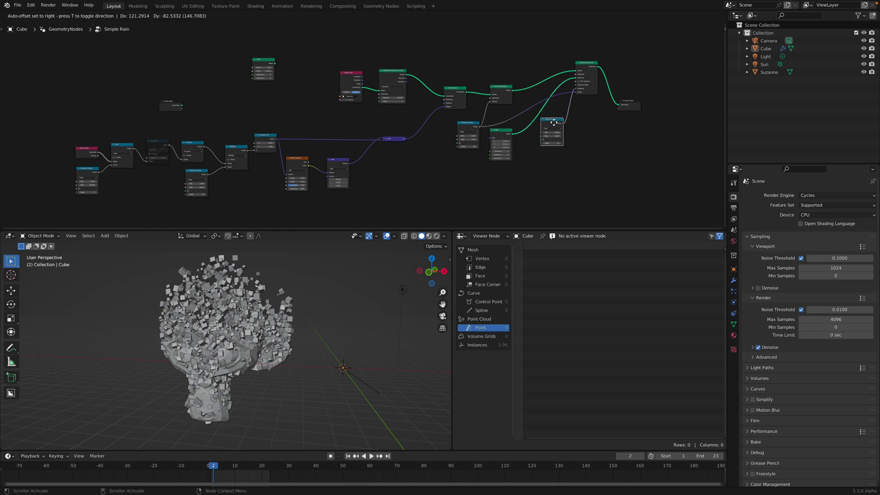
{"action": "middle_click_drag", "start_coordinate": [553, 122], "coordinate": [491, 132]}
{"action": "scroll", "coordinate": [491, 133], "scroll_direction": "up", "scroll_amount": 3}
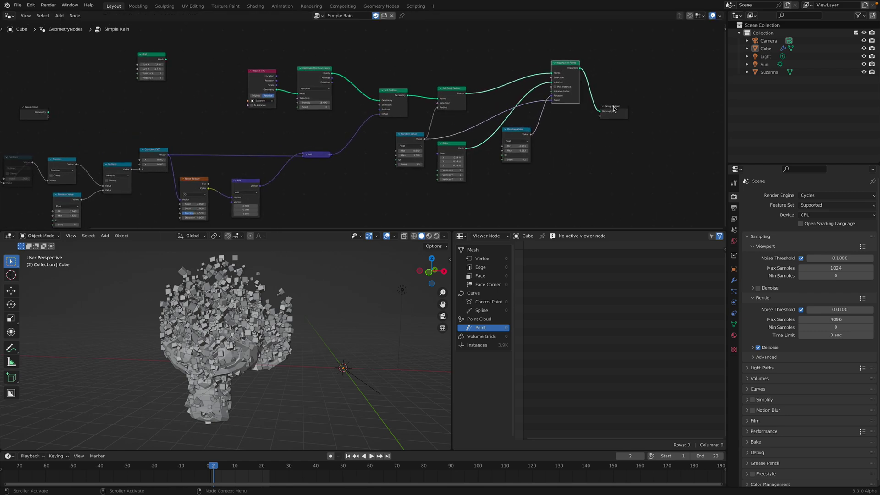
Raise the collapsed Add node slightly and place the Group Input node beneath the unconnected Grid node
{"action": "key", "text": "Home"}
{"action": "mouse_move", "coordinate": [398, 142]}
{"action": "left_mouse_down"}
{"action": "mouse_move", "coordinate": [420, 125]}
{"action": "mouse_move", "coordinate": [401, 127]}
{"action": "left_mouse_up"}
{"action": "left_click_drag", "start_coordinate": [165, 103], "coordinate": [239, 87]}
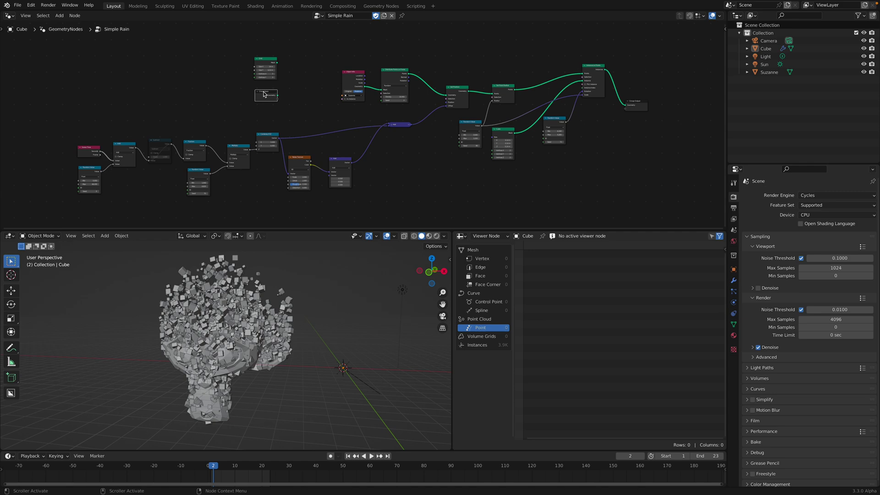
Play the finished cube animation briefly and inspect it from the front, with playback stopped at the end
{"action": "middle_click_drag", "start_coordinate": [326, 295], "coordinate": [342, 299]}
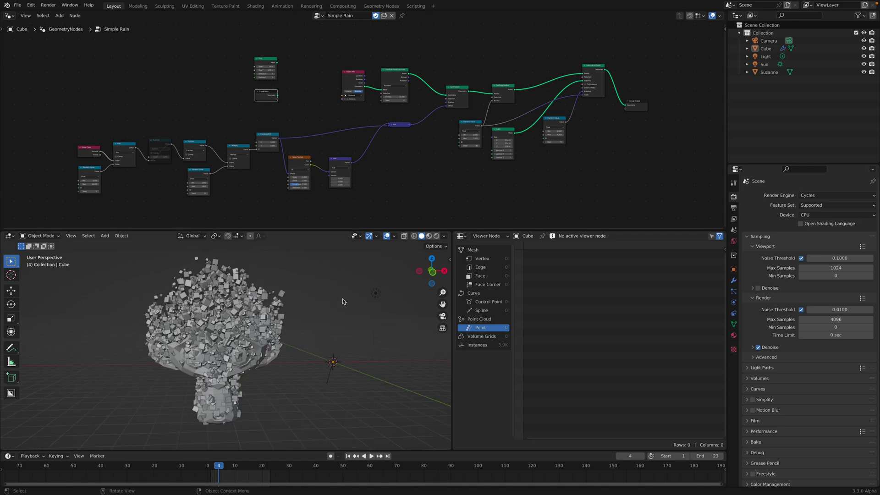
{"action": "key", "text": "space"}
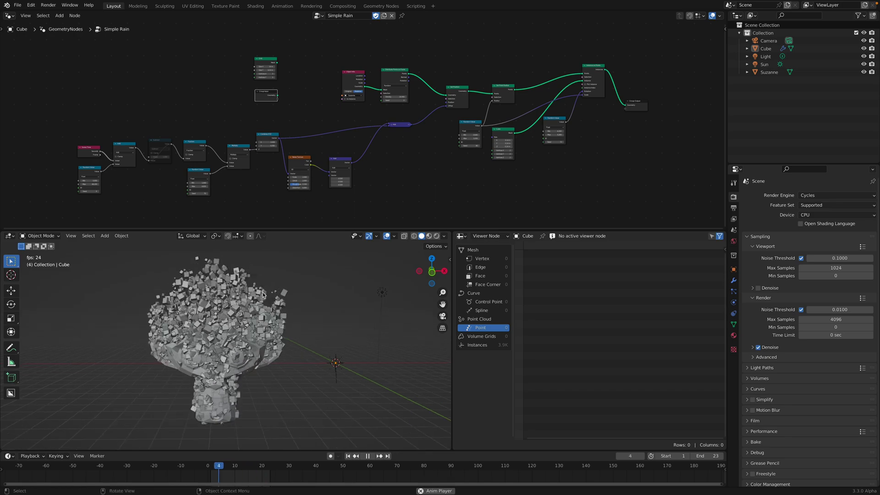
{"action": "key", "text": "space"}
{"action": "middle_click_drag", "start_coordinate": [290, 308], "coordinate": [326, 290]}
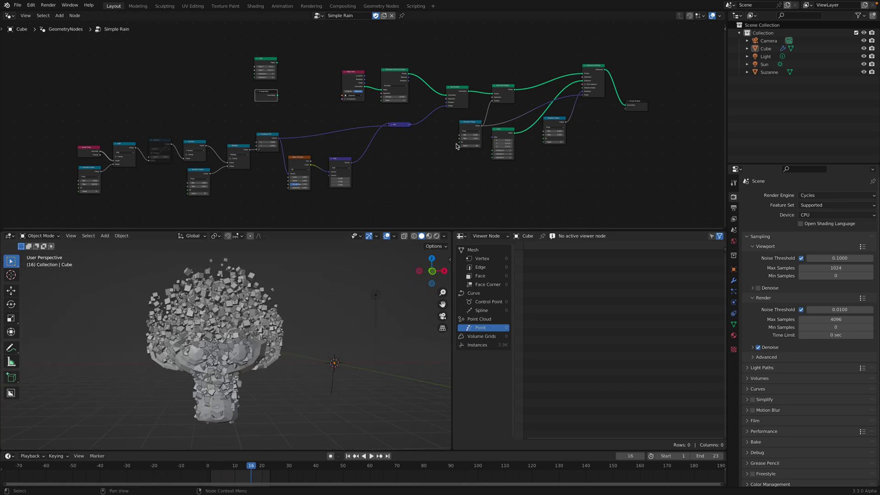
{"action": "mouse_move", "coordinate": [675, 3]}
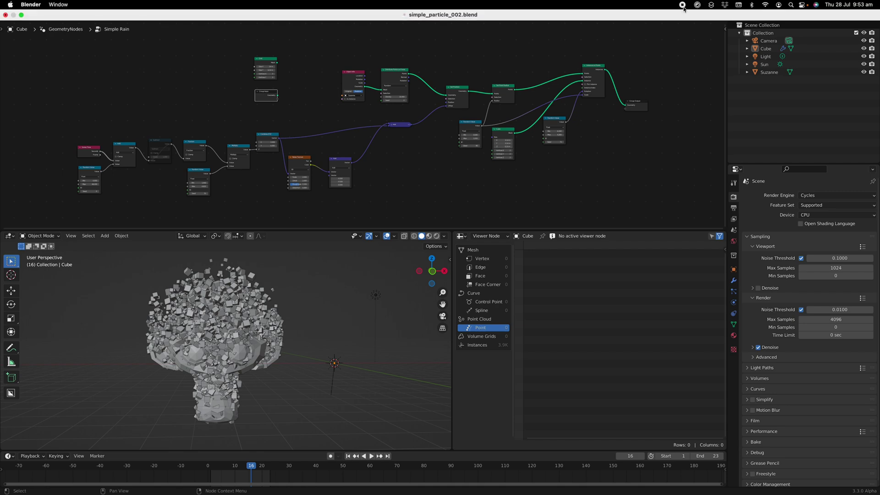